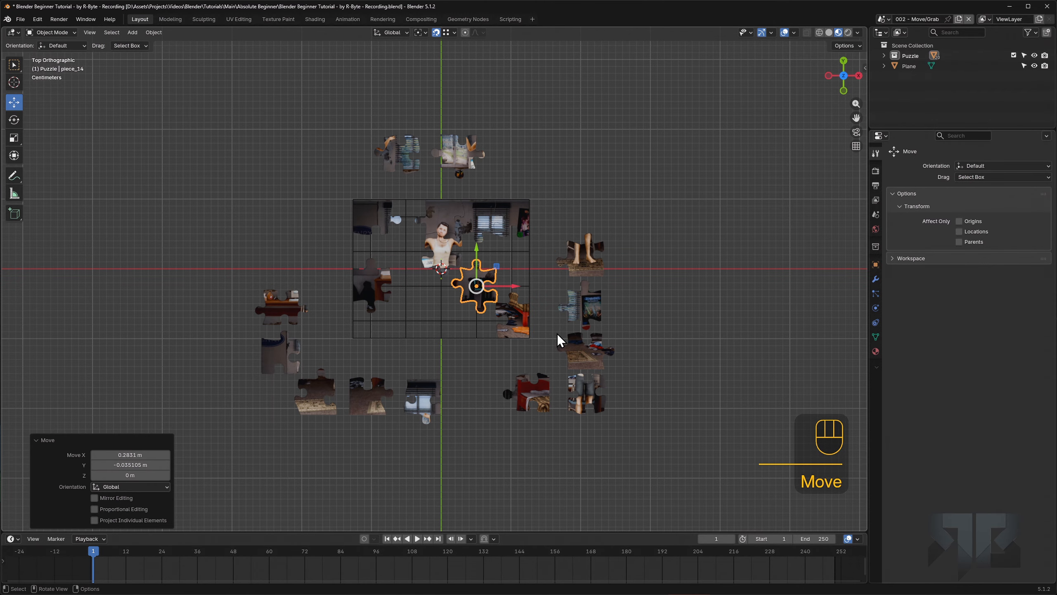
Step: Move the bare-feet piece to the puzzle's bottom row centre and the corner piece to its bottom-left cell
{"action": "left_click", "coordinate": [589, 257]}
{"action": "left_click_drag", "start_coordinate": [604, 240], "coordinate": [440, 320]}
{"action": "left_click", "coordinate": [366, 401]}
{"action": "key", "text": "g"}
{"action": "left_click", "coordinate": [367, 317]}
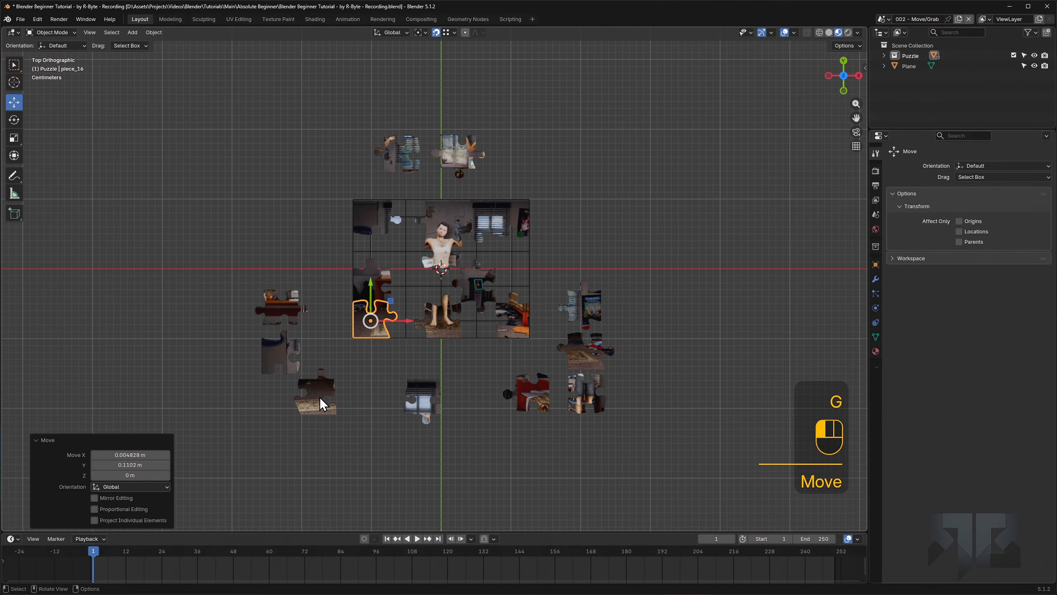
Step: Move the rug-edge piece to the second cell of the puzzle's bottom row and the window piece to the second cell of its top row
{"action": "left_click", "coordinate": [325, 403]}
{"action": "key", "text": "g"}
{"action": "left_click", "coordinate": [412, 326]}
{"action": "left_click", "coordinate": [432, 390]}
{"action": "key", "text": "g"}
{"action": "left_click", "coordinate": [414, 212]}
Step: Place the grey wall edge piece in the second row's first cell and the blinds piece piece_09 in that row's fourth cell
{"action": "left_click", "coordinate": [283, 365]}
{"action": "key", "text": "g"}
{"action": "left_click", "coordinate": [372, 263]}
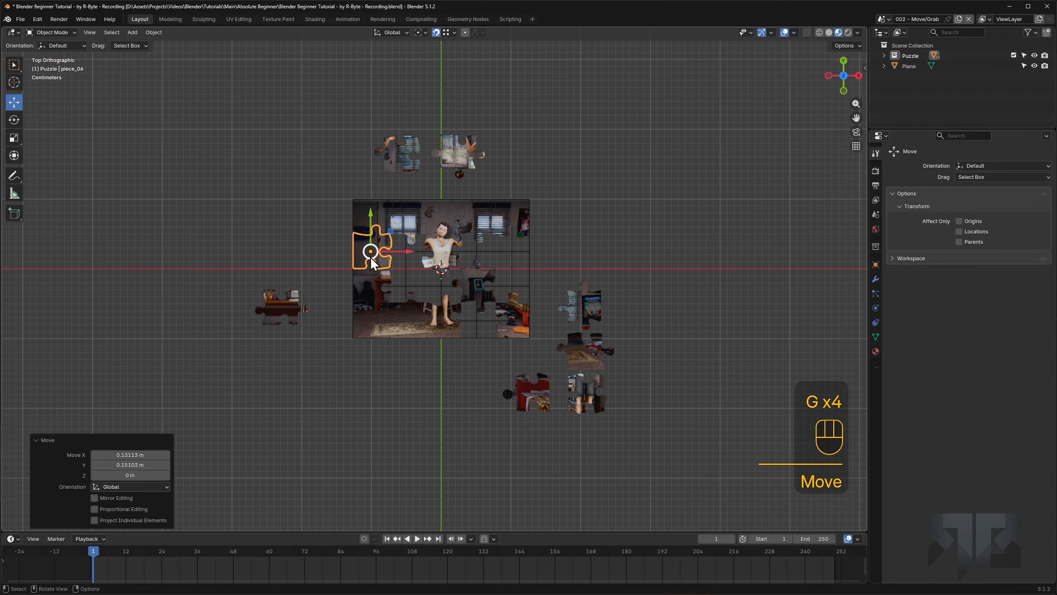
{"action": "scroll", "coordinate": [428, 273], "scroll_direction": "up", "scroll_amount": 2}
{"action": "scroll", "coordinate": [435, 267], "scroll_direction": "down", "scroll_amount": 1}
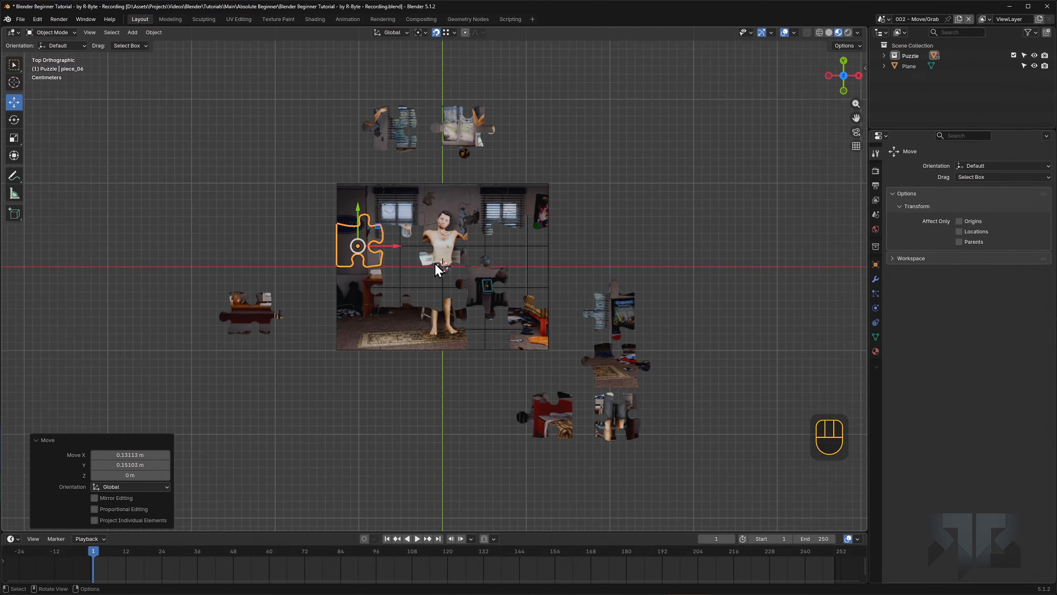
{"action": "scroll", "coordinate": [436, 269], "scroll_direction": "up", "scroll_amount": 2}
{"action": "scroll", "coordinate": [436, 268], "scroll_direction": "down", "scroll_amount": 2}
{"action": "scroll", "coordinate": [436, 268], "scroll_direction": "up", "scroll_amount": 2}
{"action": "left_click", "coordinate": [372, 61]}
{"action": "key", "text": "g"}
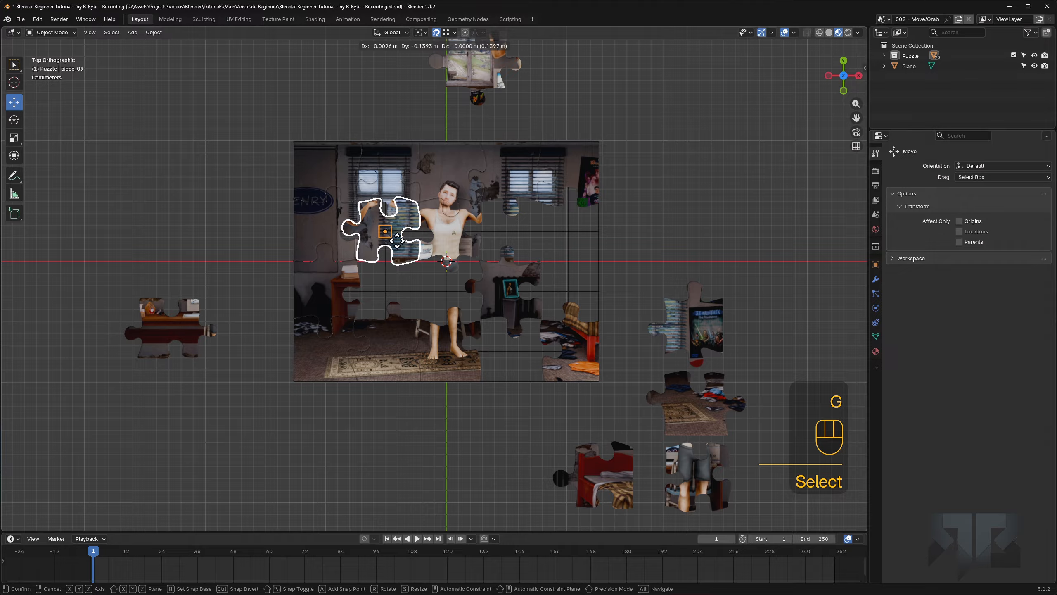
{"action": "left_click", "coordinate": [503, 232]}
Step: Place the window-and-arm piece in the second row's second cell and the desk piece directly below it in the third row
{"action": "left_click", "coordinate": [467, 72]}
{"action": "key", "text": "g"}
{"action": "left_click", "coordinate": [378, 245]}
{"action": "left_click", "coordinate": [151, 336]}
{"action": "key", "text": "g"}
{"action": "left_click", "coordinate": [367, 298]}
Step: Fit the red bed piece at the right end of the puzzle's third row and the poster piece directly above it
{"action": "left_click", "coordinate": [604, 469]}
{"action": "key", "text": "g"}
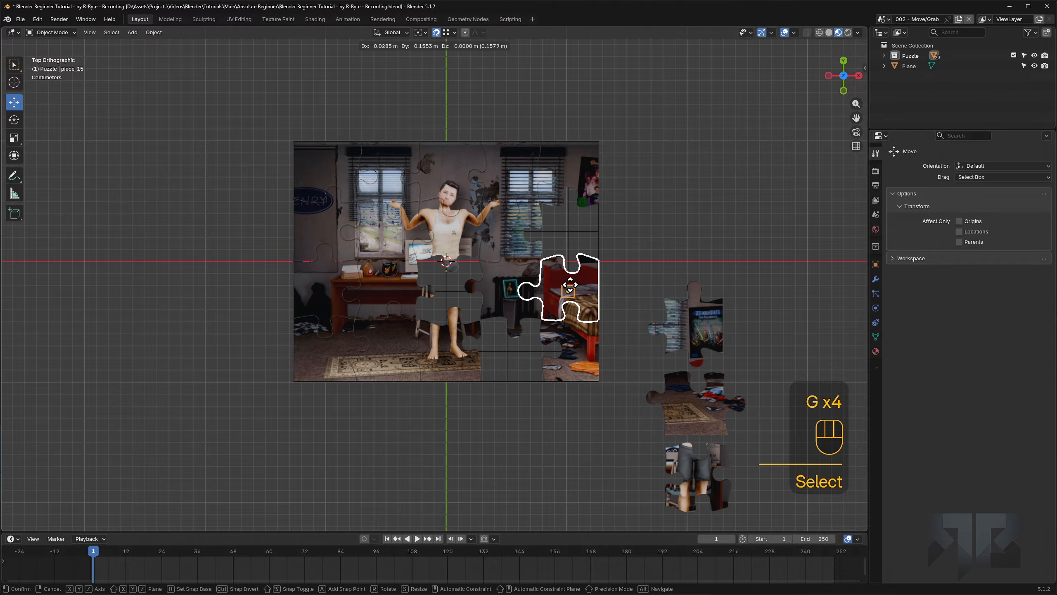
{"action": "left_click", "coordinate": [569, 287]}
{"action": "left_click", "coordinate": [714, 332]}
{"action": "key", "text": "g"}
Step: Complete the puzzle with the rug-and-clothes piece in the bottom row's fourth cell and the shorts piece in the third row's centre, and clear the selection
{"action": "left_click", "coordinate": [706, 409]}
{"action": "key", "text": "g"}
{"action": "left_click", "coordinate": [522, 357]}
{"action": "left_click", "coordinate": [695, 477]}
{"action": "key", "text": "g"}
{"action": "left_click", "coordinate": [448, 296]}
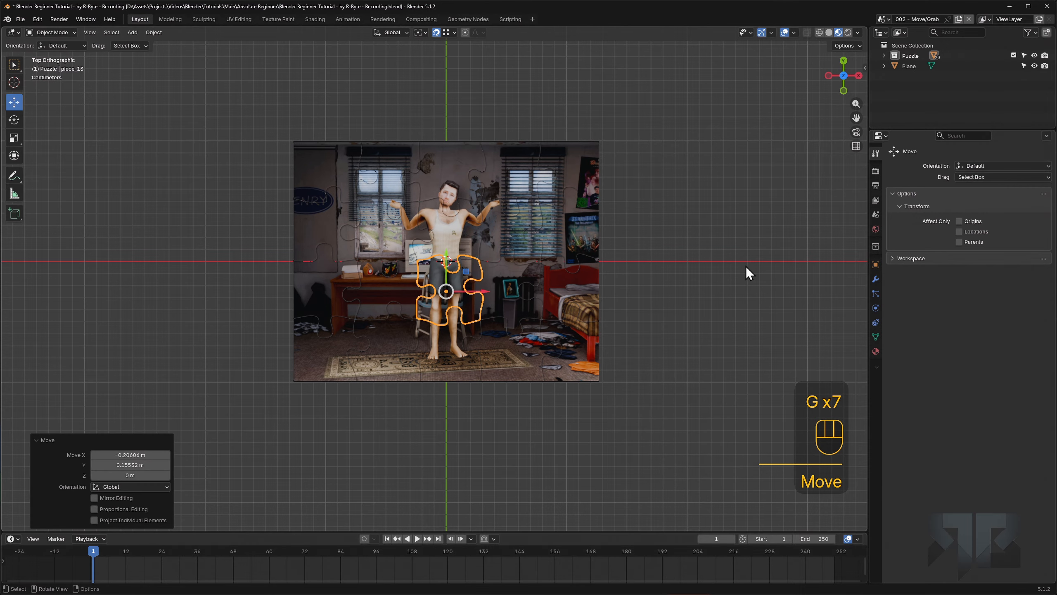
{"action": "left_click", "coordinate": [715, 245]}
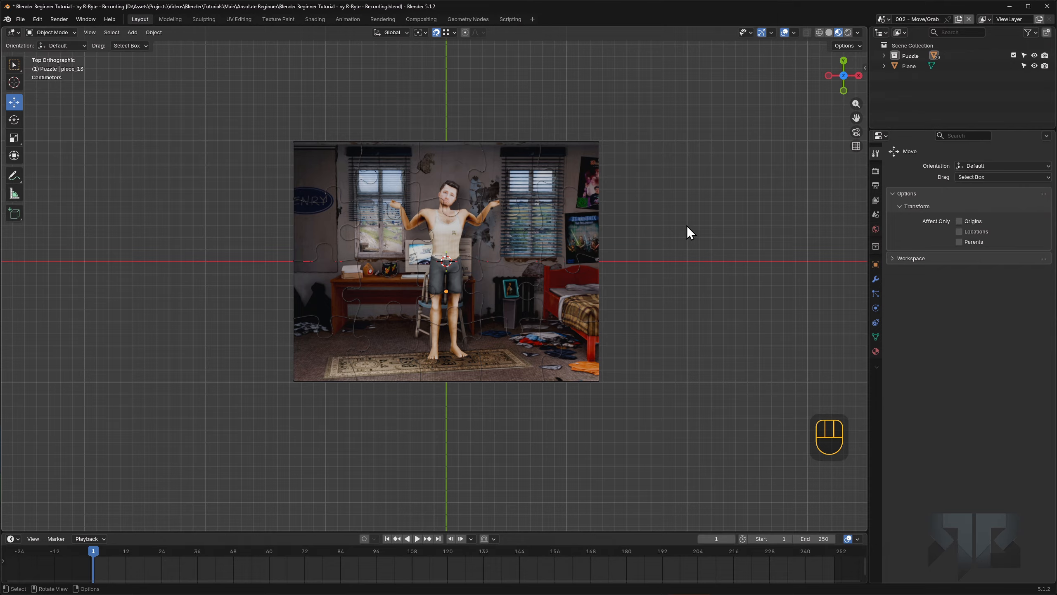
Step: Switch to the scene 003 - Rotate/Scale
{"action": "scroll", "coordinate": [640, 198], "scroll_direction": "up", "scroll_amount": 4}
{"action": "scroll", "coordinate": [640, 195], "scroll_direction": "down", "scroll_amount": 1}
{"action": "middle_click_drag", "start_coordinate": [640, 187], "coordinate": [634, 228], "text": "shift"}
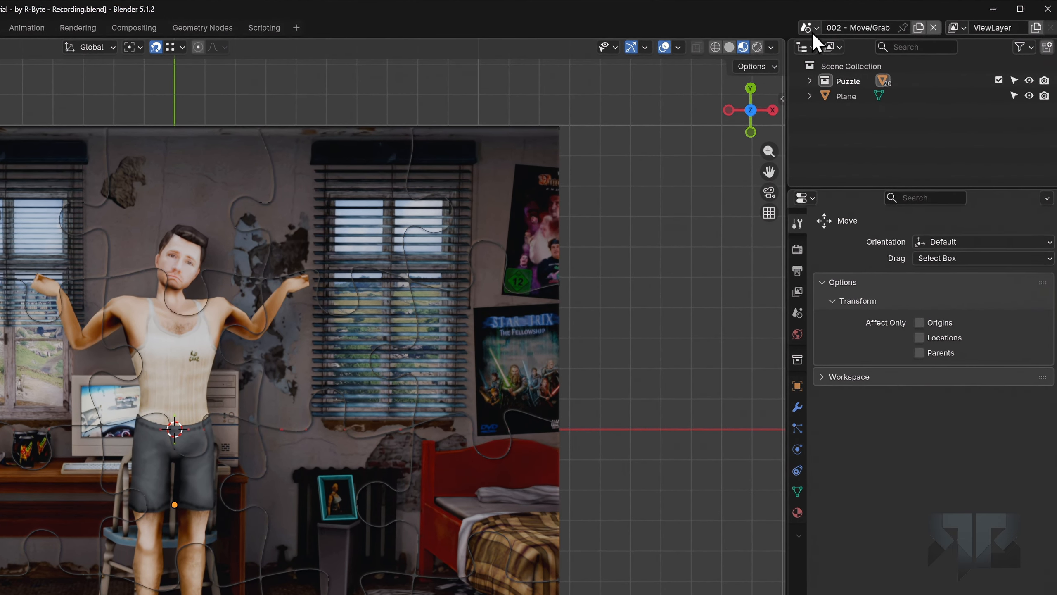
{"action": "left_click", "coordinate": [810, 29]}
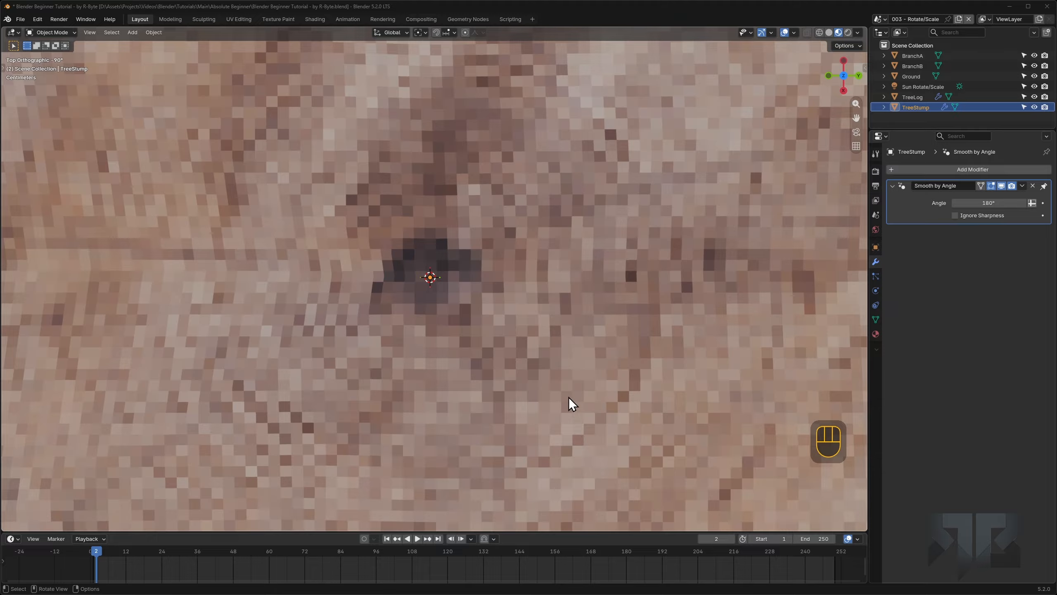
Step: Examine the tree scene in perspective, selecting the tree log and after it both branches together
{"action": "scroll", "coordinate": [568, 396], "scroll_direction": "down", "scroll_amount": 12}
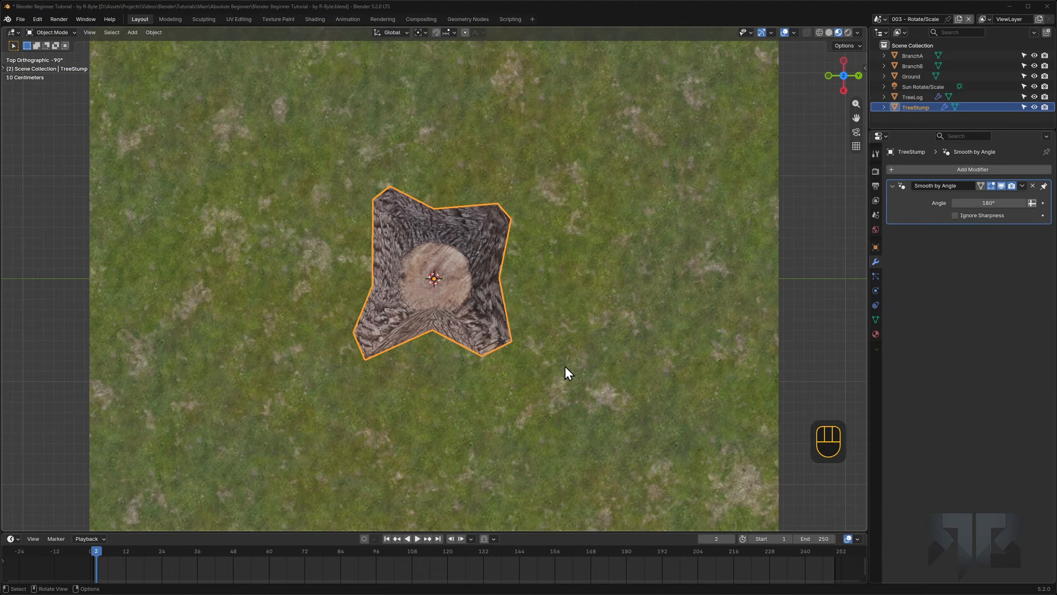
{"action": "middle_click_drag", "start_coordinate": [455, 275], "coordinate": [573, 219]}
{"action": "scroll", "coordinate": [571, 216], "scroll_direction": "down", "scroll_amount": 3}
{"action": "left_click", "coordinate": [667, 239]}
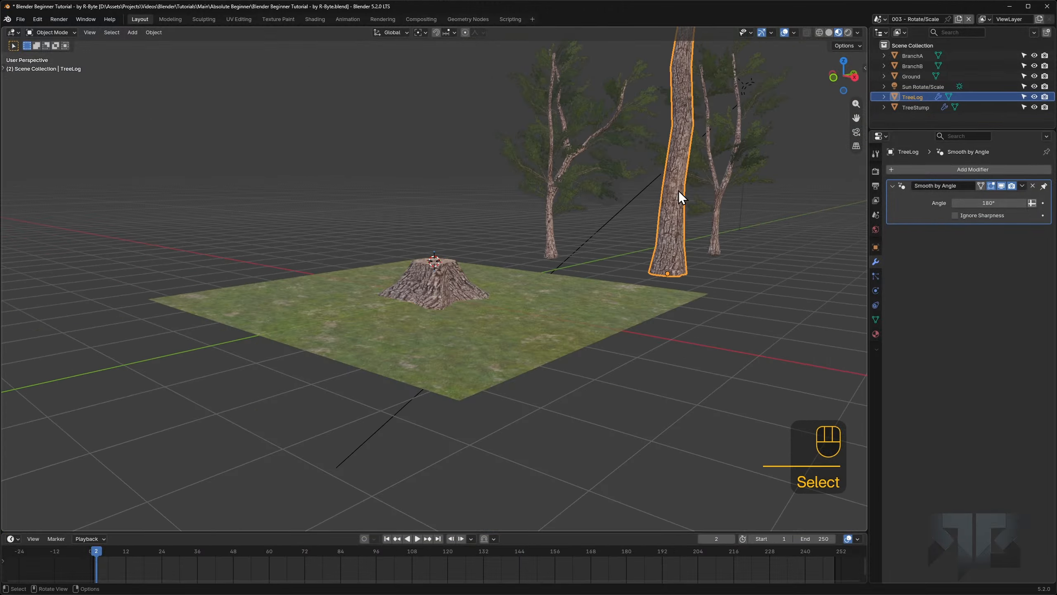
{"action": "left_click", "coordinate": [727, 198]}
{"action": "left_click", "coordinate": [574, 157], "text": "shift"}
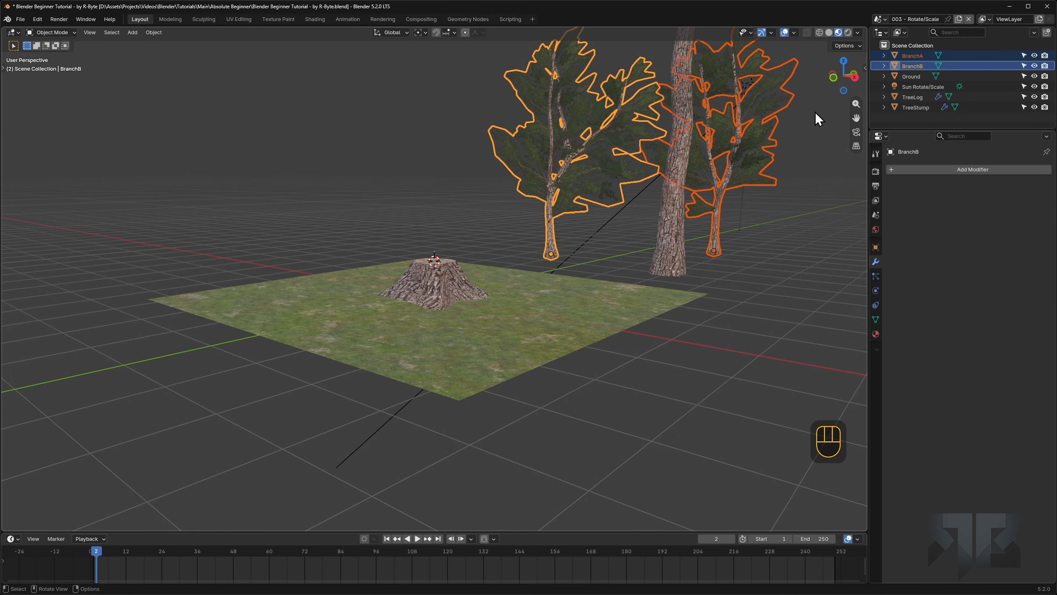
Step: In the top view, move the tree log onto the stump by -2.0149 m in X and -4.994 m in Y
{"action": "left_click", "coordinate": [844, 62]}
{"action": "scroll", "coordinate": [552, 232], "scroll_direction": "down", "scroll_amount": 4}
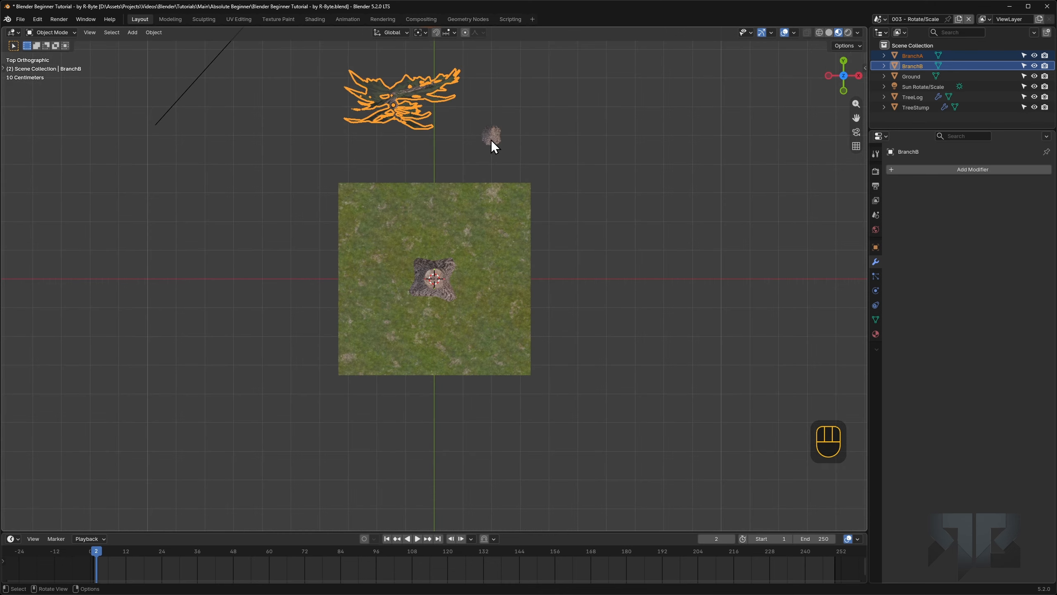
{"action": "left_click", "coordinate": [491, 137]}
{"action": "key", "text": "g"}
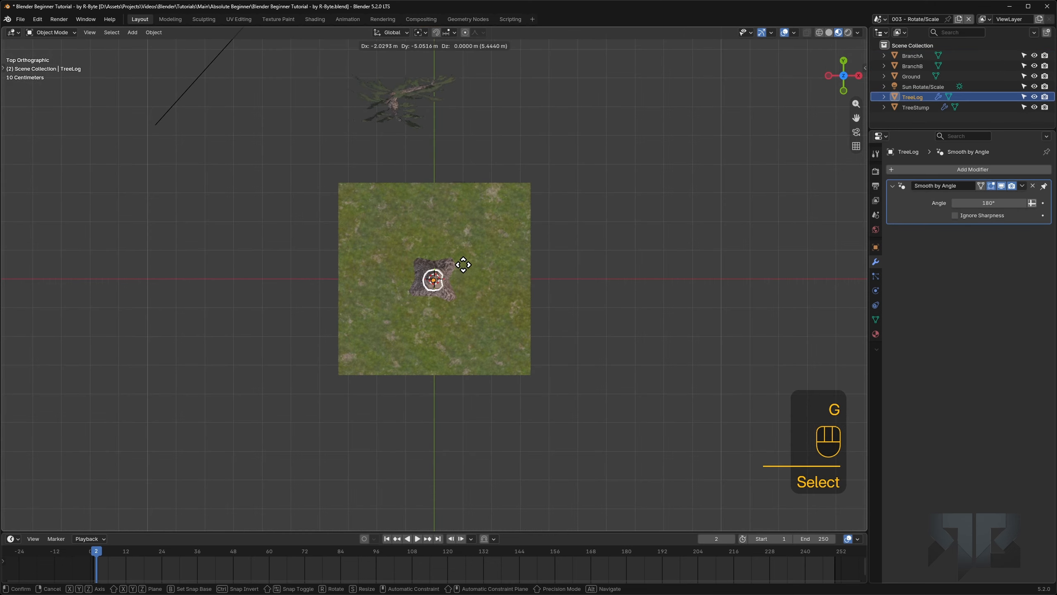
{"action": "left_click", "coordinate": [464, 263]}
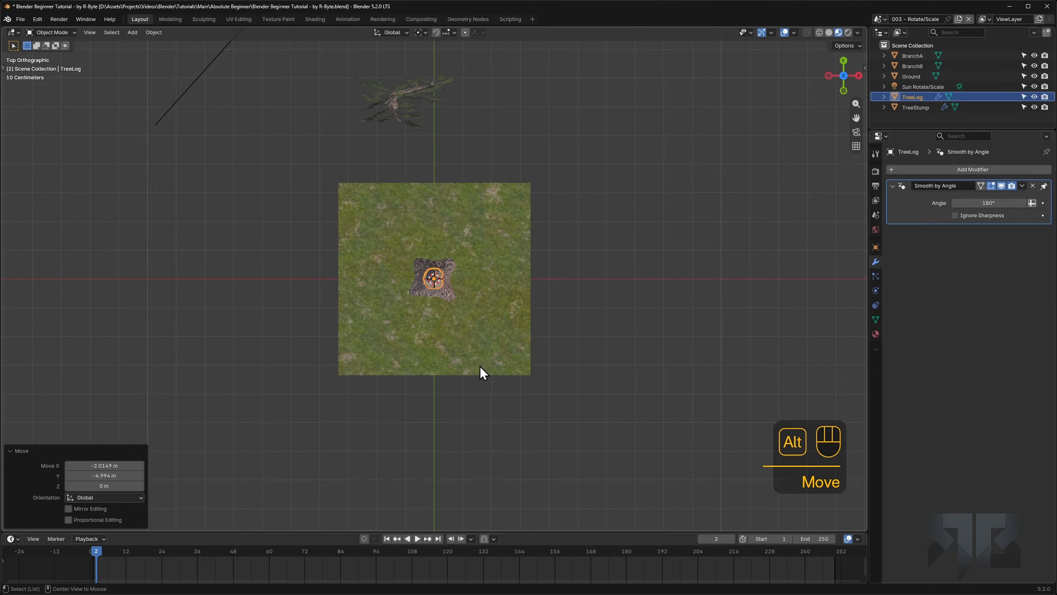
Step: In the front view, raise the tree log so its base rests on top of the stump
{"action": "middle_click_drag", "start_coordinate": [552, 345], "coordinate": [578, 334], "text": "alt"}
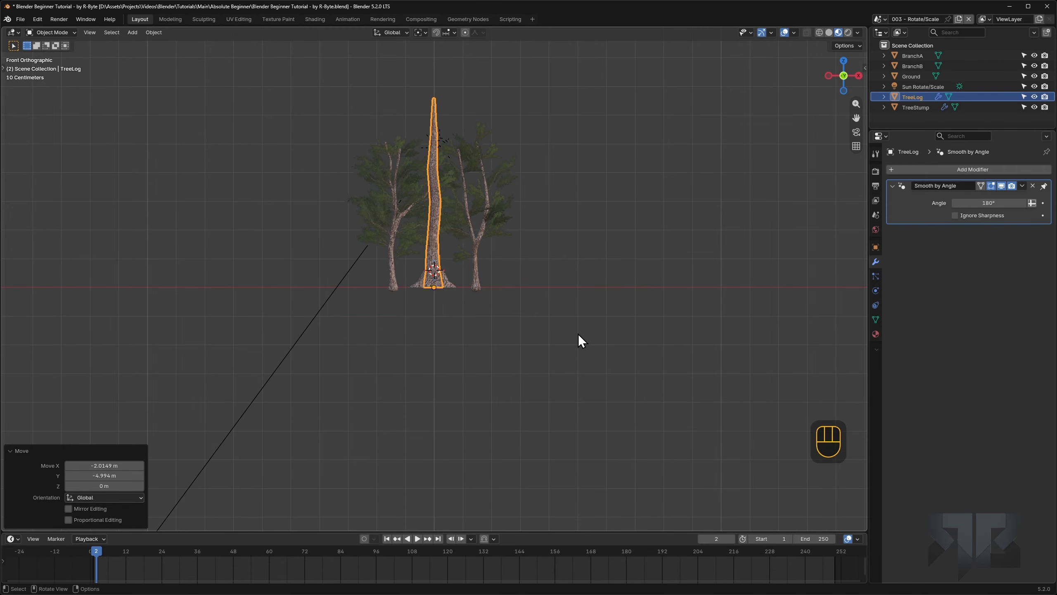
{"action": "scroll", "coordinate": [514, 311], "scroll_direction": "up", "scroll_amount": 15}
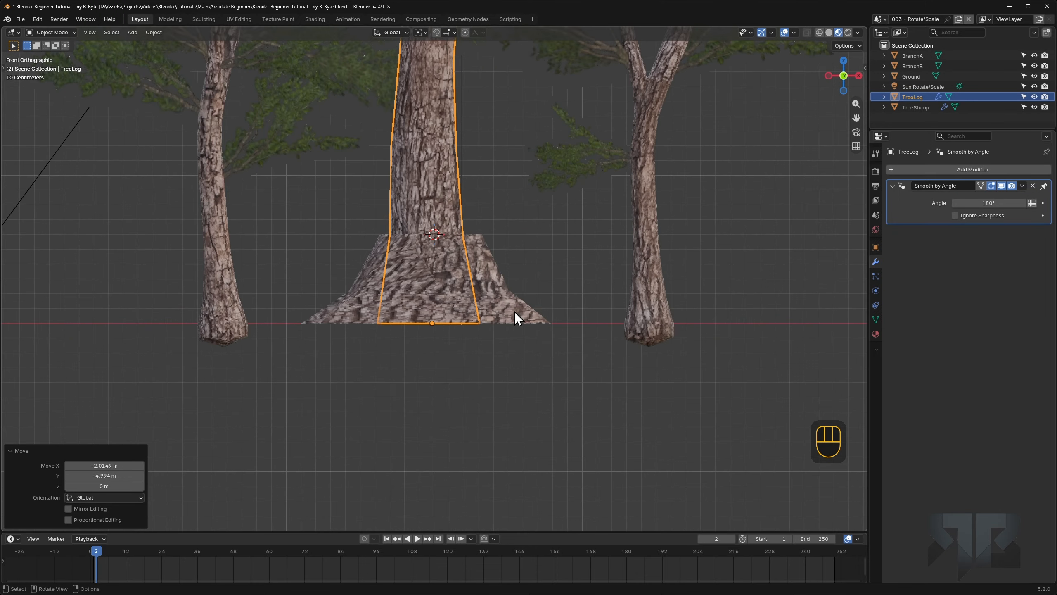
{"action": "key", "text": "g"}
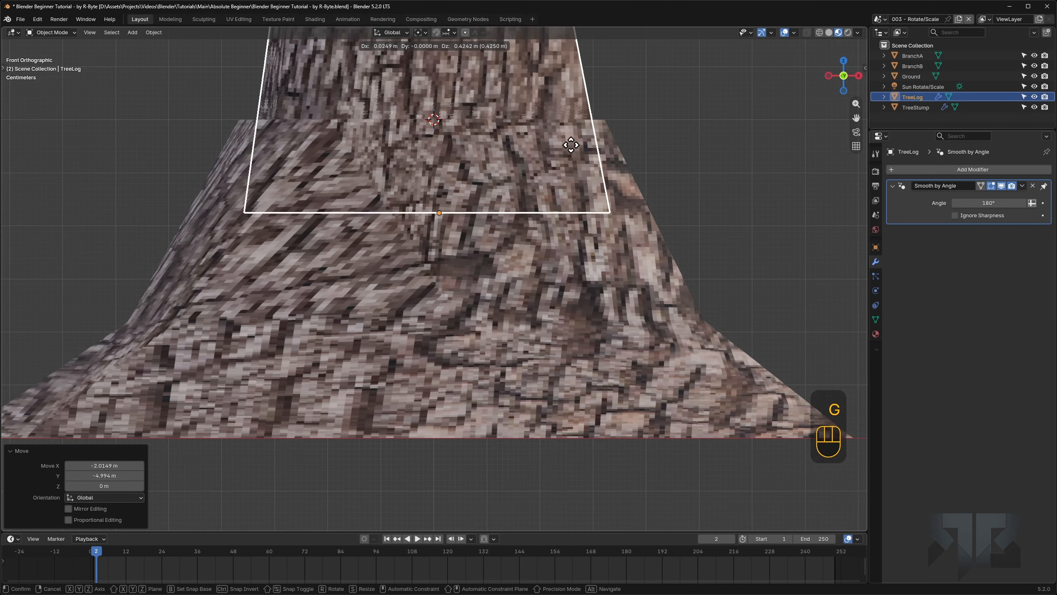
{"action": "left_click", "coordinate": [567, 49]}
Step: Fine-tune the tree log's position in the front view so its lower corner meets the stump's upper edge
{"action": "middle_click_drag", "start_coordinate": [620, 160], "coordinate": [539, 262], "text": "shift"}
{"action": "key", "text": "a"}
{"action": "key", "text": "a"}
{"action": "scroll", "coordinate": [539, 262], "scroll_direction": "up", "scroll_amount": 8}
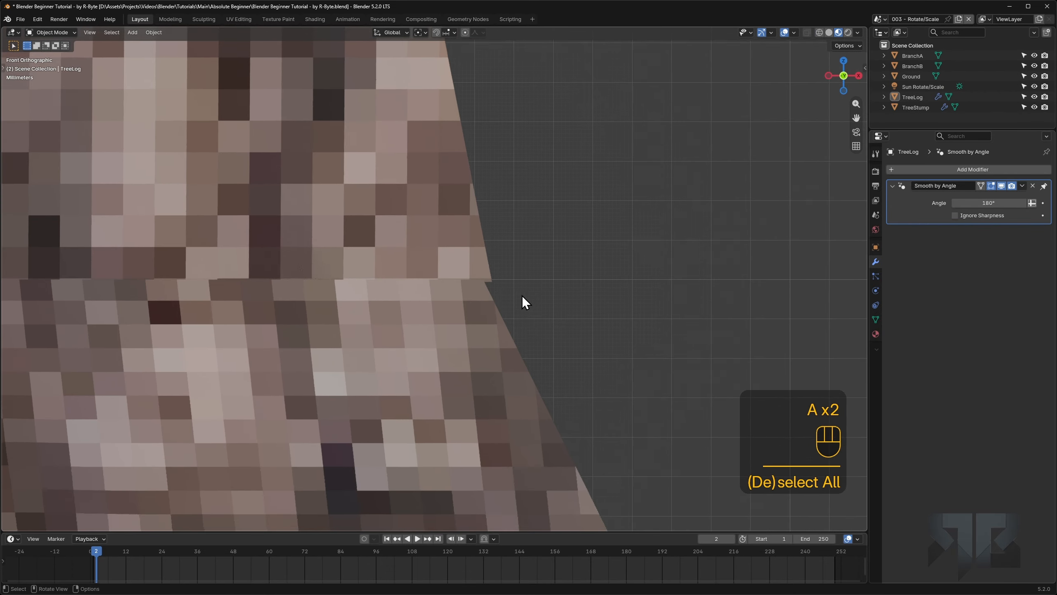
{"action": "scroll", "coordinate": [523, 301], "scroll_direction": "up", "scroll_amount": 4}
{"action": "left_click", "coordinate": [475, 230]}
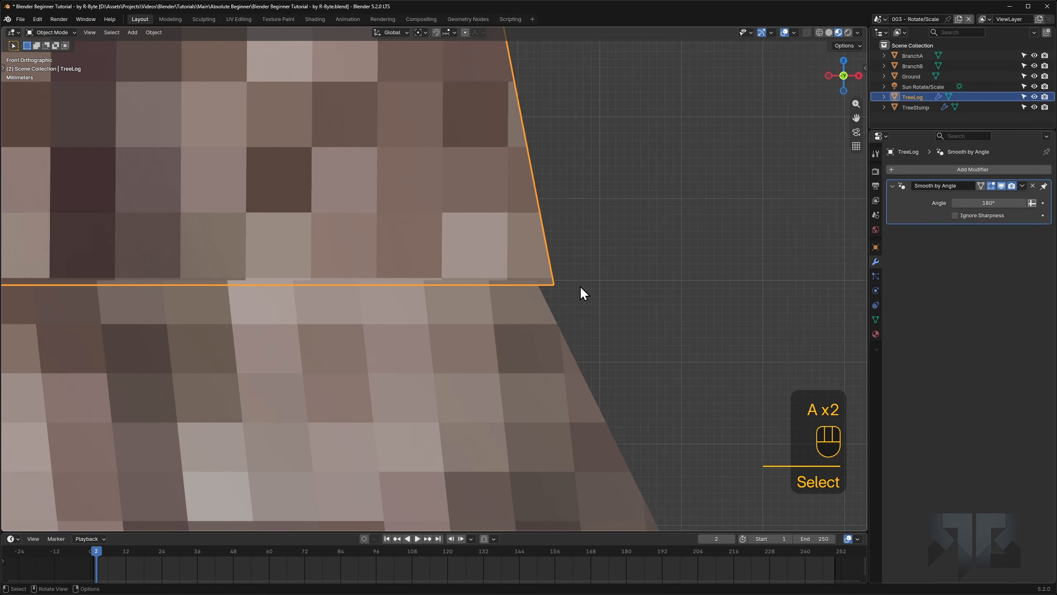
{"action": "key", "text": "g"}
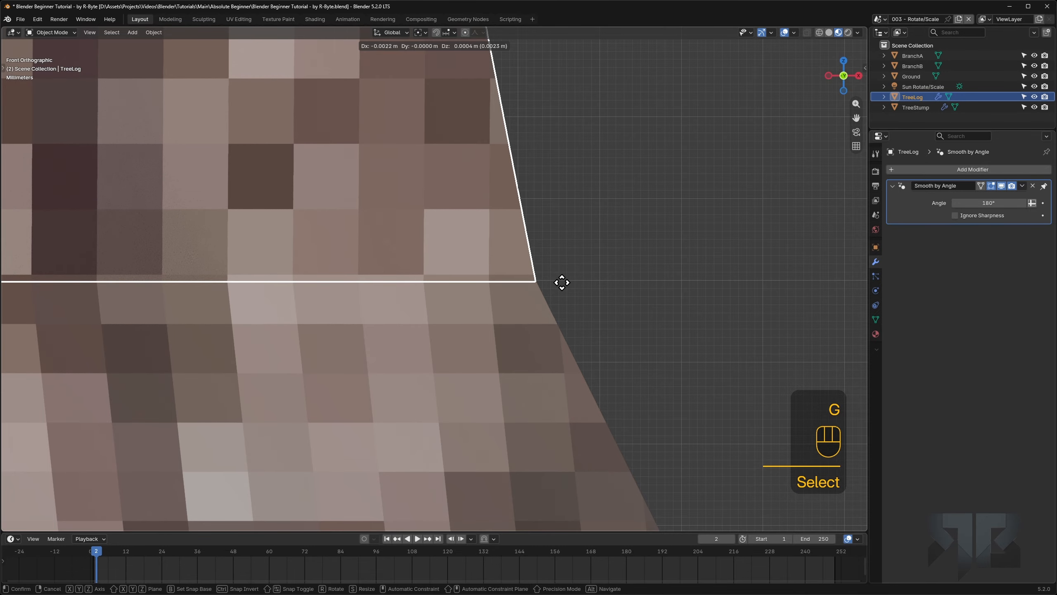
{"action": "left_click", "coordinate": [562, 280]}
Step: Clear the selection and inspect the joint between the tree log and the stump from several angles
{"action": "key", "text": "a"}
{"action": "key", "text": "a"}
{"action": "scroll", "coordinate": [476, 266], "scroll_direction": "down", "scroll_amount": 9}
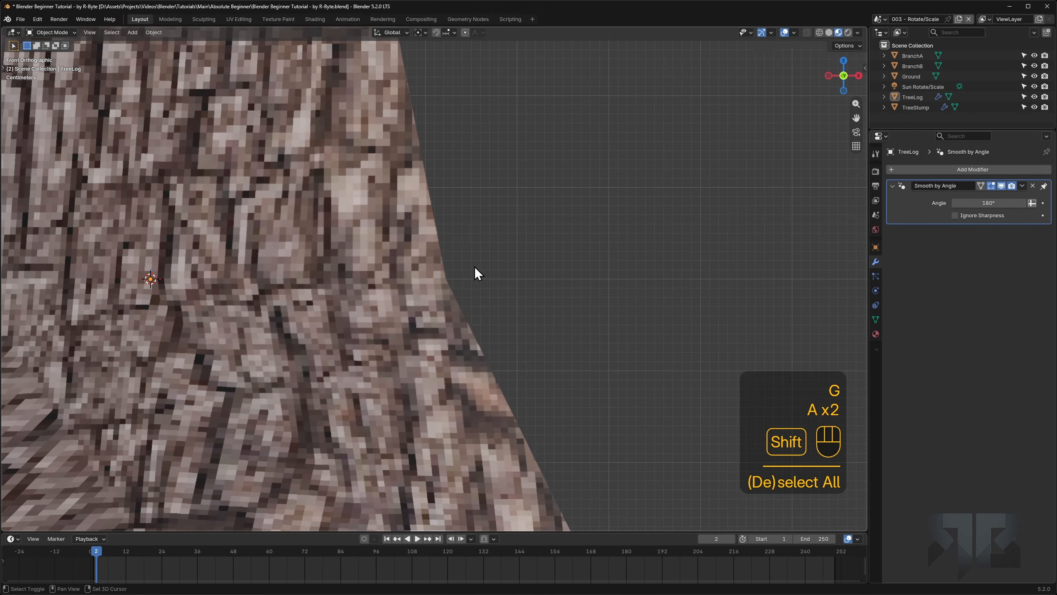
{"action": "middle_click_drag", "start_coordinate": [362, 270], "coordinate": [775, 288], "text": "shift"}
{"action": "middle_click_drag", "start_coordinate": [338, 285], "coordinate": [379, 214]}
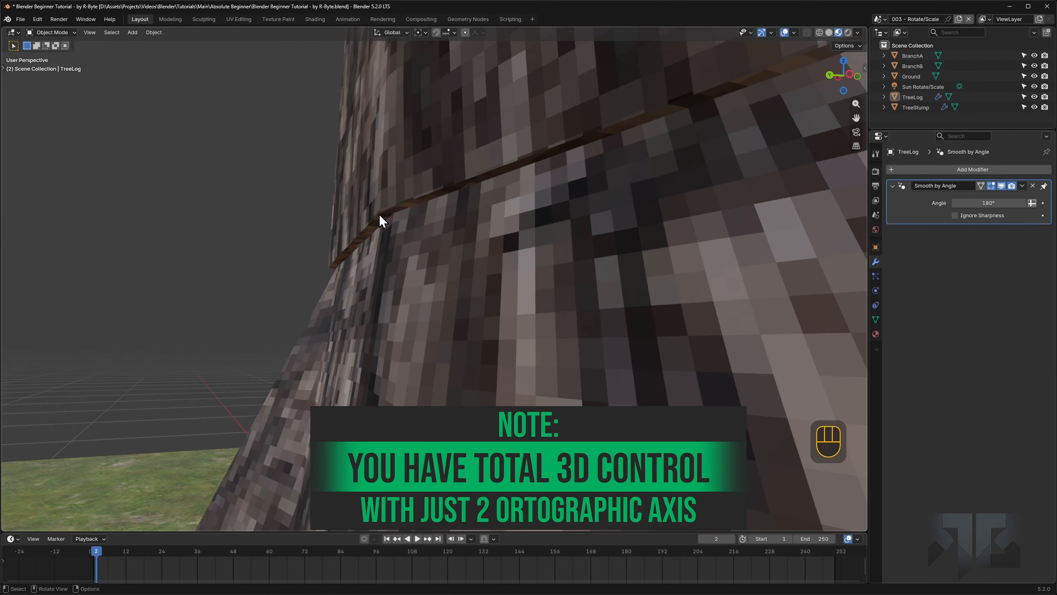
{"action": "middle_click_drag", "start_coordinate": [428, 249], "coordinate": [475, 275]}
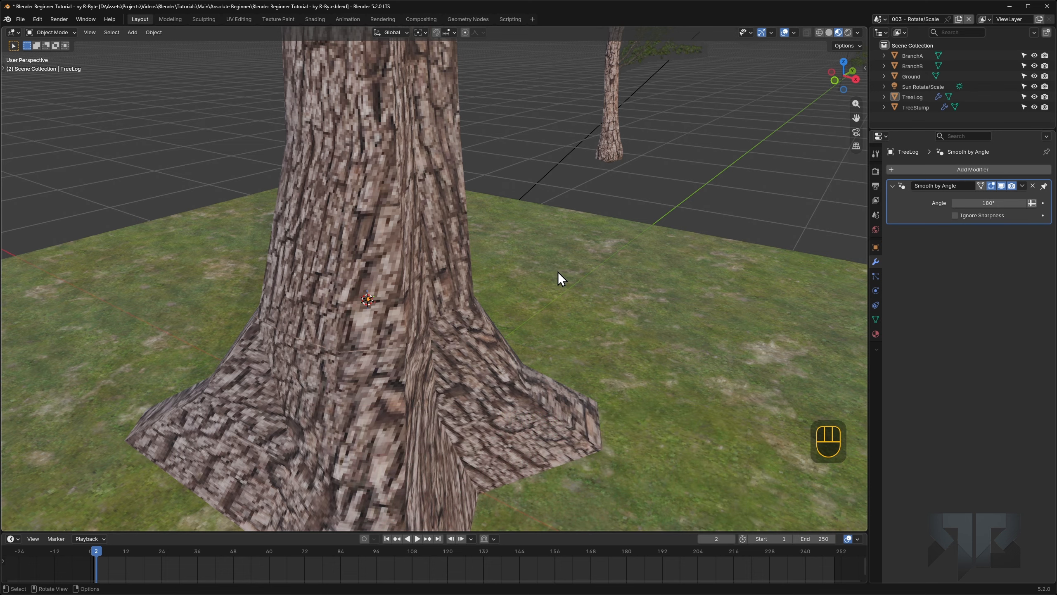
{"action": "scroll", "coordinate": [559, 271], "scroll_direction": "down", "scroll_amount": 5}
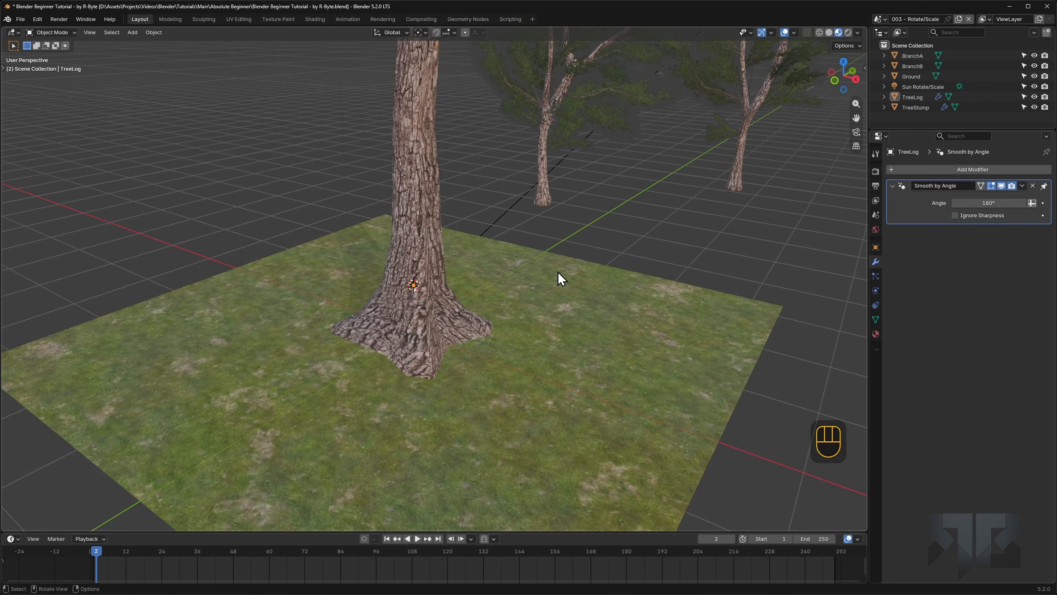
Step: Undo all the moves of the tree log back to its original position beside the ground
{"action": "key", "text": "ctrl+z"}
{"action": "key", "text": "ctrl+z"}
{"action": "key", "text": "ctrl+z"}
{"action": "key", "text": "ctrl+z"}
{"action": "key", "text": "ctrl+z"}
{"action": "key", "text": "ctrl+z"}
{"action": "key", "text": "ctrl+z"}
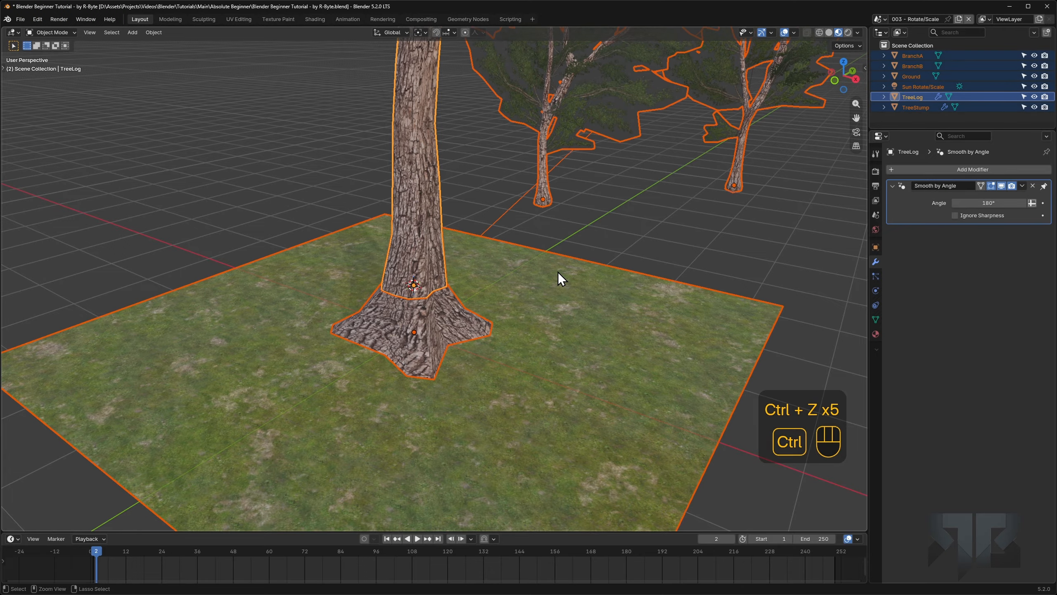
{"action": "key", "text": "ctrl+z"}
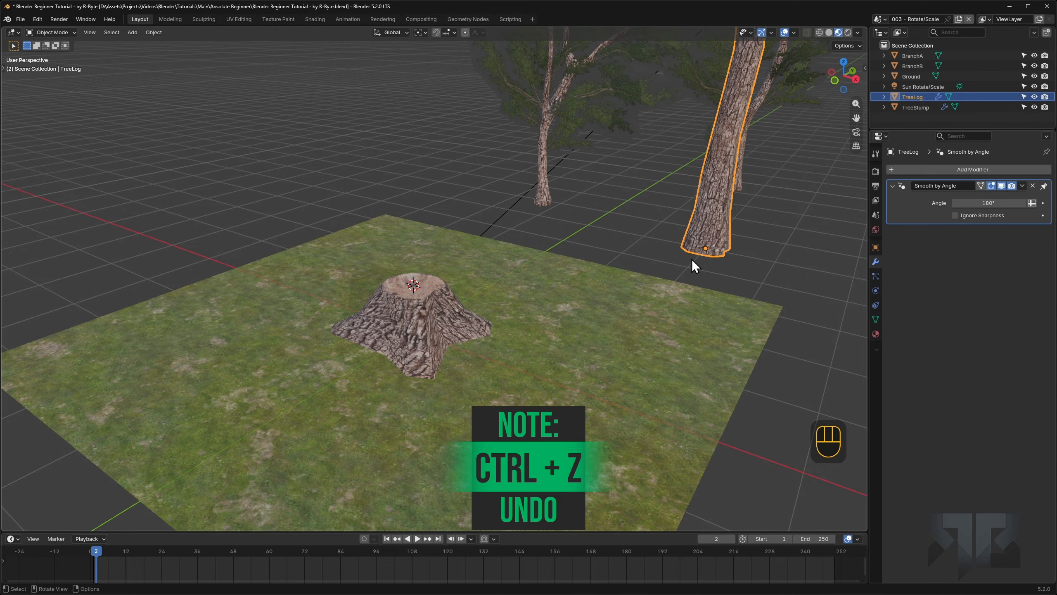
Step: Try to move the tree log in the top view with snapping
{"action": "scroll", "coordinate": [698, 259], "scroll_direction": "down", "scroll_amount": 4}
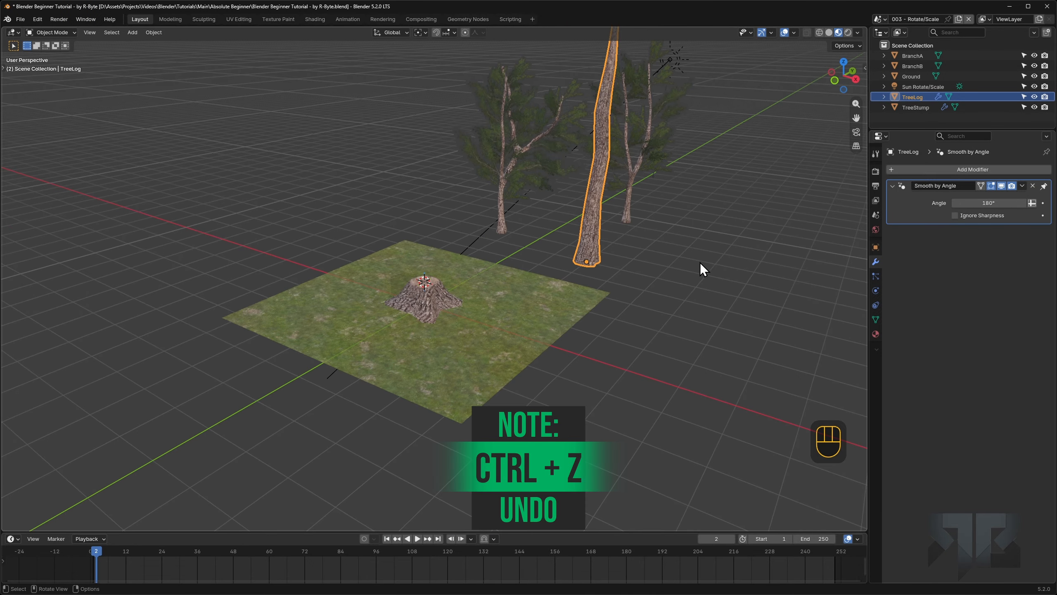
{"action": "middle_click_drag", "start_coordinate": [700, 263], "coordinate": [619, 251]}
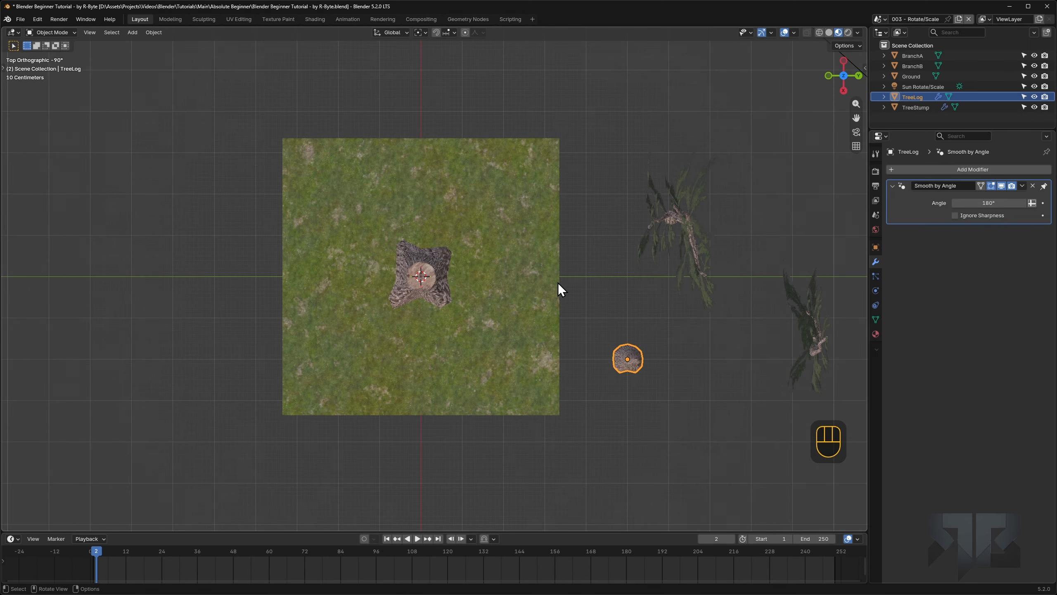
{"action": "scroll", "coordinate": [583, 312], "scroll_direction": "down", "scroll_amount": 7}
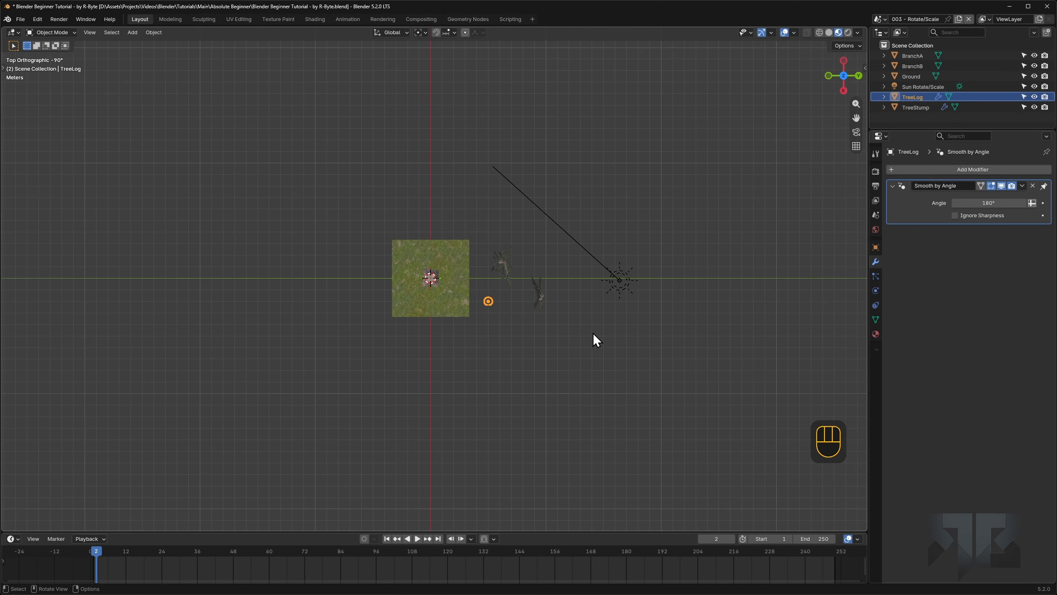
{"action": "scroll", "coordinate": [578, 336], "scroll_direction": "up", "scroll_amount": 1}
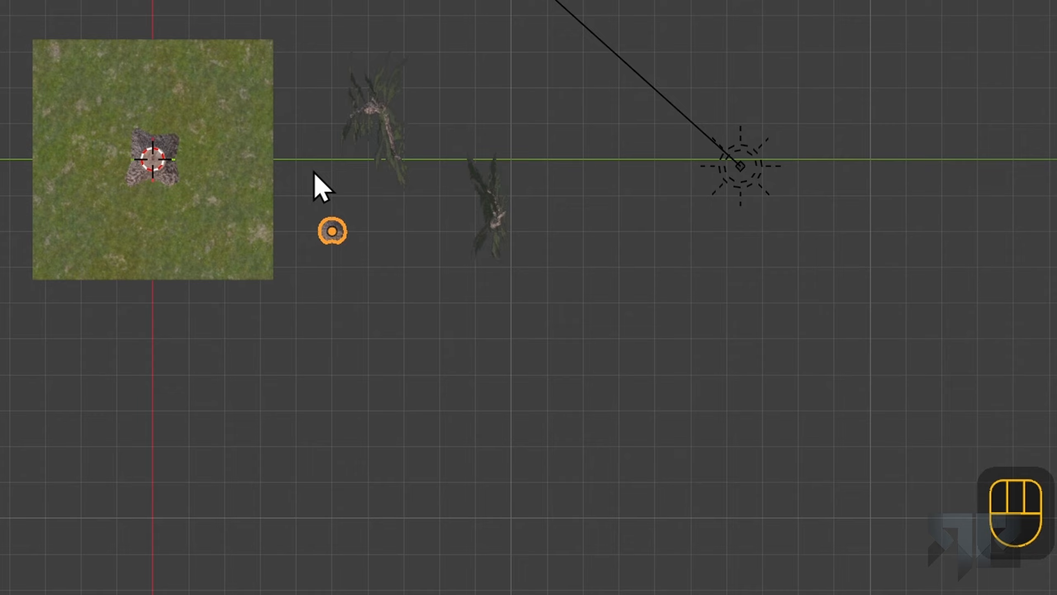
{"action": "key", "text": "g"}
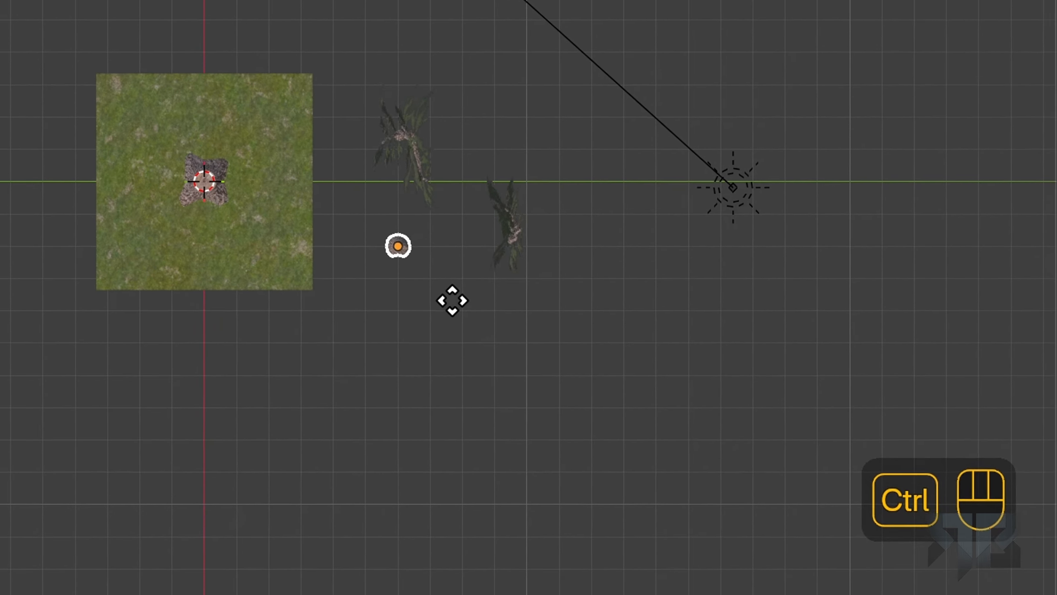
{"action": "left_click", "coordinate": [441, 312]}
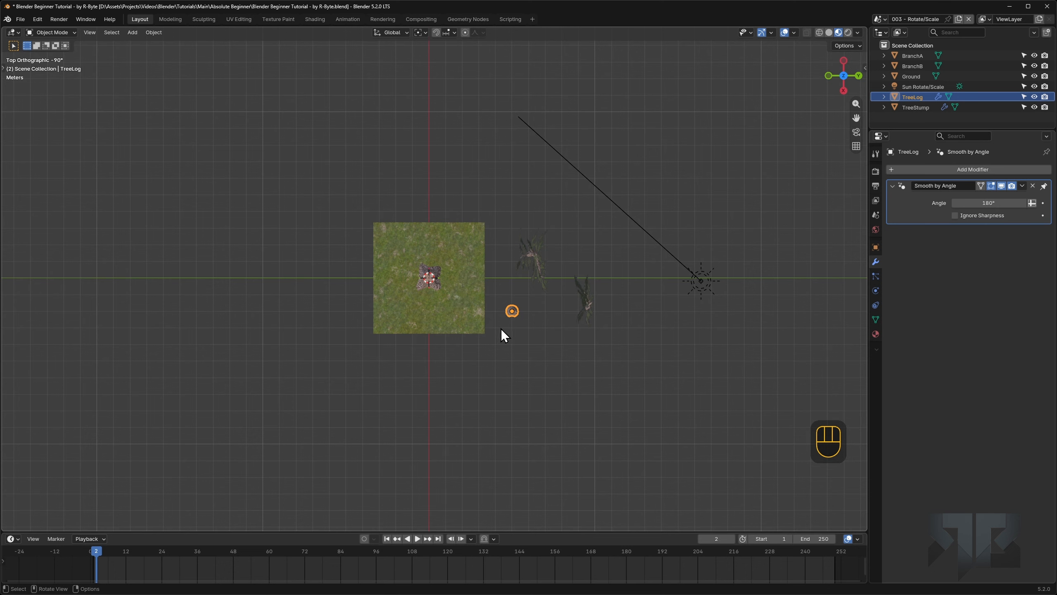
Step: Move the tree log -2 m in X and -5 m in Y with incremental snapping, centring it on the stump
{"action": "key", "text": "g"}
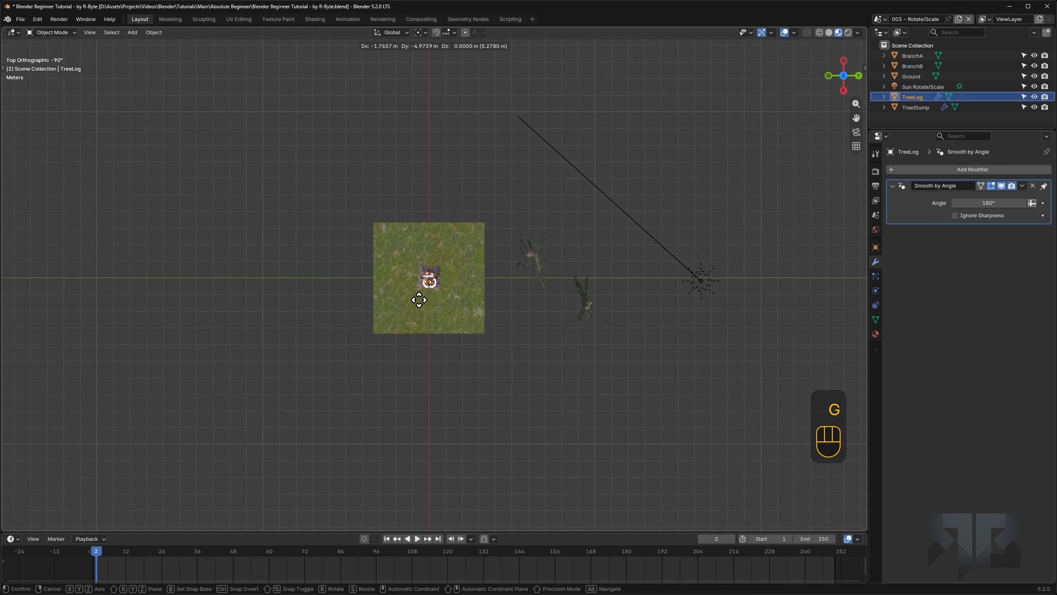
{"action": "key", "text": "ctrl"}
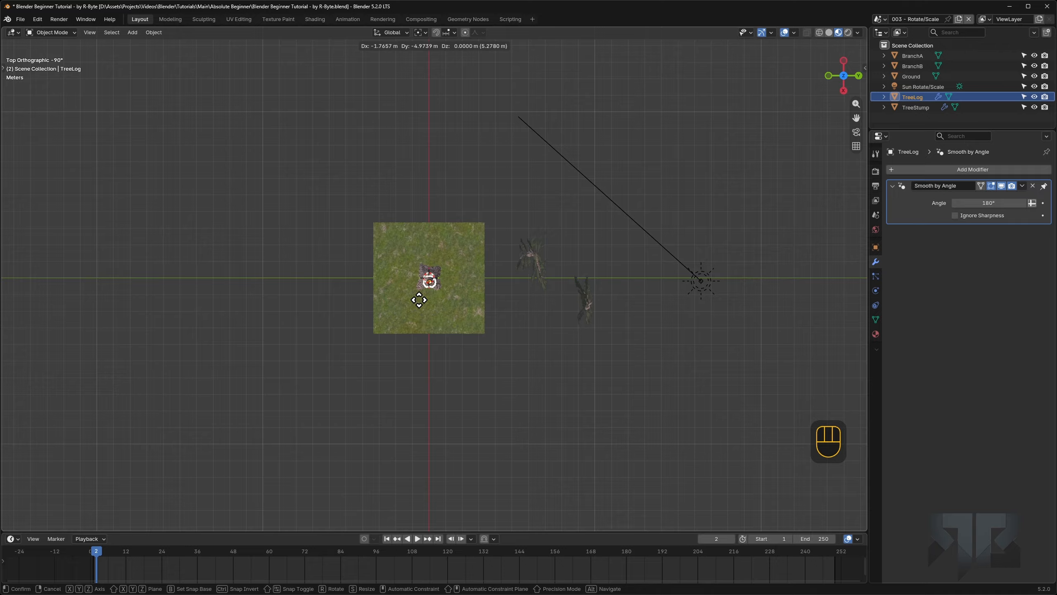
{"action": "key", "text": "ctrl"}
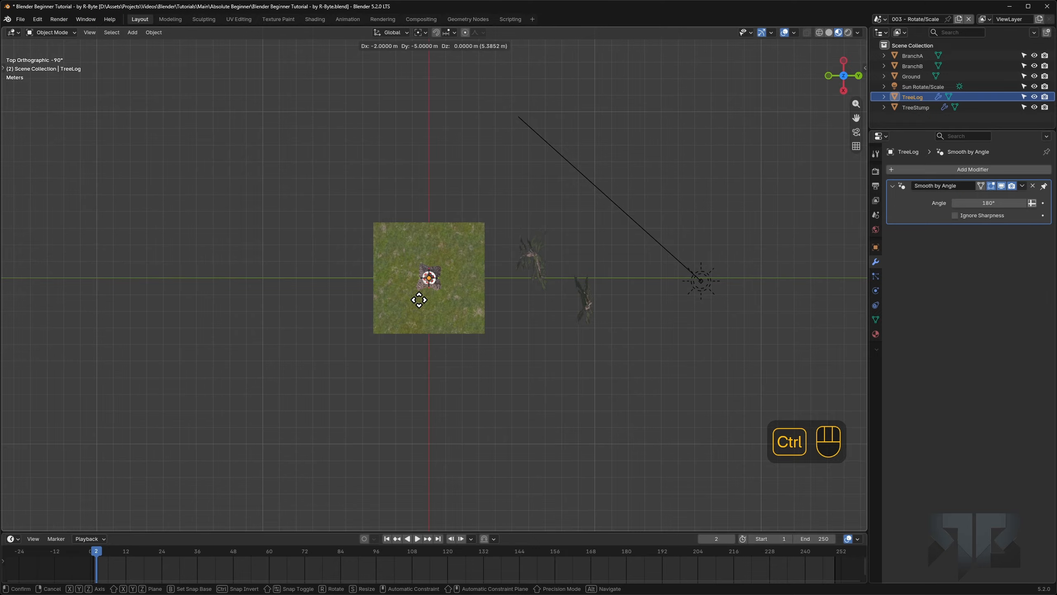
{"action": "left_click", "coordinate": [419, 300], "text": "ctrl"}
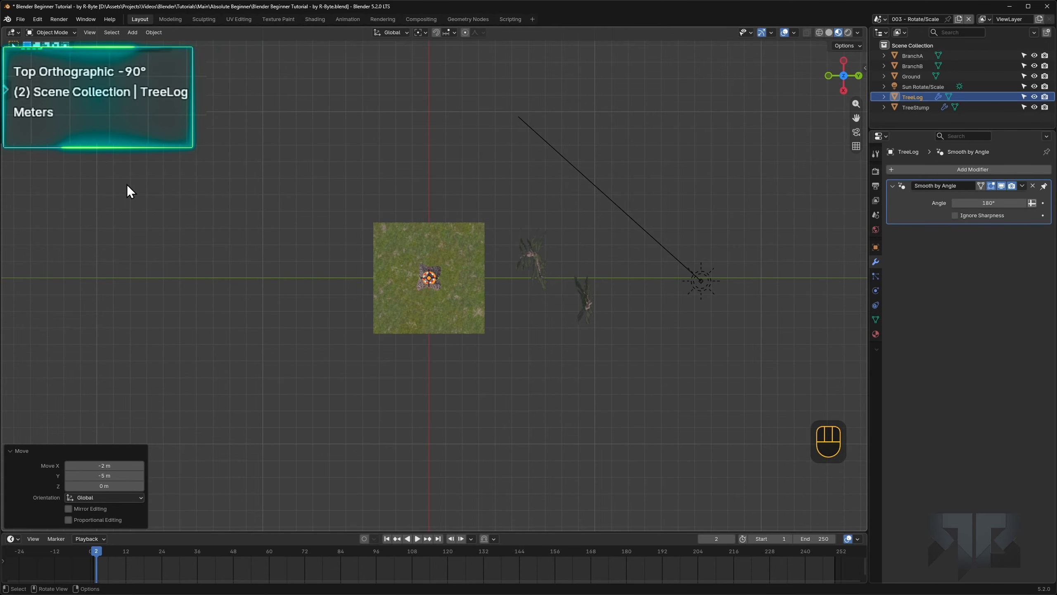
Step: Raise the tree log 0.6 m in Z with snapping in the right view so its base sits on the stump
{"action": "scroll", "coordinate": [269, 302], "scroll_direction": "up", "scroll_amount": 4}
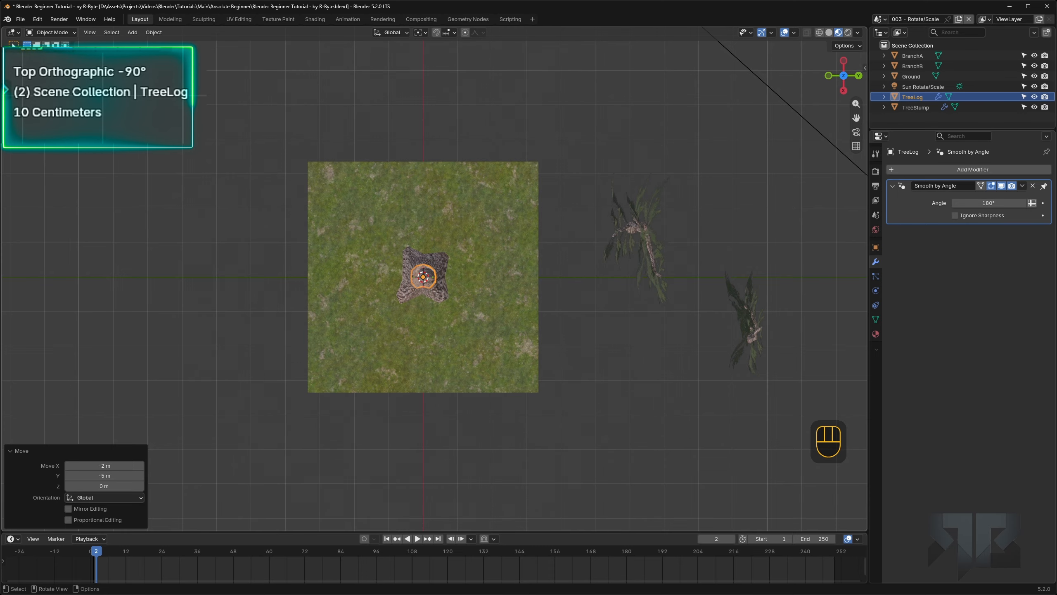
{"action": "scroll", "coordinate": [348, 308], "scroll_direction": "up", "scroll_amount": 8}
{"action": "scroll", "coordinate": [348, 310], "scroll_direction": "up", "scroll_amount": 5}
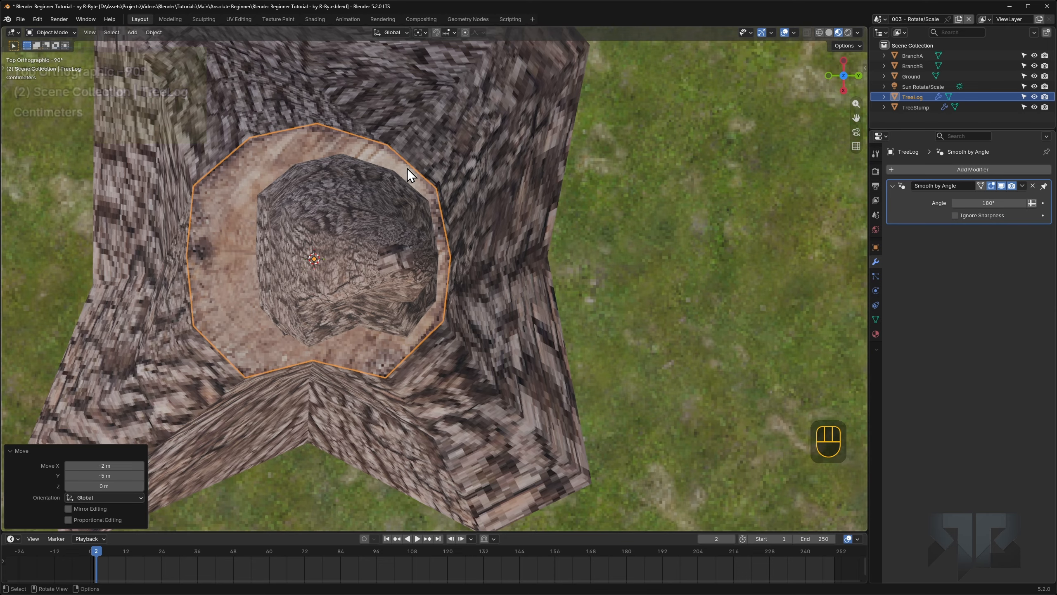
{"action": "scroll", "coordinate": [494, 289], "scroll_direction": "down", "scroll_amount": 10}
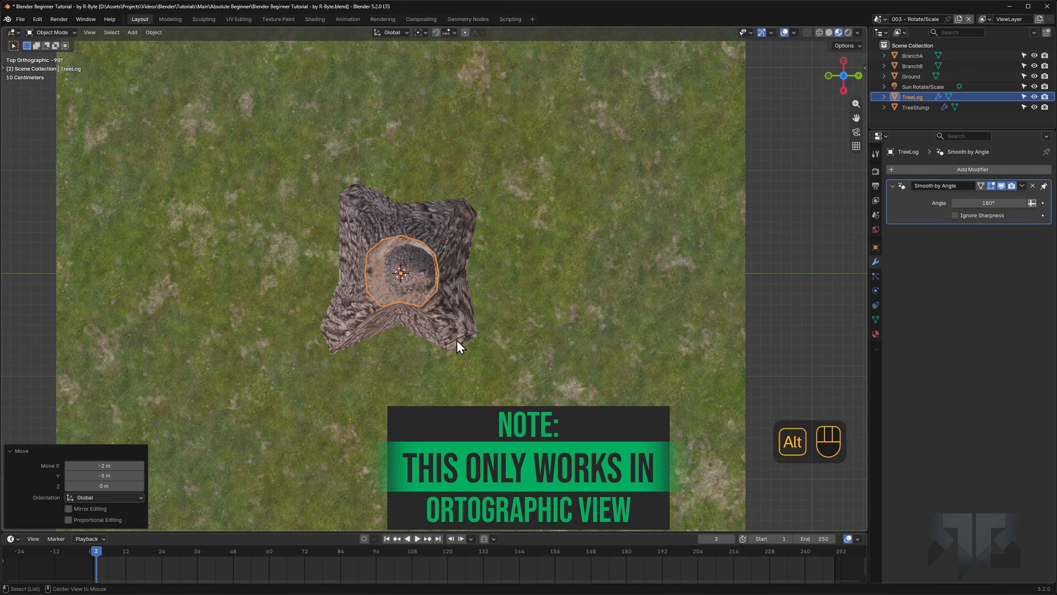
{"action": "middle_click_drag", "start_coordinate": [456, 340], "coordinate": [439, 223], "text": "alt"}
{"action": "middle_click_drag", "start_coordinate": [461, 277], "coordinate": [545, 308], "text": "shift"}
{"action": "scroll", "coordinate": [545, 308], "scroll_direction": "up", "scroll_amount": 2}
{"action": "scroll", "coordinate": [545, 308], "scroll_direction": "up", "scroll_amount": 2}
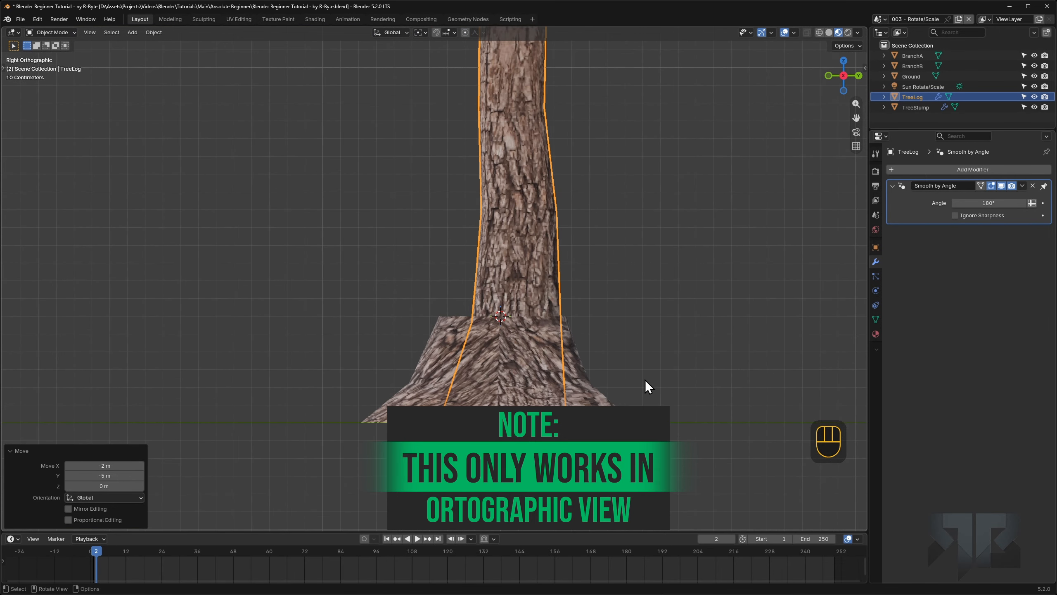
{"action": "key", "text": "g"}
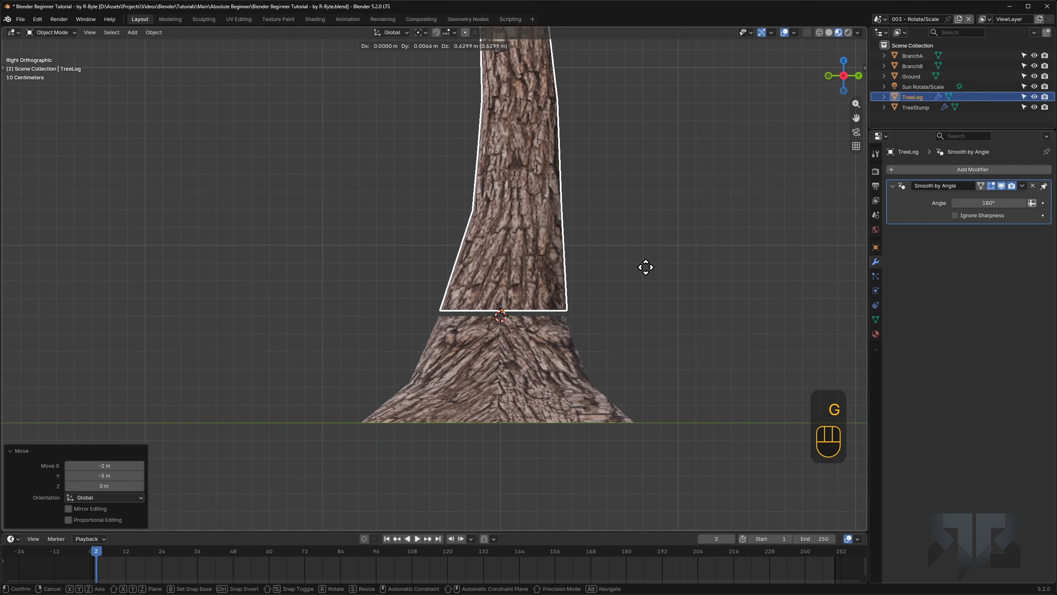
{"action": "key", "text": "ctrl"}
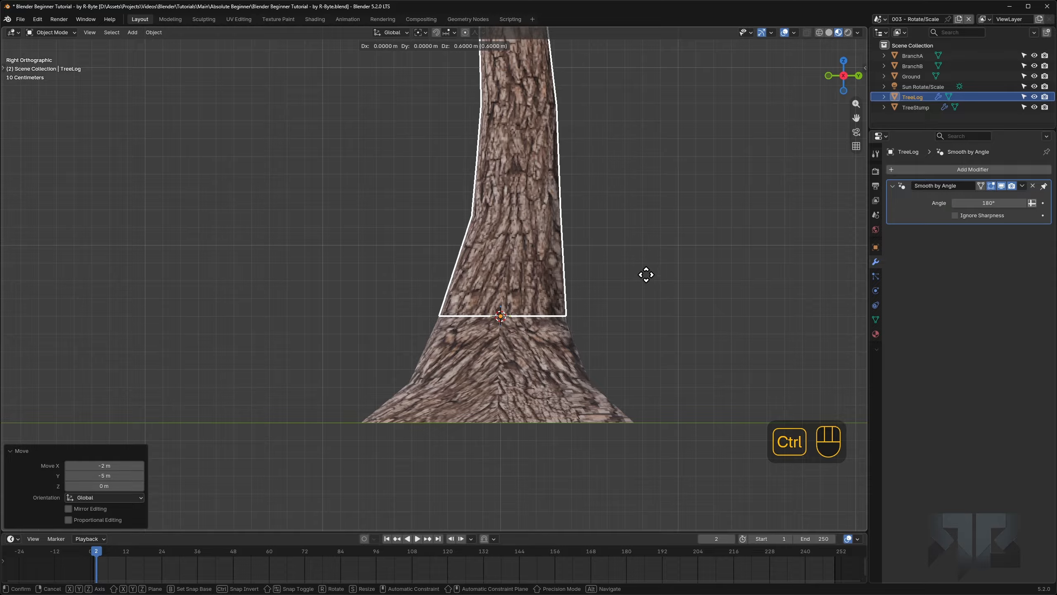
{"action": "left_click", "coordinate": [644, 279], "text": "ctrl"}
Step: Clear the selection and inspect the seam between the tree log and the stump in the right view
{"action": "scroll", "coordinate": [541, 334], "scroll_direction": "up", "scroll_amount": 4}
{"action": "key", "text": "a"}
{"action": "key", "text": "a"}
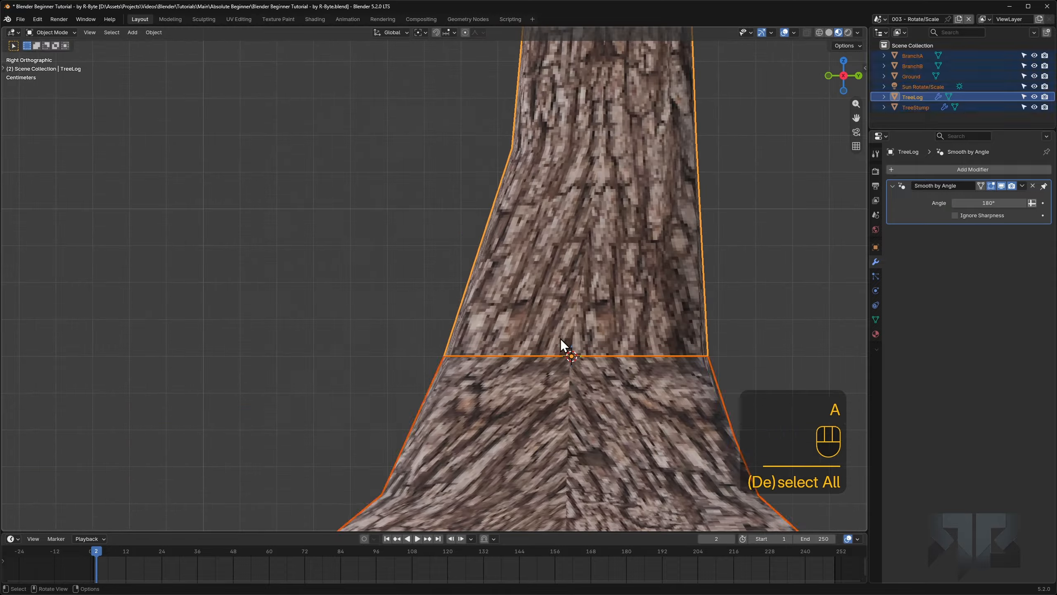
{"action": "middle_click_drag", "start_coordinate": [651, 324], "coordinate": [503, 270], "text": "shift"}
{"action": "scroll", "coordinate": [502, 270], "scroll_direction": "down", "scroll_amount": 8}
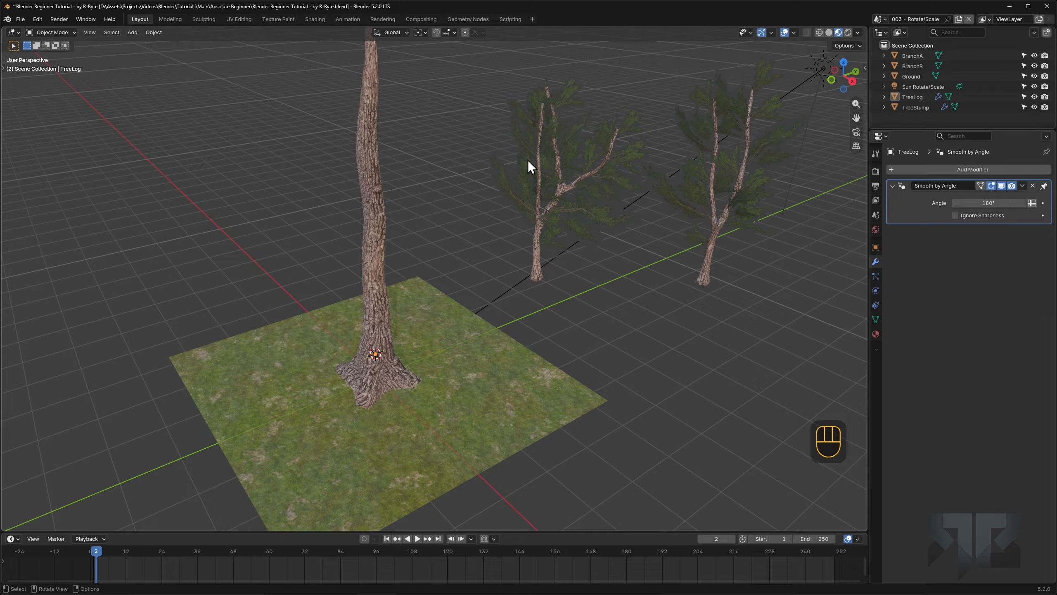
Step: Turn on snapping during transforms and try moving and scaling the tree trunk with it
{"action": "left_click", "coordinate": [450, 33]}
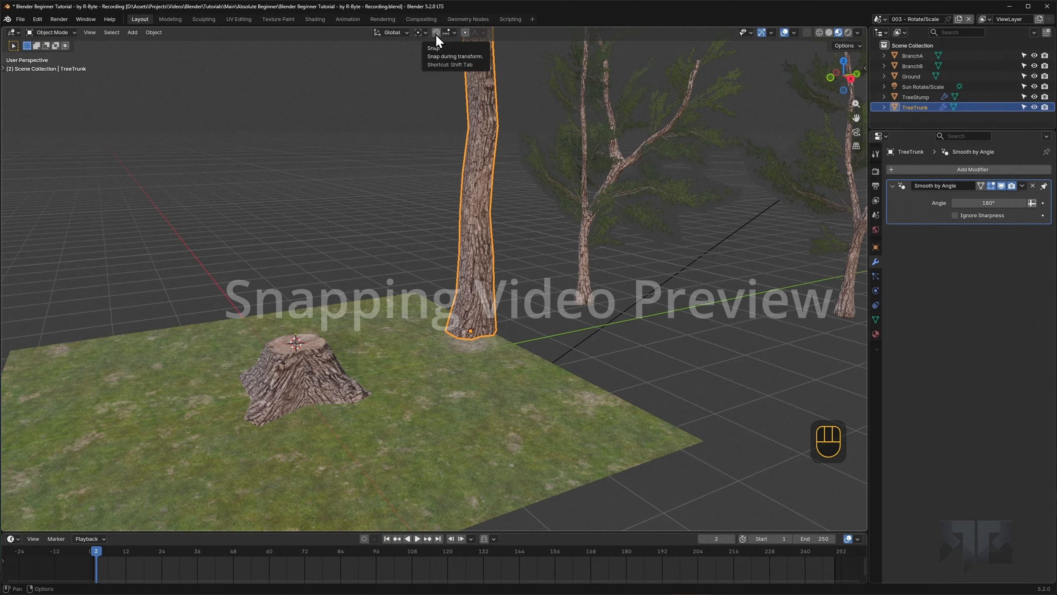
{"action": "left_click", "coordinate": [436, 33]}
{"action": "key", "text": "g"}
{"action": "key", "text": "g"}
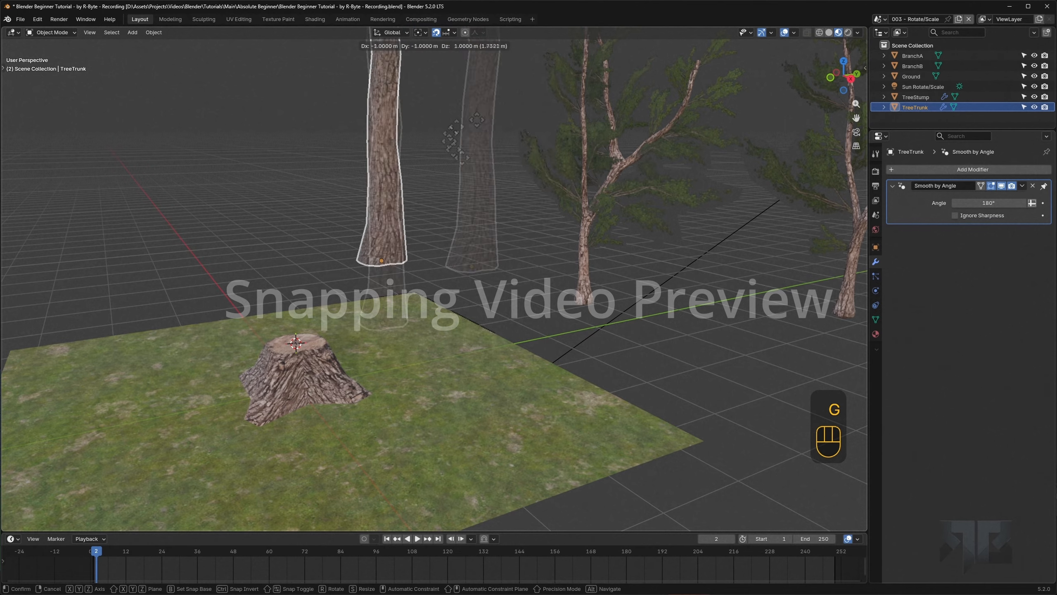
{"action": "key", "text": "ctrl"}
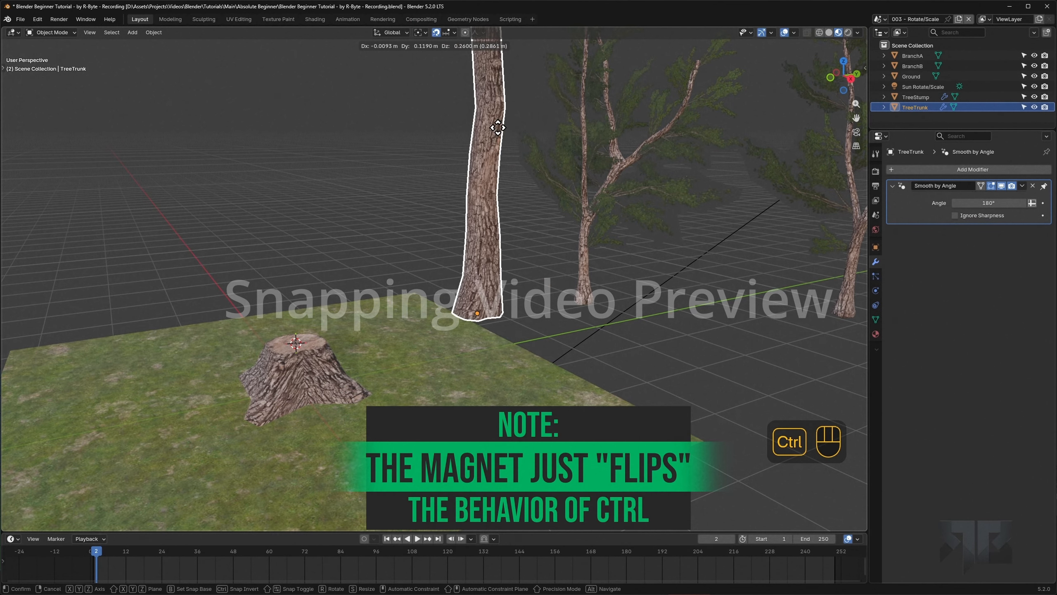
{"action": "right_click", "coordinate": [497, 128]}
{"action": "key", "text": "s"}
{"action": "right_click", "coordinate": [553, 186]}
{"action": "key", "text": "g"}
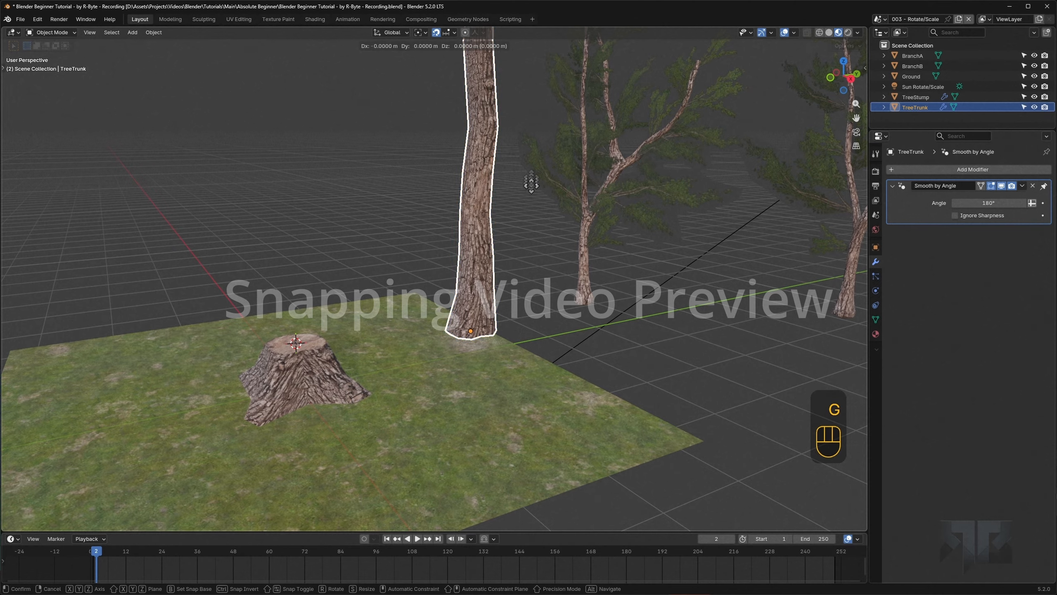
{"action": "right_click", "coordinate": [526, 163]}
{"action": "key", "text": "KP_7"}
{"action": "scroll", "coordinate": [499, 187], "scroll_direction": "down", "scroll_amount": 2}
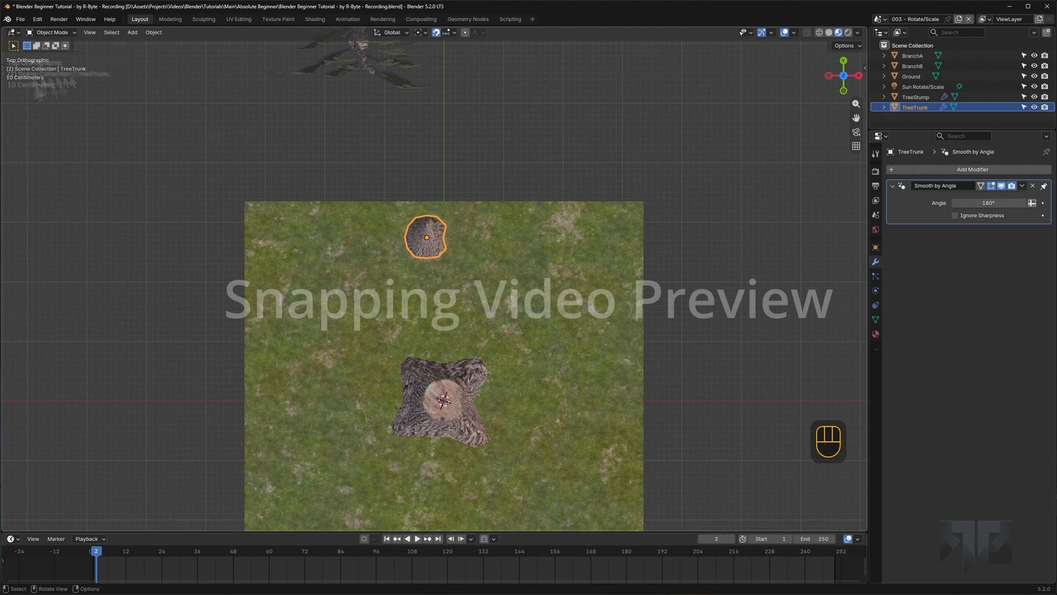
{"action": "scroll", "coordinate": [429, 216], "scroll_direction": "down", "scroll_amount": 6}
{"action": "scroll", "coordinate": [465, 250], "scroll_direction": "up", "scroll_amount": 10}
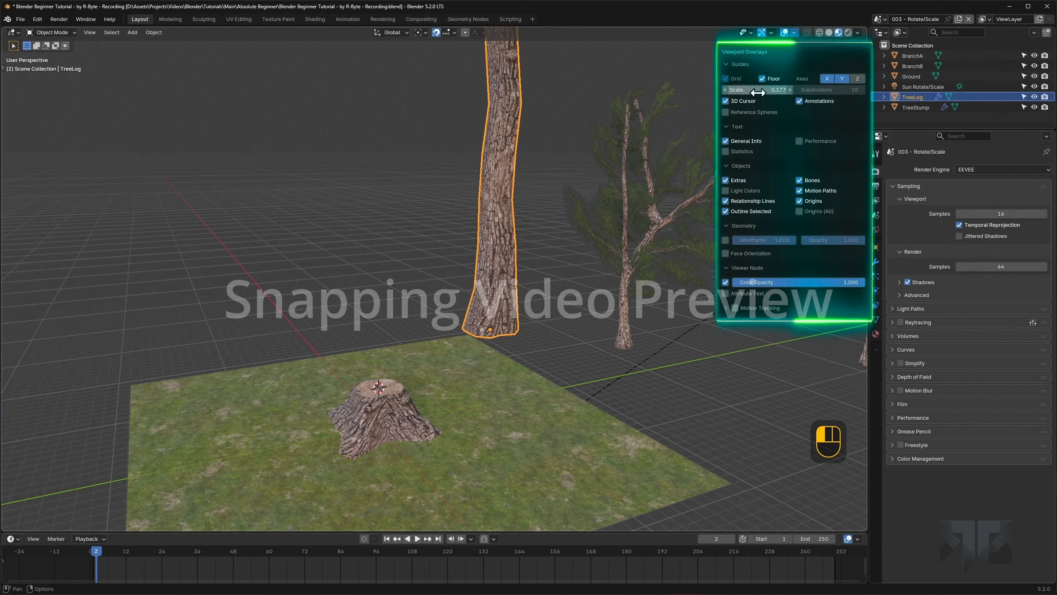
Step: Move the tree log off the stump by about 2.71 m in X, 6.03 m in Y and 0.87 m in Z
{"action": "key", "text": "g"}
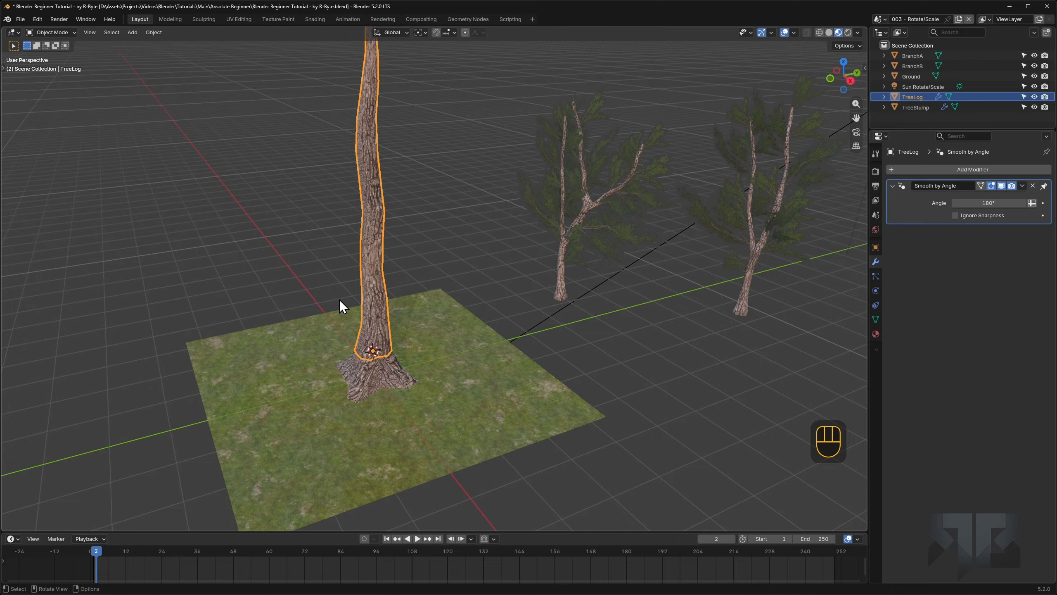
{"action": "key", "text": "g"}
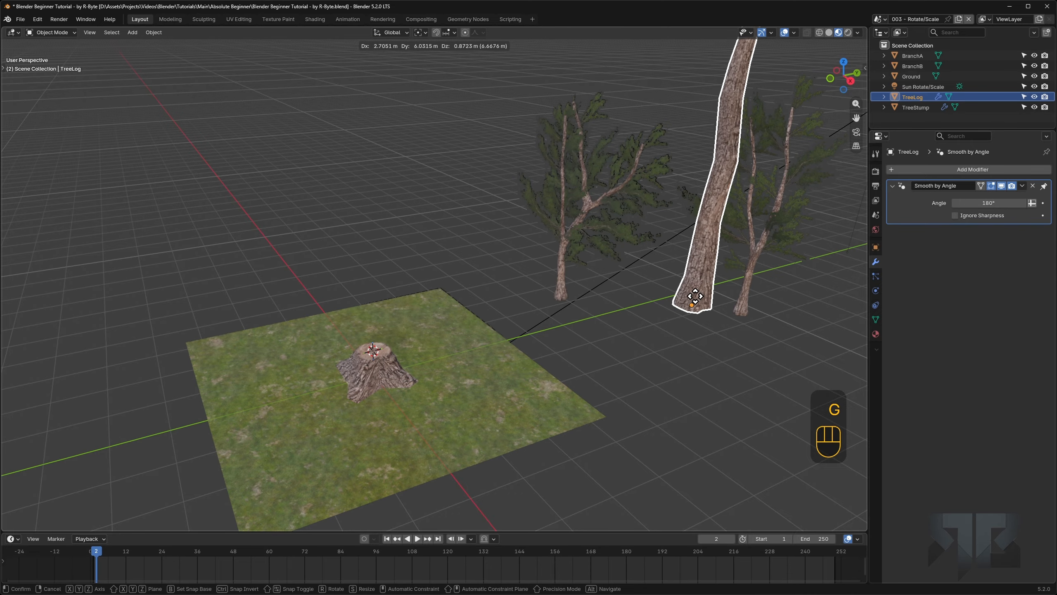
{"action": "left_click", "coordinate": [711, 313]}
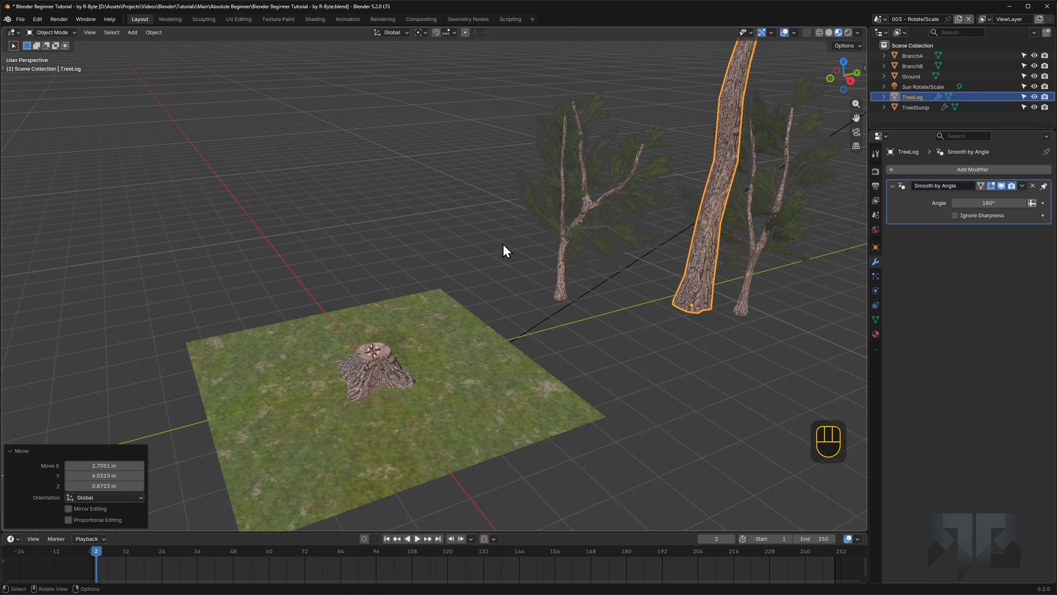
Step: Snap the tree log to the 3D cursor on top of the stump with Selection to Cursor
{"action": "key", "text": "shift"}
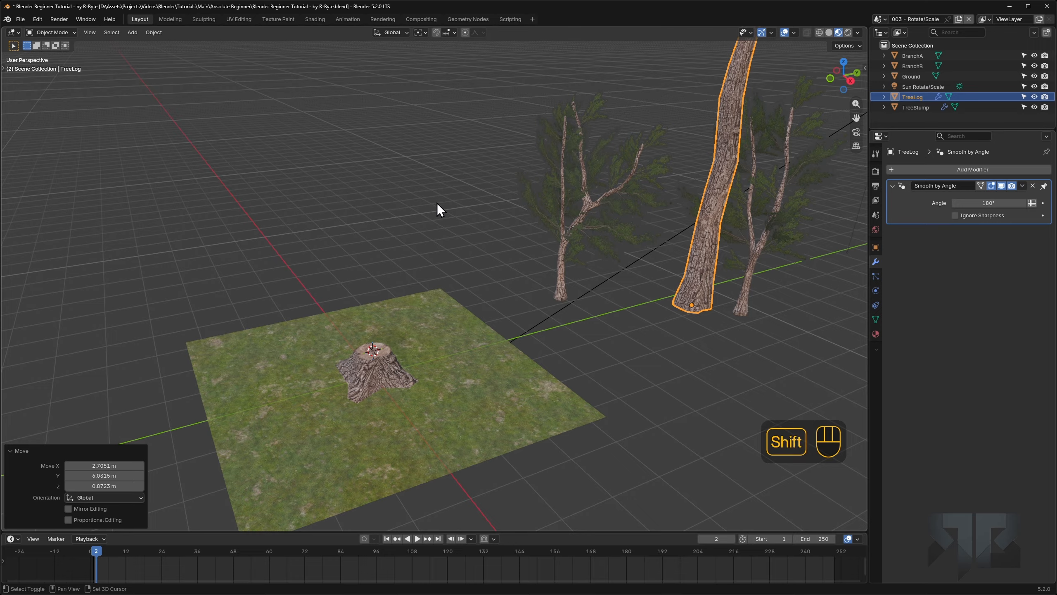
{"action": "key", "text": "shift+s"}
{"action": "key", "text": "shift+s"}
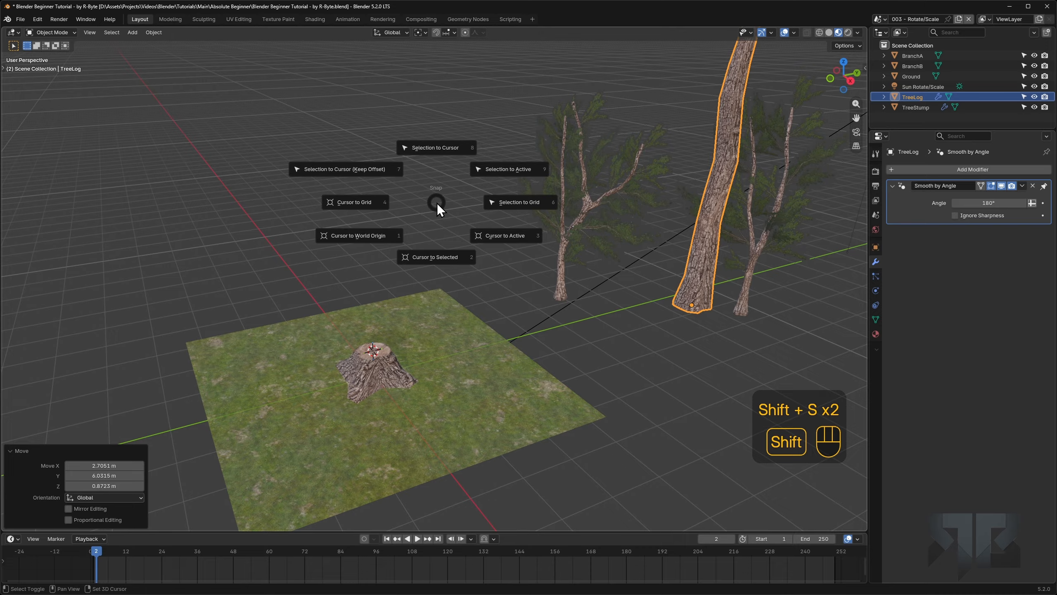
{"action": "key", "text": "shift+s"}
{"action": "key", "text": "shift+s"}
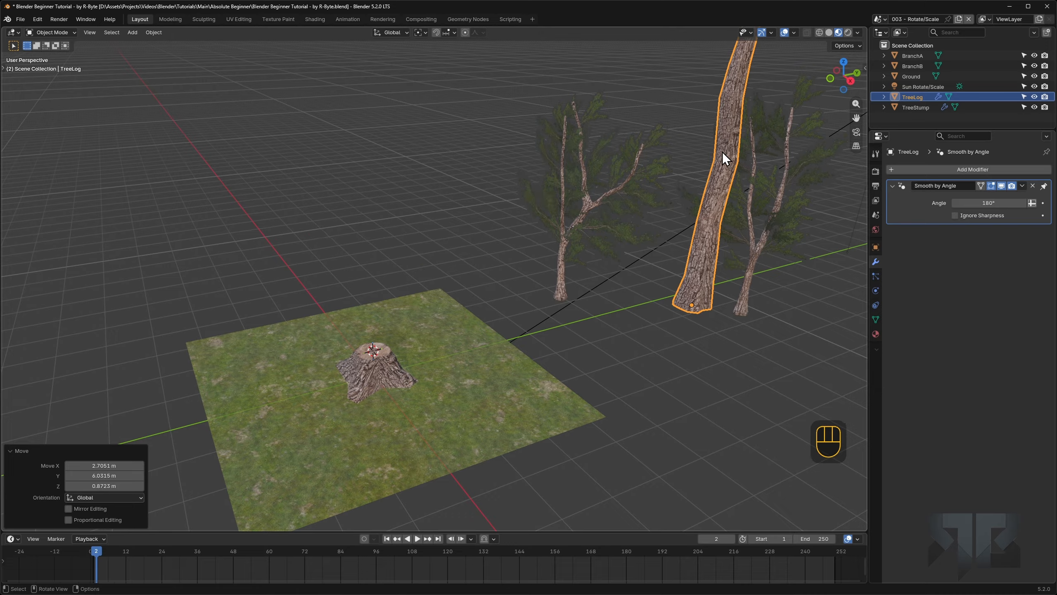
{"action": "key", "text": "shift+s"}
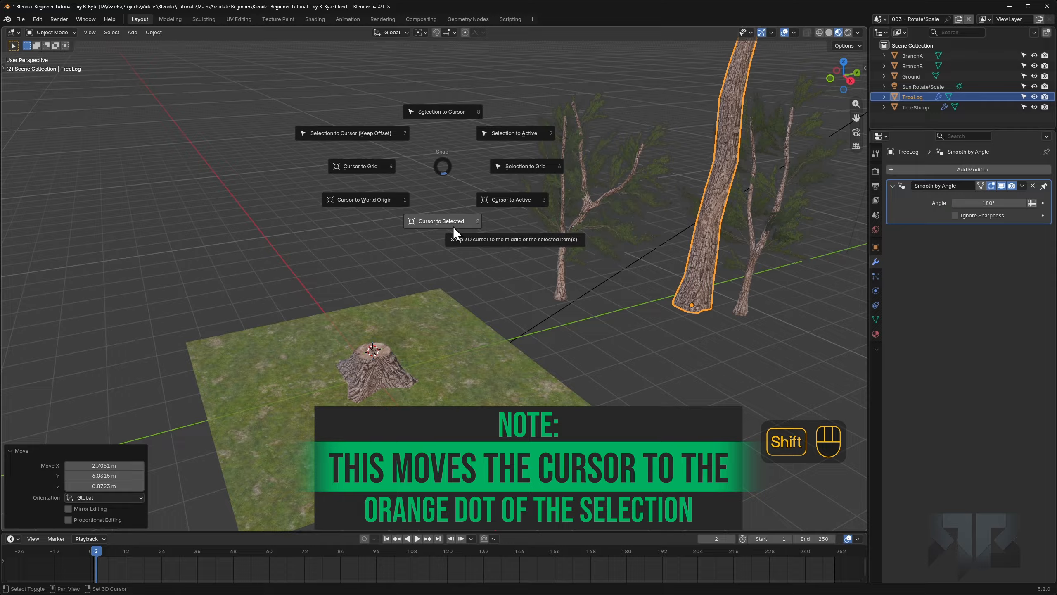
{"action": "left_click", "coordinate": [442, 114]}
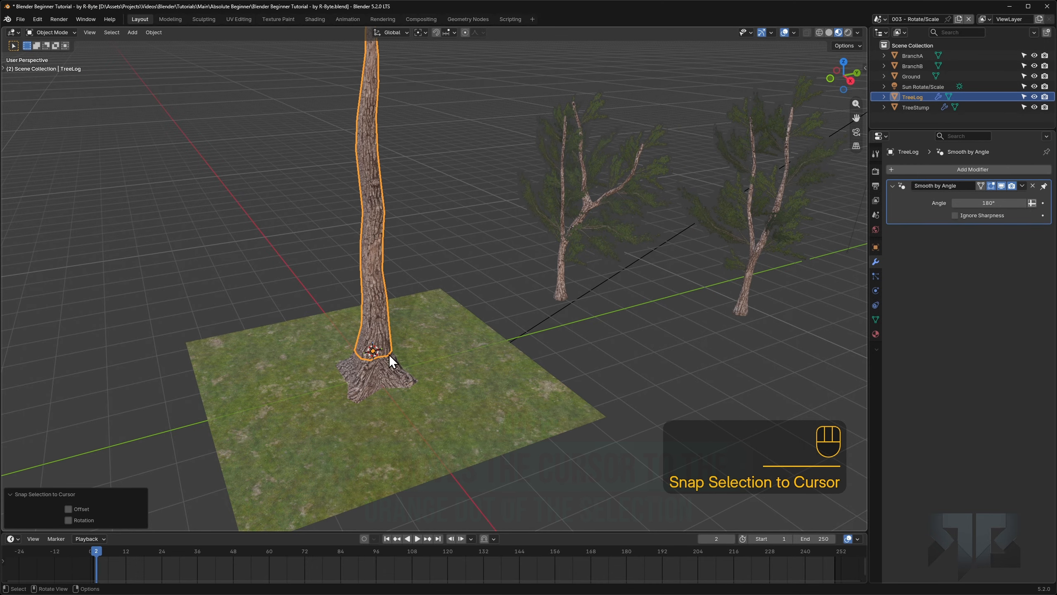
Step: Clear the selection and inspect the snapped tree log's base on the stump up close
{"action": "middle_click_drag", "start_coordinate": [389, 354], "coordinate": [233, 301]}
{"action": "scroll", "coordinate": [233, 301], "scroll_direction": "up", "scroll_amount": 10}
{"action": "key", "text": "a"}
{"action": "key", "text": "a"}
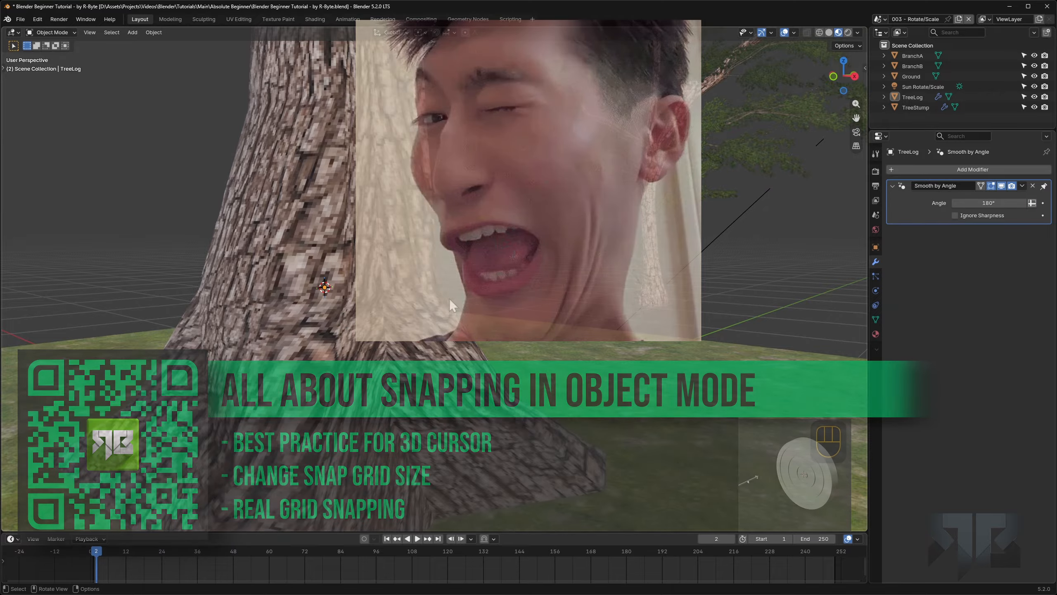
{"action": "key", "text": "a"}
{"action": "key", "text": "a"}
{"action": "scroll", "coordinate": [415, 307], "scroll_direction": "down", "scroll_amount": 5}
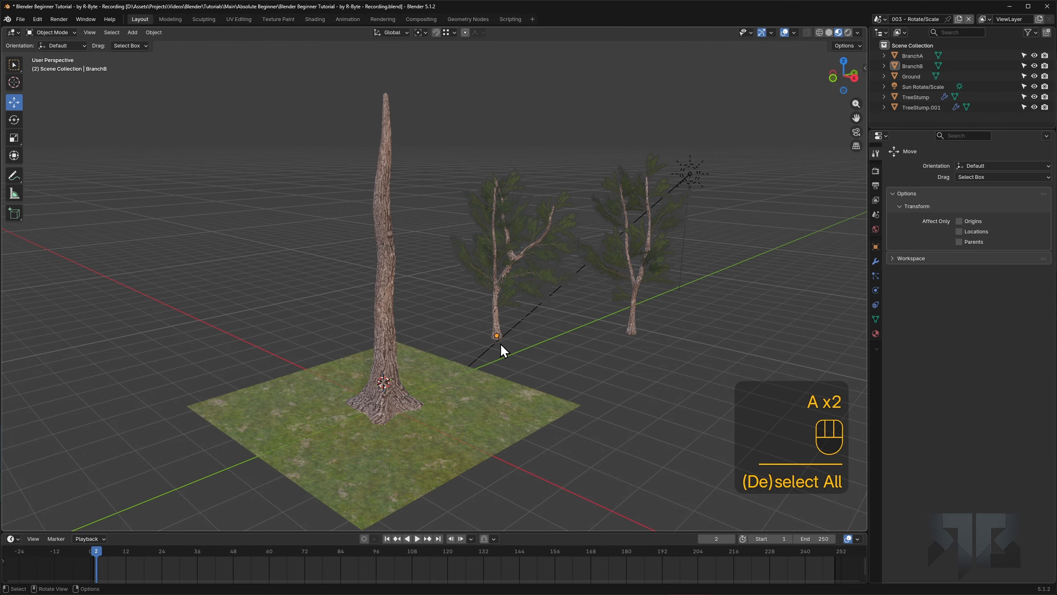
Step: Select BranchB and move it onto the trunk in the right view, about -6 m in Y and 2.74 m in Z
{"action": "left_click", "coordinate": [494, 332]}
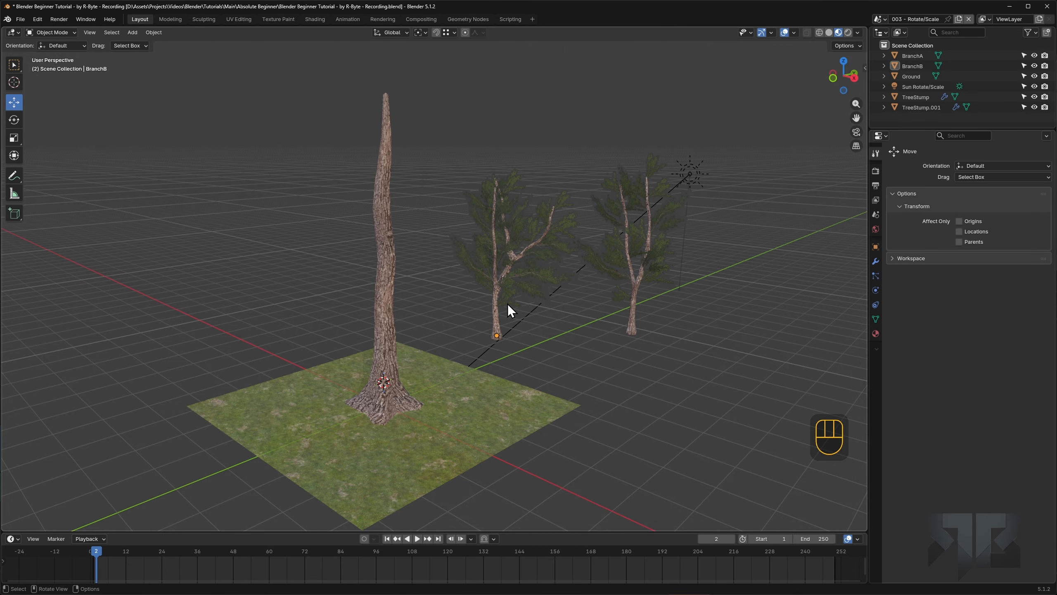
{"action": "left_click", "coordinate": [495, 307]}
{"action": "middle_click_drag", "start_coordinate": [551, 348], "coordinate": [623, 324], "text": "alt"}
{"action": "key", "text": "g"}
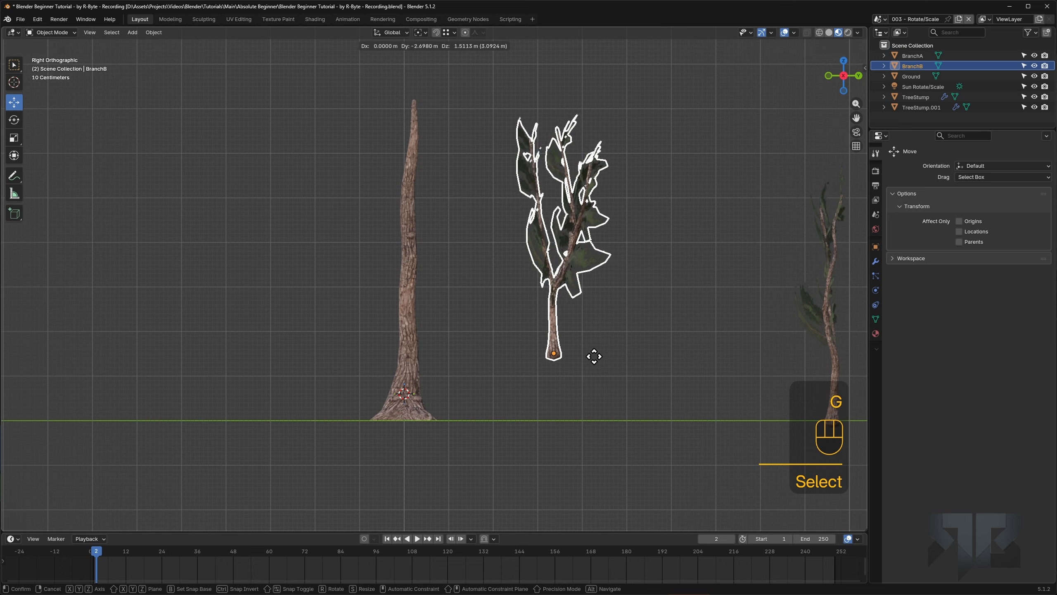
{"action": "left_click", "coordinate": [452, 306]}
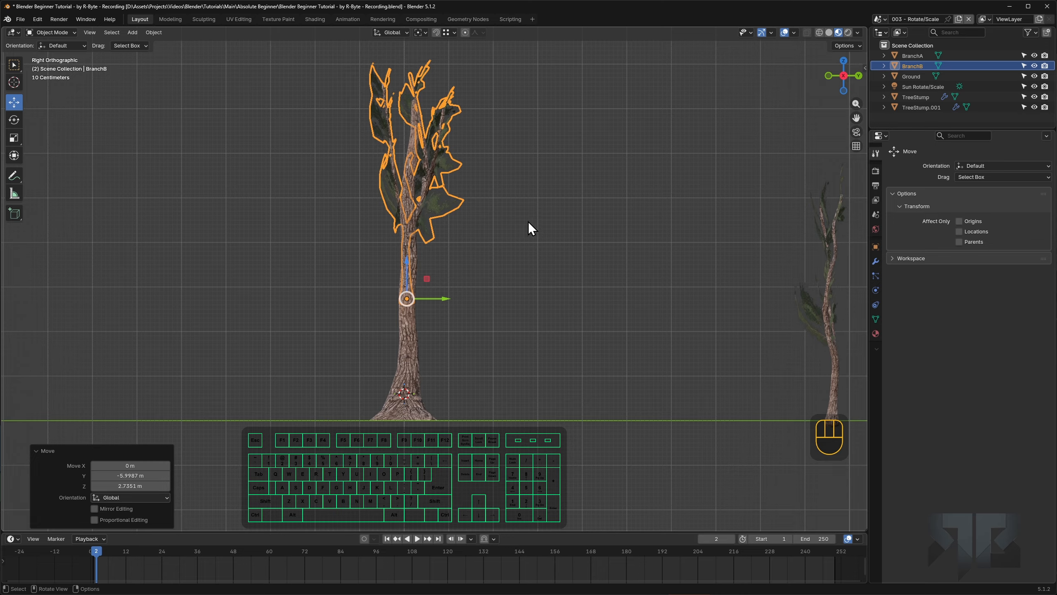
Step: Try rotating BranchB around its base in the right view
{"action": "key", "text": "r"}
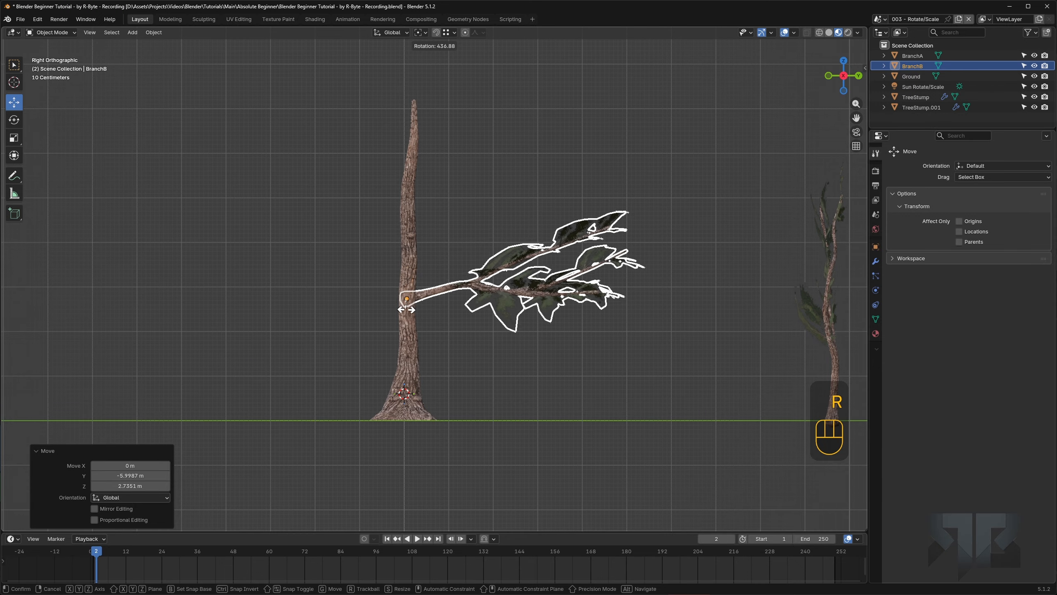
{"action": "right_click", "coordinate": [430, 292]}
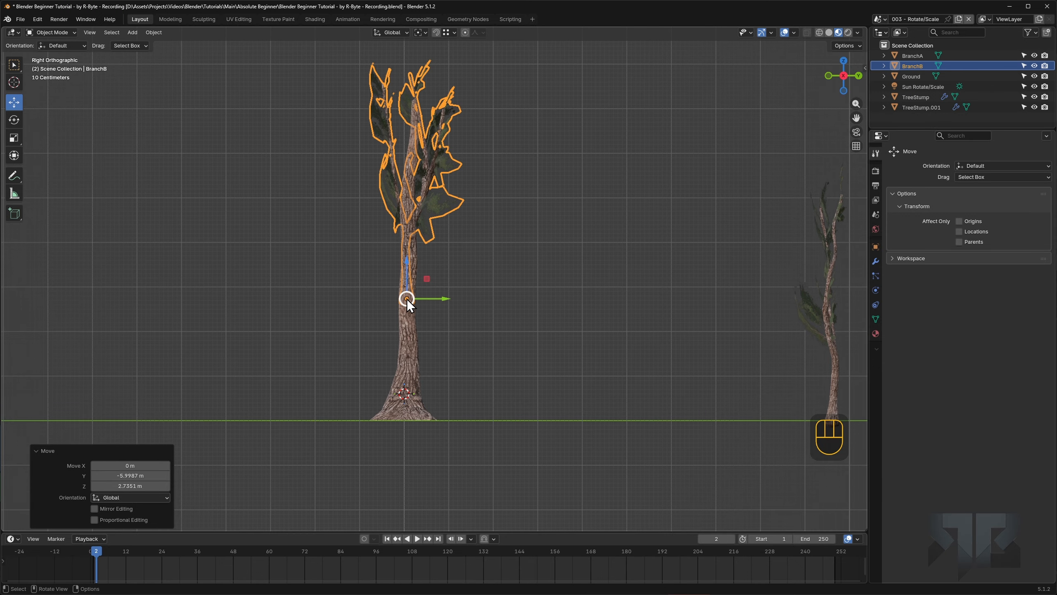
{"action": "key", "text": "r"}
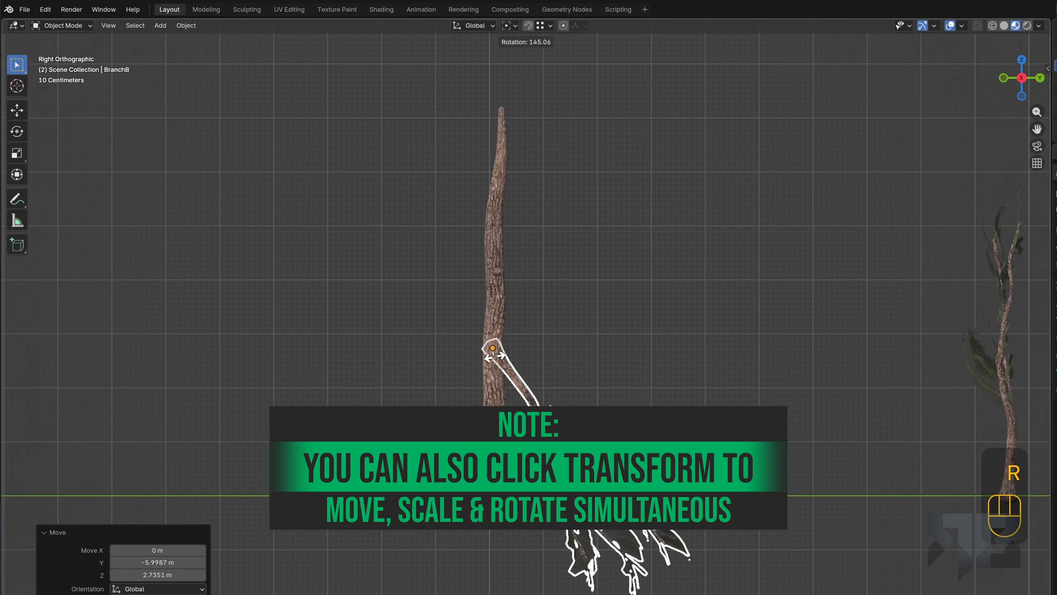
{"action": "right_click", "coordinate": [493, 355]}
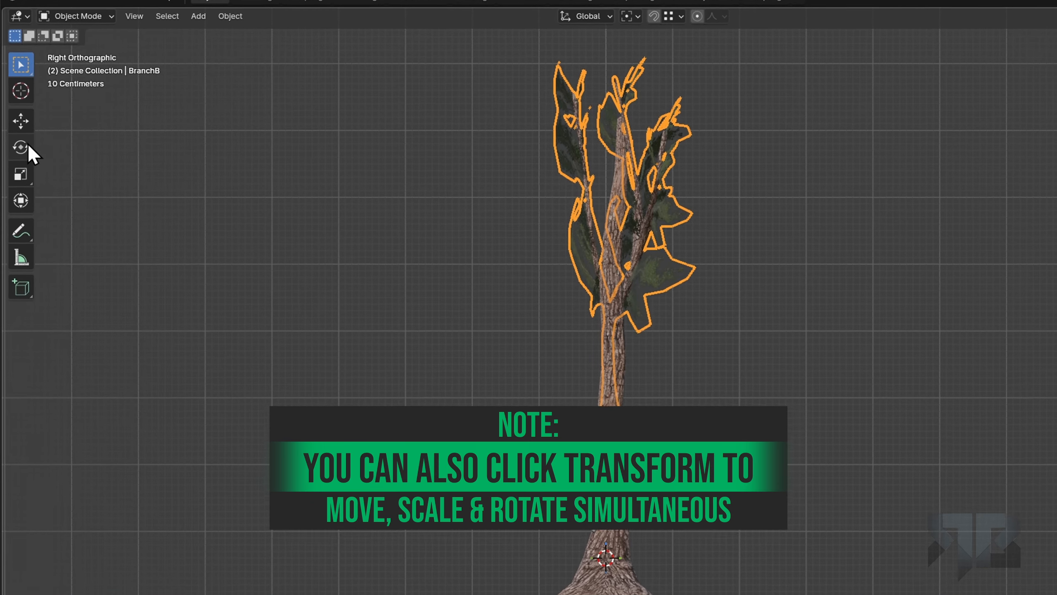
Step: Rotate BranchB -88.7° about the X axis with the Rotate tool, and return to the Select Box tool
{"action": "left_click", "coordinate": [22, 147]}
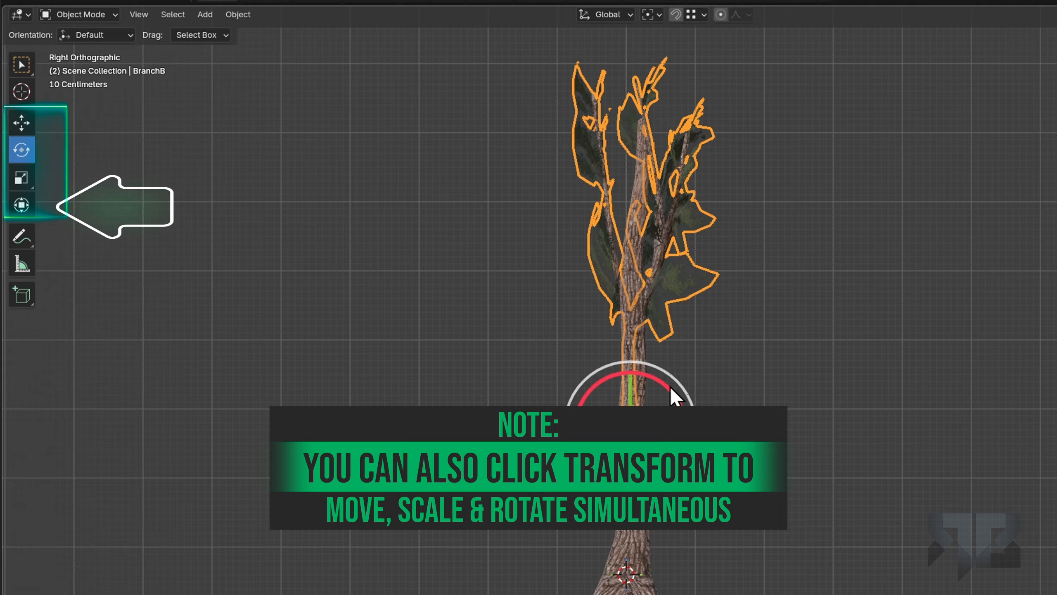
{"action": "left_click_drag", "start_coordinate": [671, 388], "coordinate": [668, 464]}
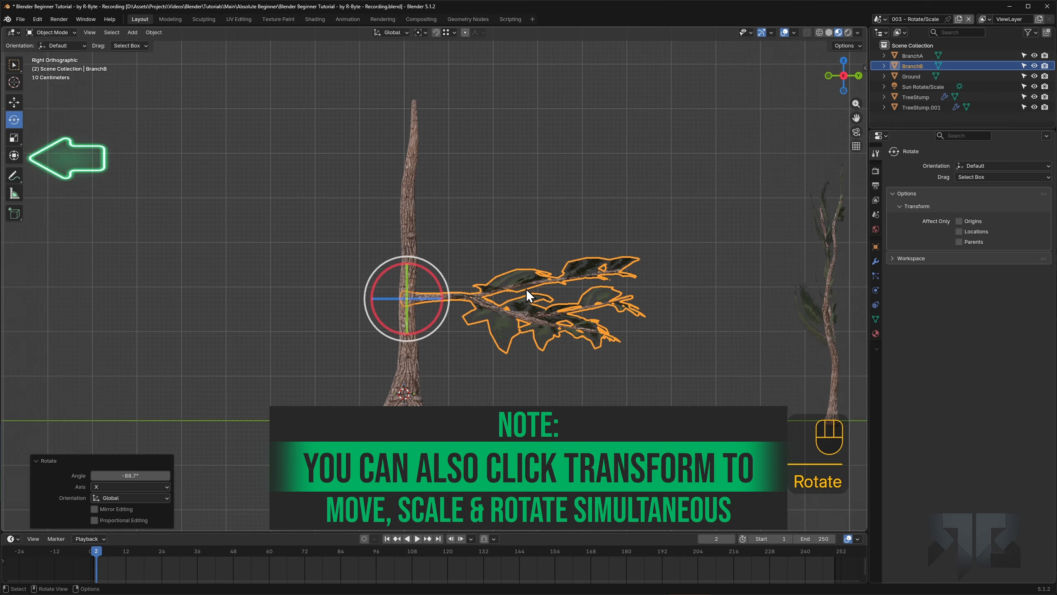
{"action": "left_click", "coordinate": [14, 65]}
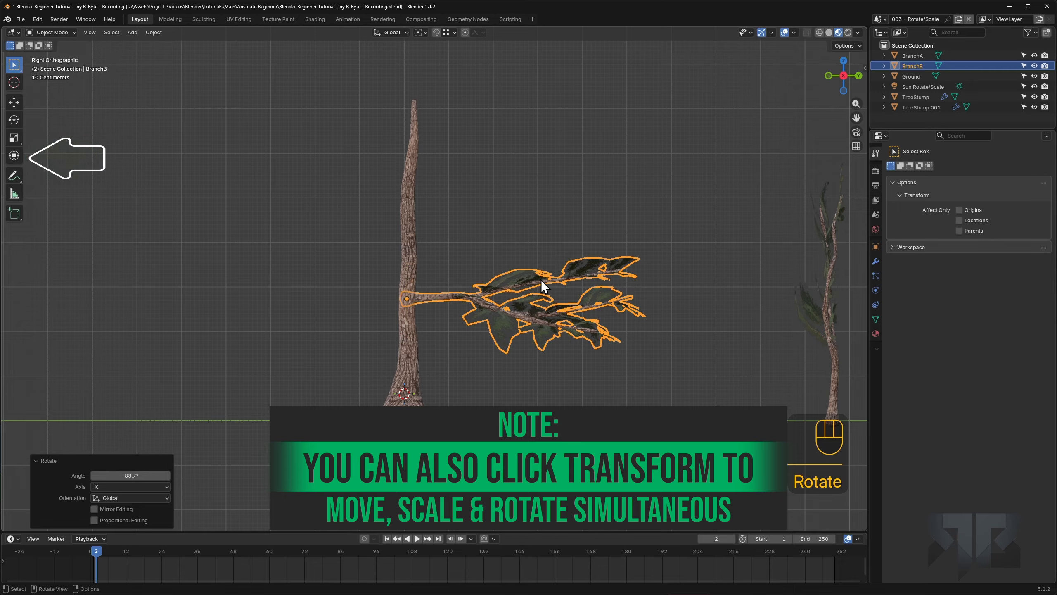
Step: Move BranchB about 1.43 m along X in the front view so its base sits inside the trunk, and inspect the joint
{"action": "scroll", "coordinate": [541, 279], "scroll_direction": "down", "scroll_amount": 2}
{"action": "middle_click_drag", "start_coordinate": [365, 283], "coordinate": [438, 281], "text": "alt"}
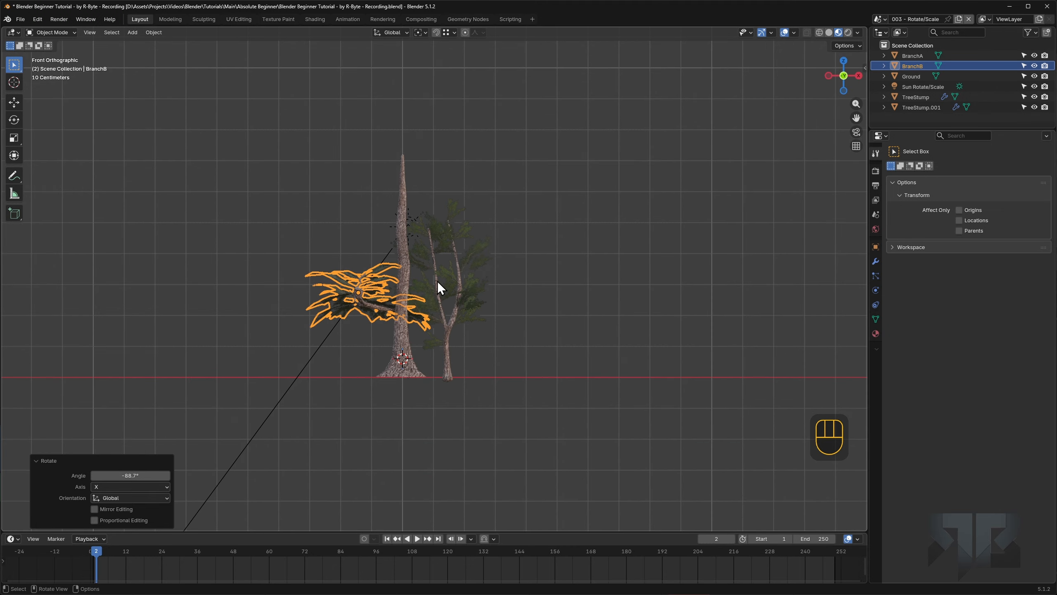
{"action": "scroll", "coordinate": [438, 281], "scroll_direction": "up", "scroll_amount": 7}
{"action": "key", "text": "g"}
{"action": "key", "text": "y"}
{"action": "key", "text": "x"}
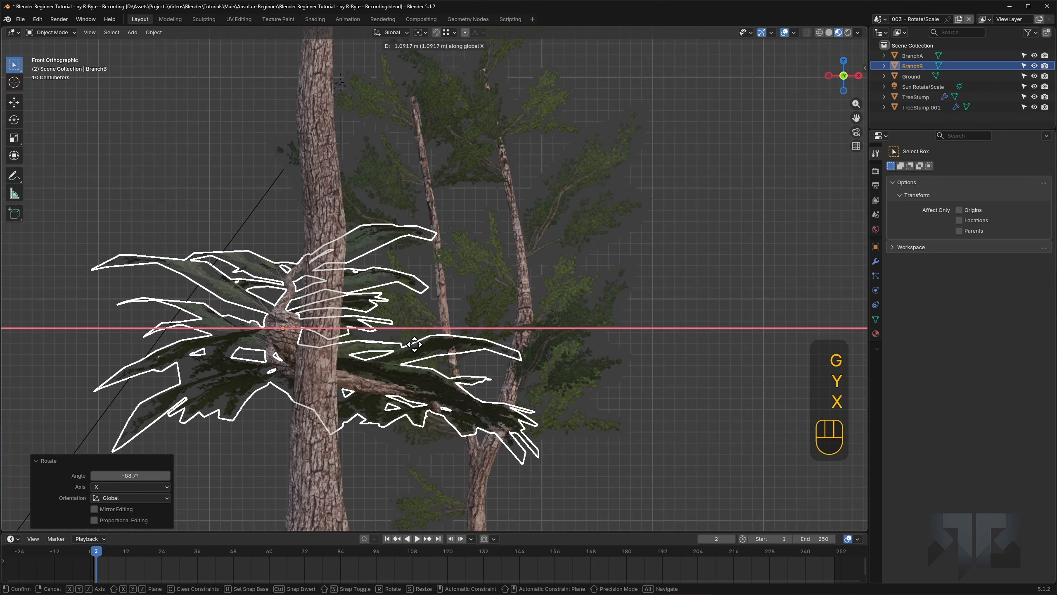
{"action": "left_click", "coordinate": [450, 344]}
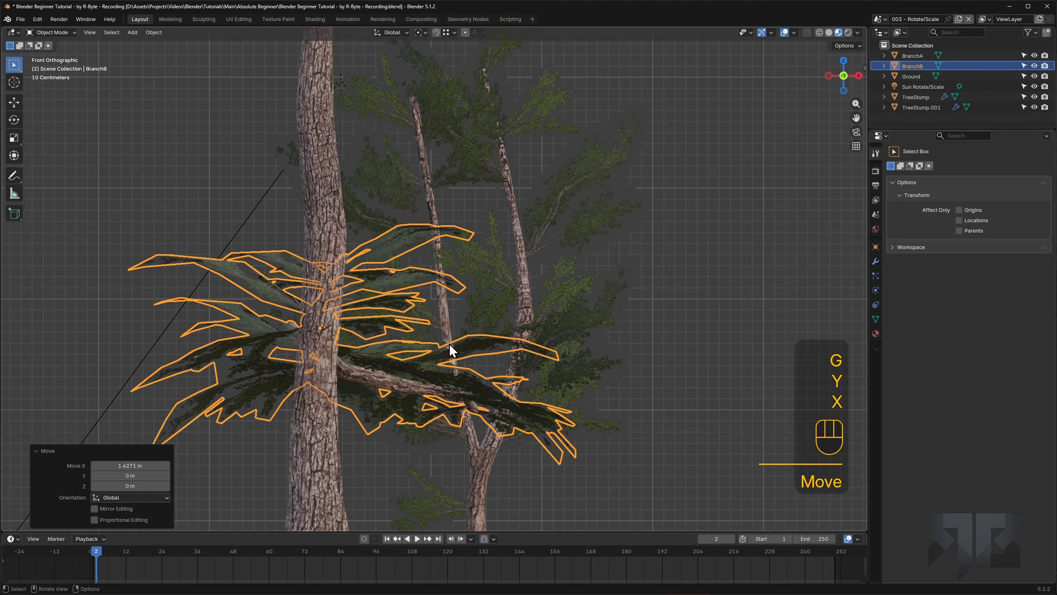
{"action": "middle_click_drag", "start_coordinate": [450, 344], "coordinate": [393, 332]}
{"action": "scroll", "coordinate": [392, 333], "scroll_direction": "up", "scroll_amount": 4}
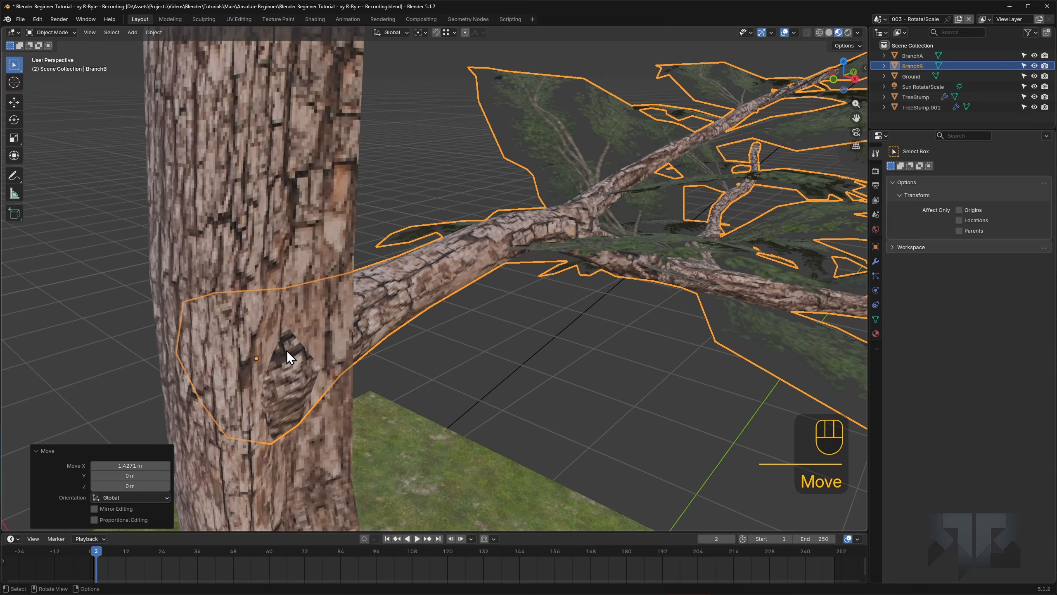
{"action": "middle_click_drag", "start_coordinate": [287, 350], "coordinate": [257, 338]}
{"action": "scroll", "coordinate": [556, 373], "scroll_direction": "down", "scroll_amount": 6}
Step: Select BranchA and move it onto the upper trunk in the right view, about -9.53 m in Y and 4.79 m in Z
{"action": "middle_click_drag", "start_coordinate": [531, 365], "coordinate": [440, 323]}
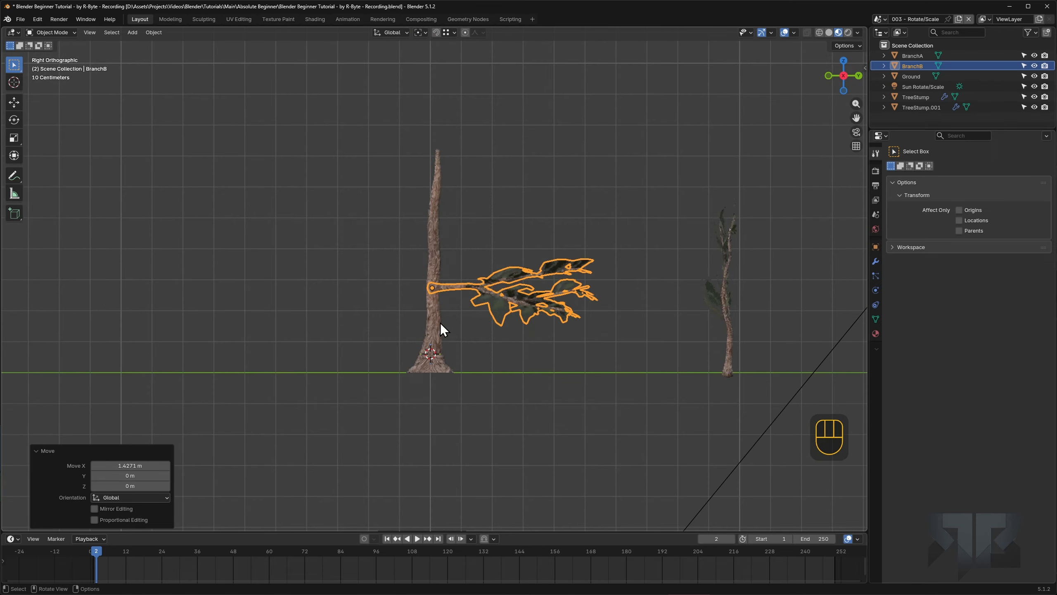
{"action": "left_click", "coordinate": [731, 348]}
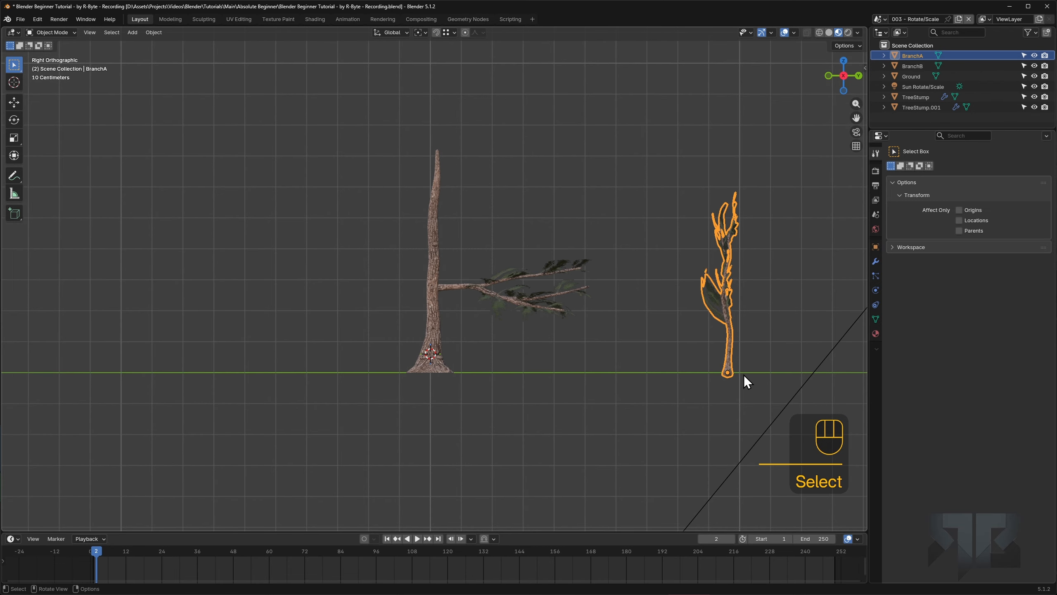
{"action": "key", "text": "g"}
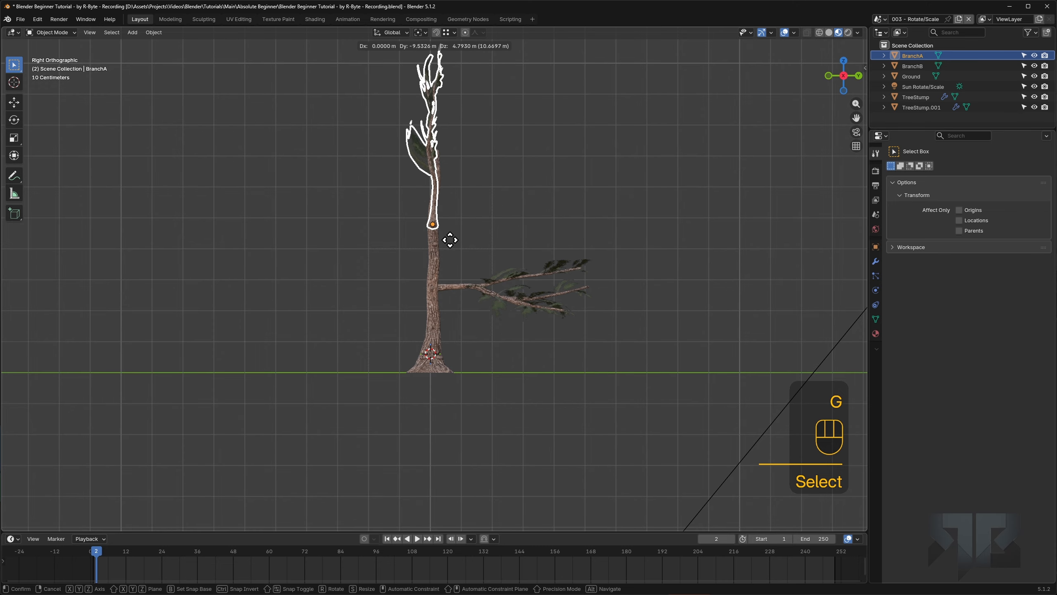
{"action": "left_click", "coordinate": [450, 240]}
Step: Rotate BranchA 87.7° around its base in the right view so it extends sideways from the trunk
{"action": "scroll", "coordinate": [469, 207], "scroll_direction": "up", "scroll_amount": 2}
{"action": "middle_click_drag", "start_coordinate": [469, 208], "coordinate": [437, 283], "text": "shift"}
{"action": "key", "text": "r"}
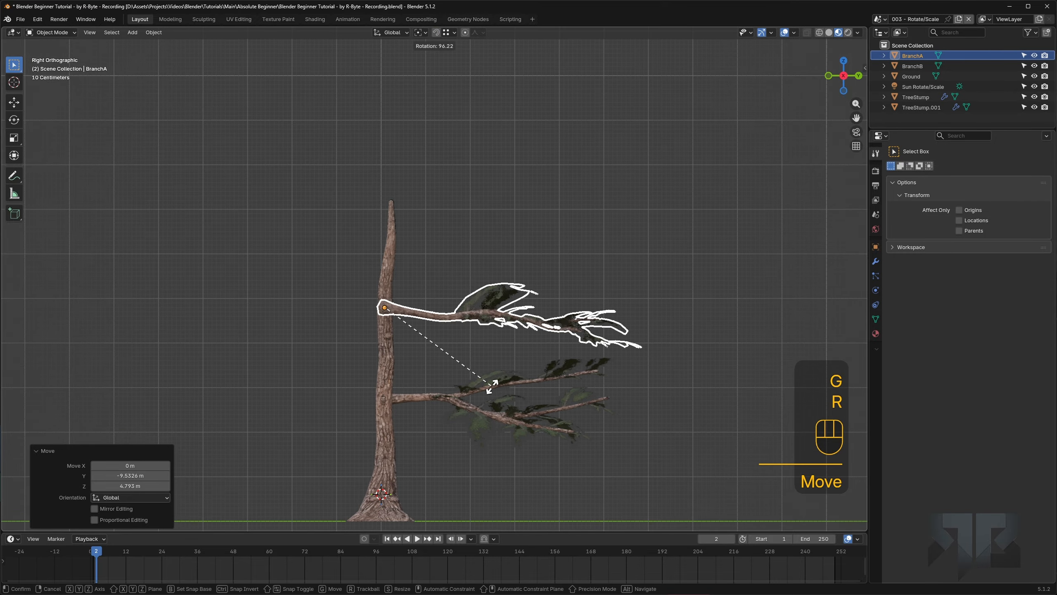
{"action": "left_click", "coordinate": [483, 375]}
Step: Tilt BranchA's tip upward by rotating it another -14.3° in the right view
{"action": "scroll", "coordinate": [457, 293], "scroll_direction": "up", "scroll_amount": 2}
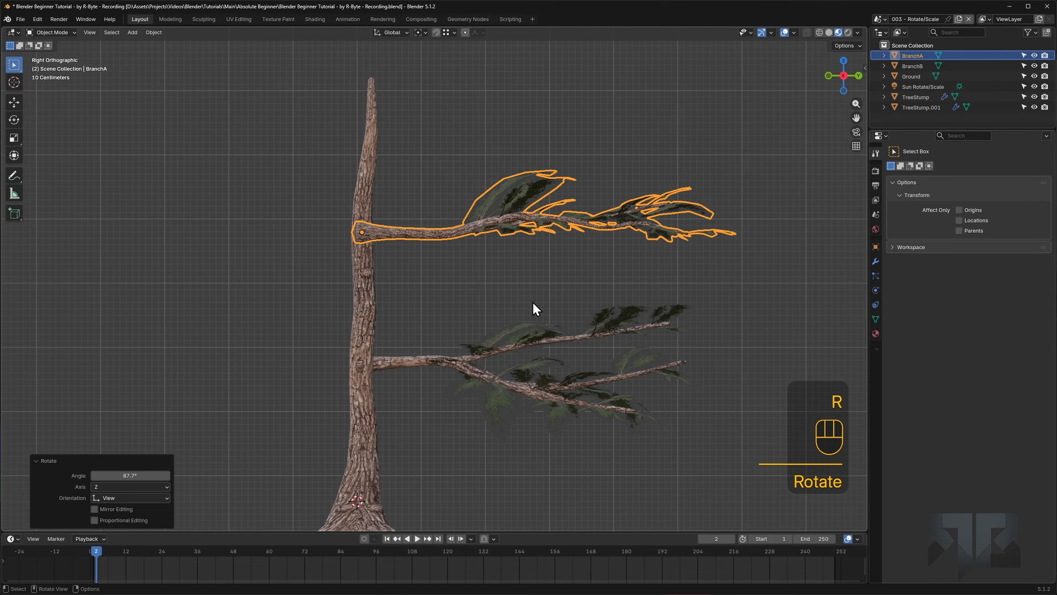
{"action": "middle_click_drag", "start_coordinate": [517, 251], "coordinate": [503, 283], "text": "shift"}
{"action": "key", "text": "r"}
{"action": "key", "text": "r"}
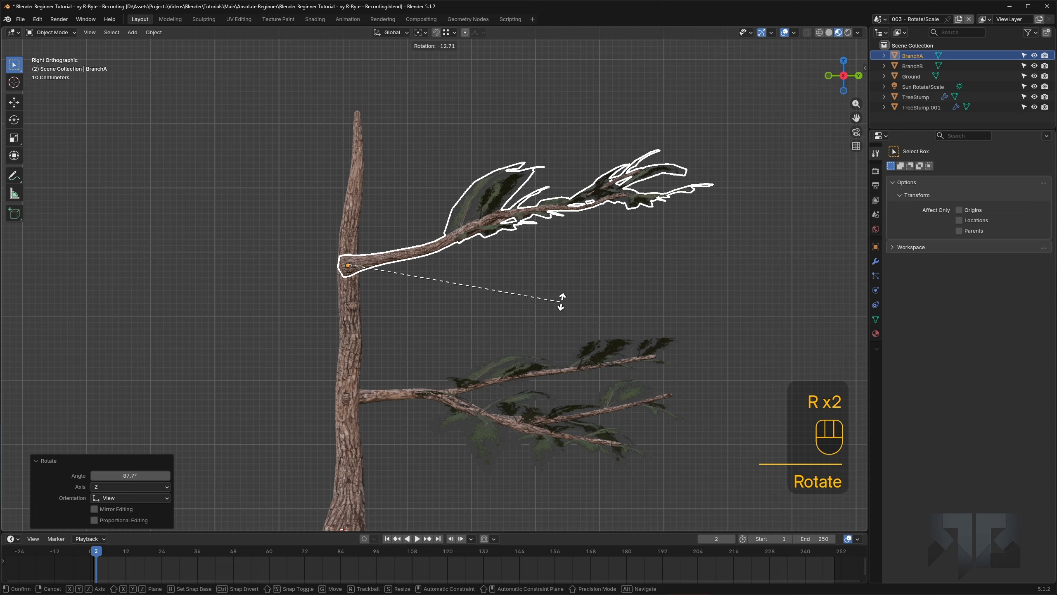
{"action": "left_click", "coordinate": [560, 300]}
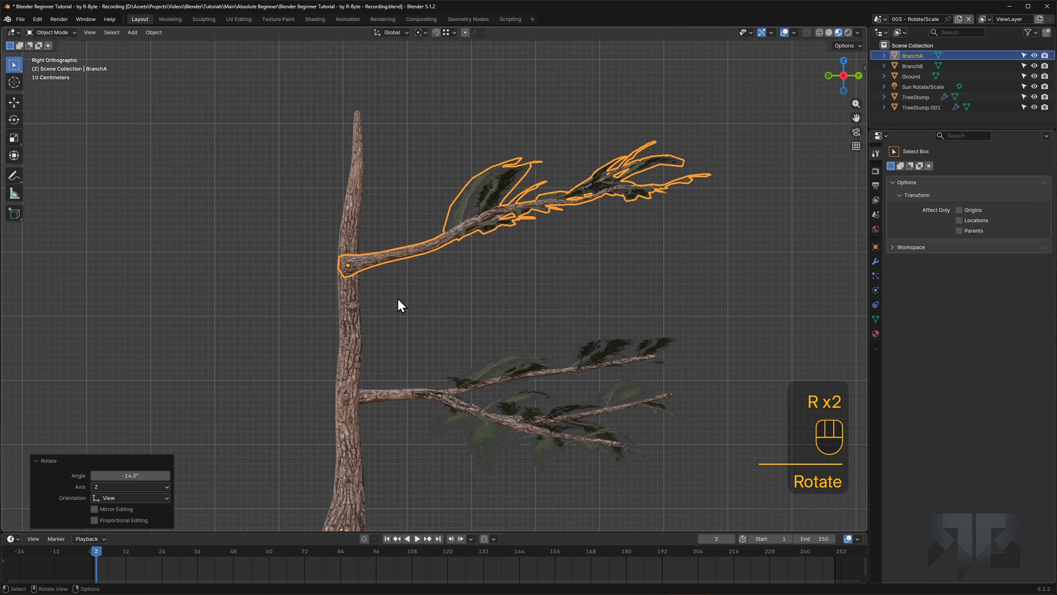
Step: Move BranchA about -1.49 m along X in the front view to centre its base on the trunk
{"action": "middle_click_drag", "start_coordinate": [398, 298], "coordinate": [523, 302], "text": "alt"}
{"action": "scroll", "coordinate": [523, 302], "scroll_direction": "up", "scroll_amount": 5}
{"action": "key", "text": "g"}
{"action": "key", "text": "y"}
{"action": "key", "text": "x"}
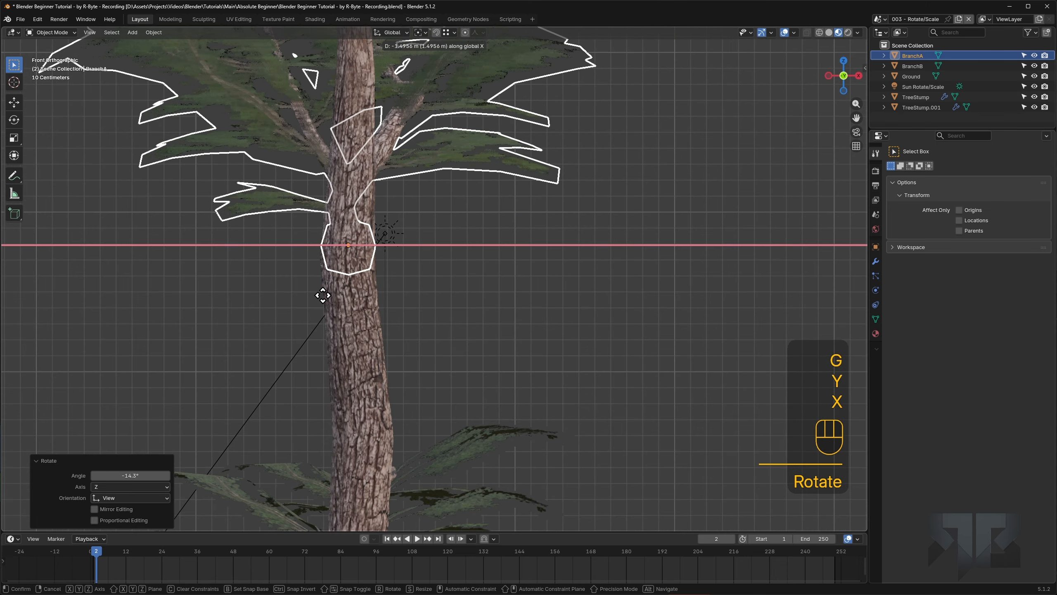
{"action": "left_click", "coordinate": [331, 204]}
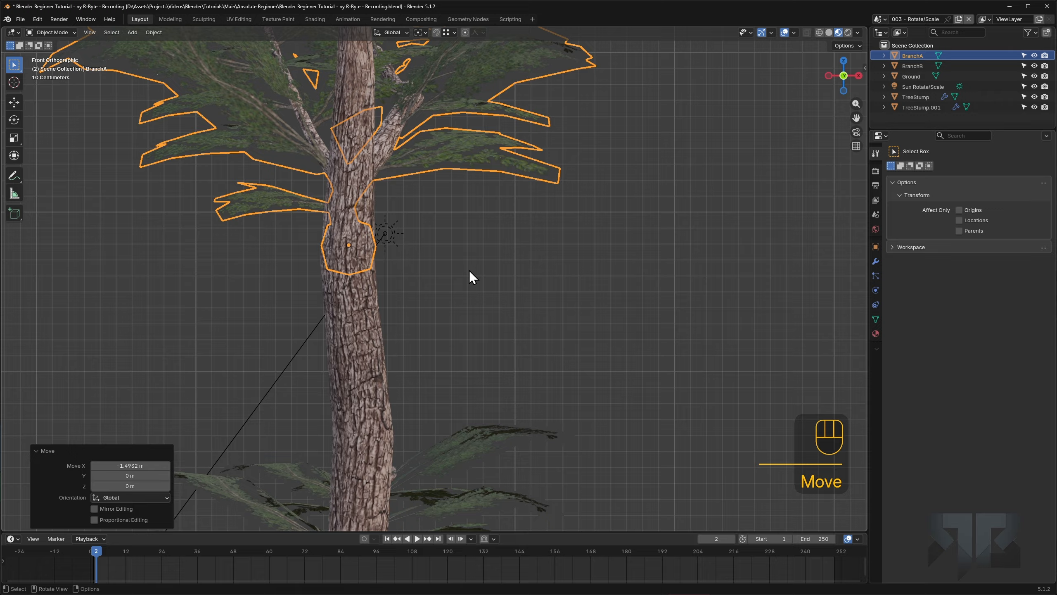
Step: Clear the selection and look over the tree with both branches attached in perspective
{"action": "middle_click_drag", "start_coordinate": [470, 275], "coordinate": [469, 218]}
{"action": "scroll", "coordinate": [418, 288], "scroll_direction": "down", "scroll_amount": 5}
{"action": "key", "text": "a"}
{"action": "key", "text": "a"}
{"action": "scroll", "coordinate": [469, 218], "scroll_direction": "up", "scroll_amount": 2}
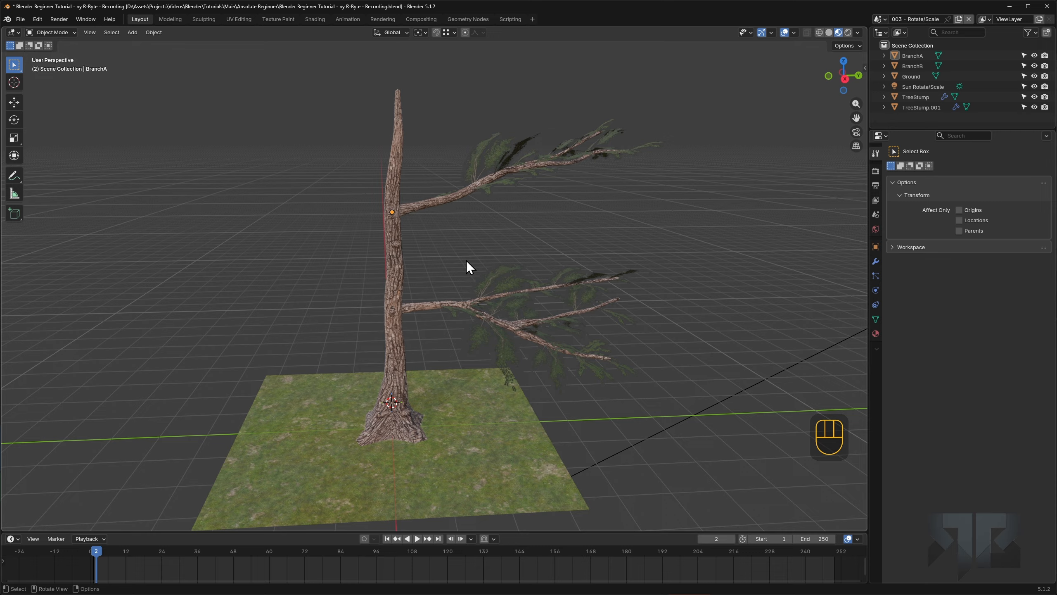
Step: Select BranchA and duplicate it, leaving the copy at the original's position and rotation
{"action": "left_click", "coordinate": [460, 199]}
{"action": "key", "text": "g"}
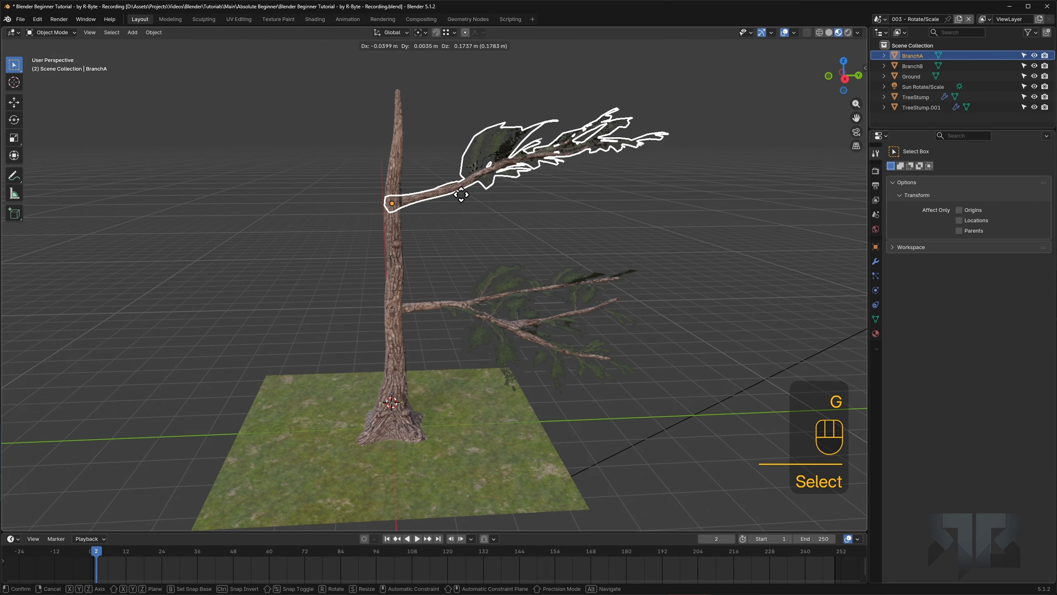
{"action": "right_click", "coordinate": [536, 171]}
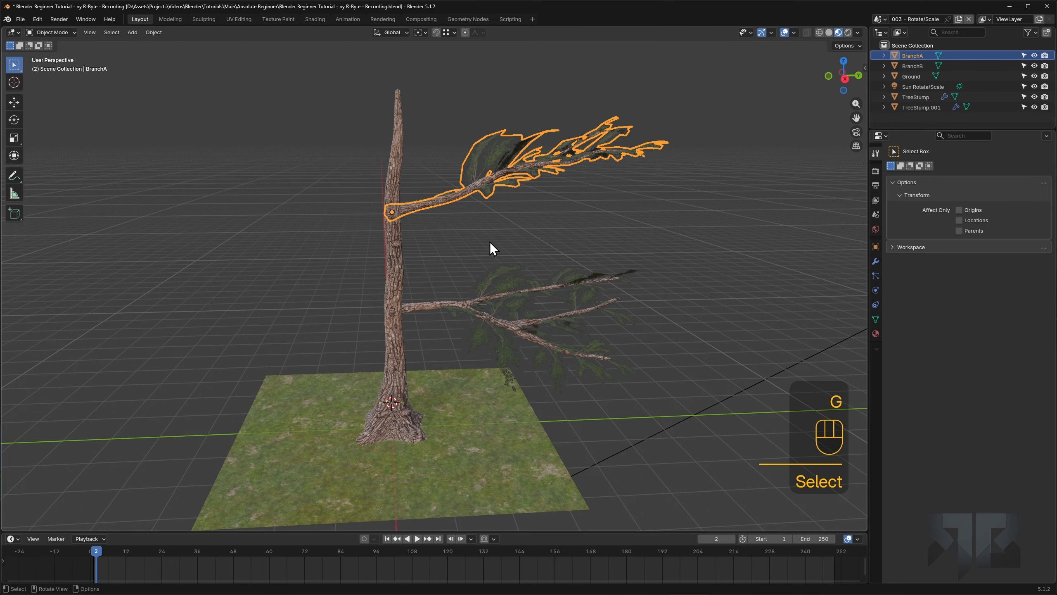
{"action": "key", "text": "d"}
{"action": "key", "text": "d"}
{"action": "key", "text": "d"}
{"action": "key", "text": "d"}
{"action": "key", "text": "d"}
{"action": "key", "text": "d"}
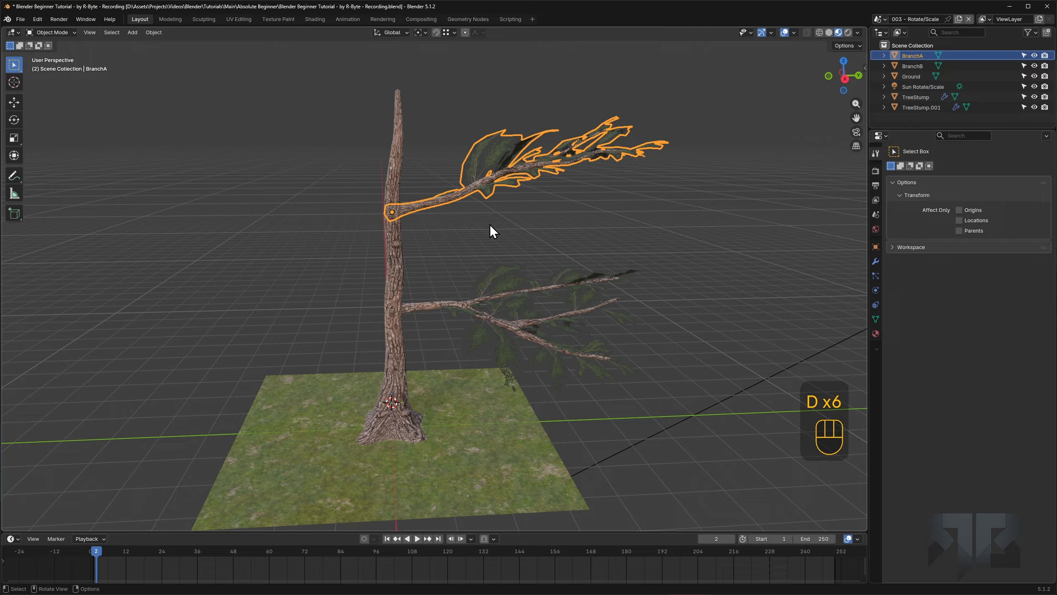
{"action": "key", "text": "shift+d"}
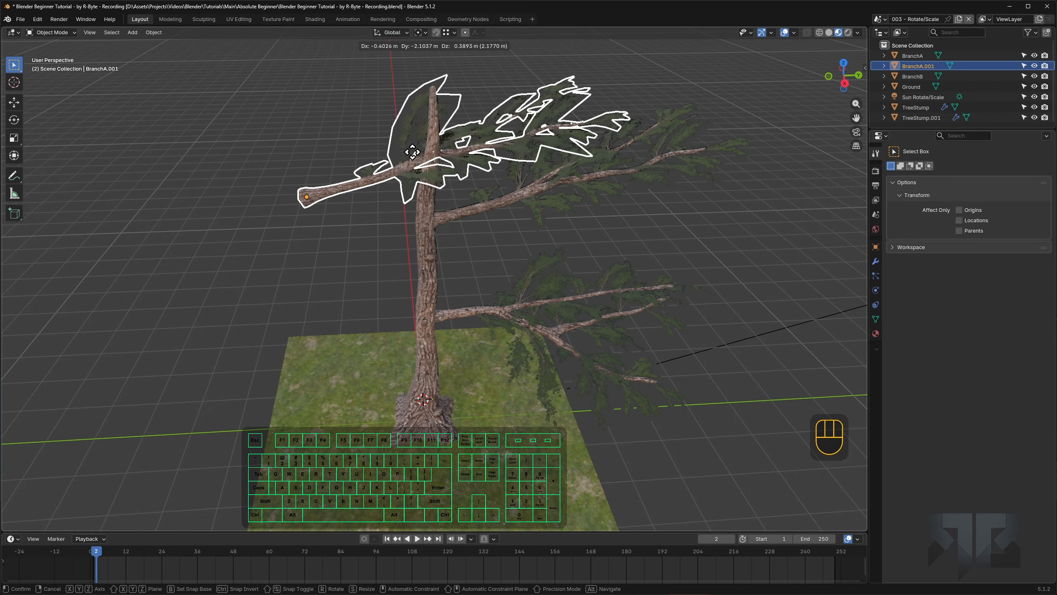
{"action": "key", "text": "r"}
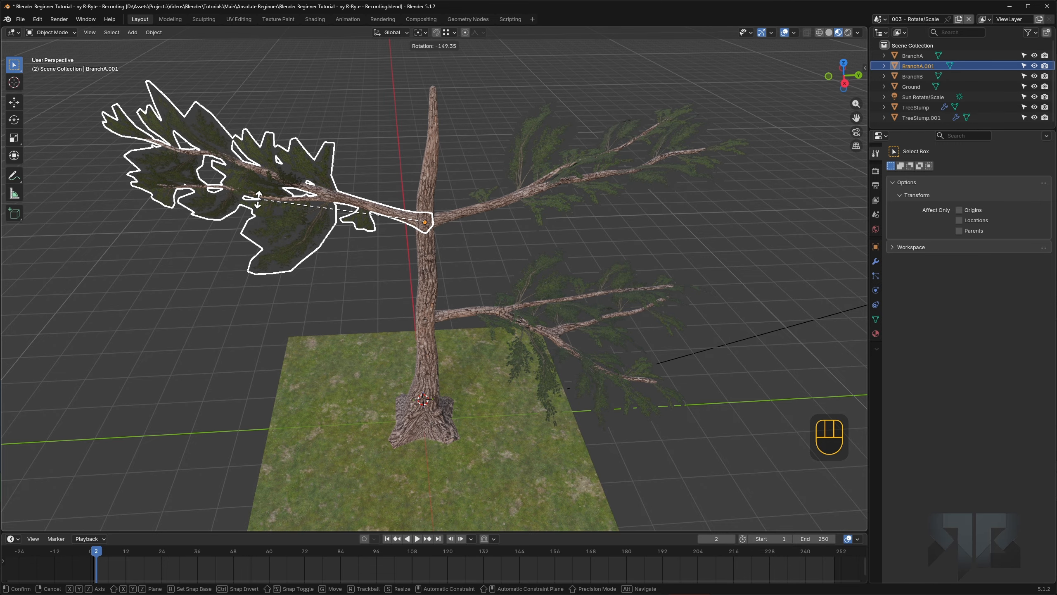
{"action": "right_click", "coordinate": [258, 200]}
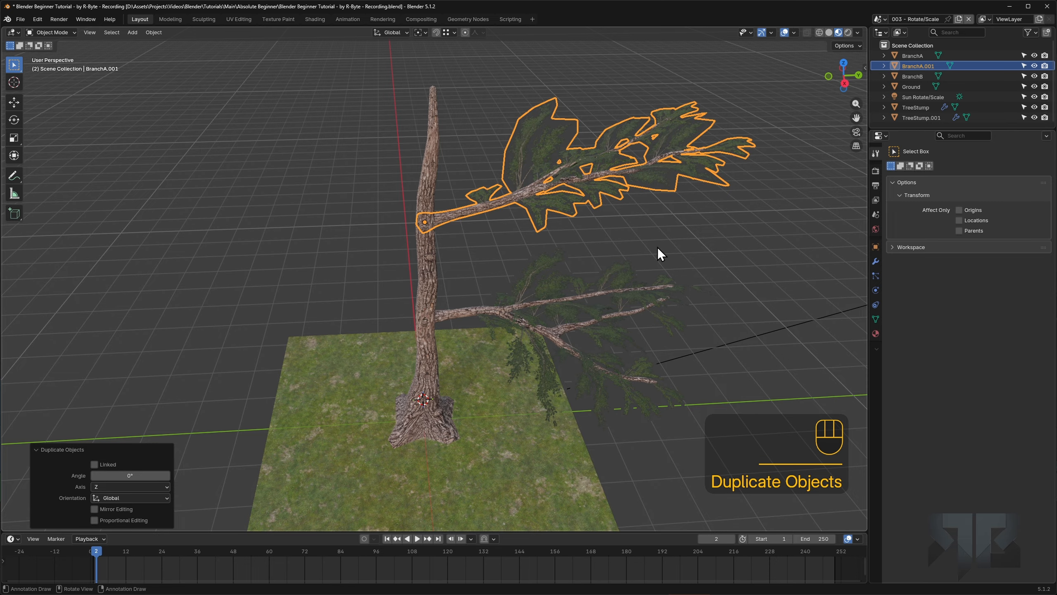
{"action": "key", "text": "g"}
{"action": "right_click", "coordinate": [592, 204]}
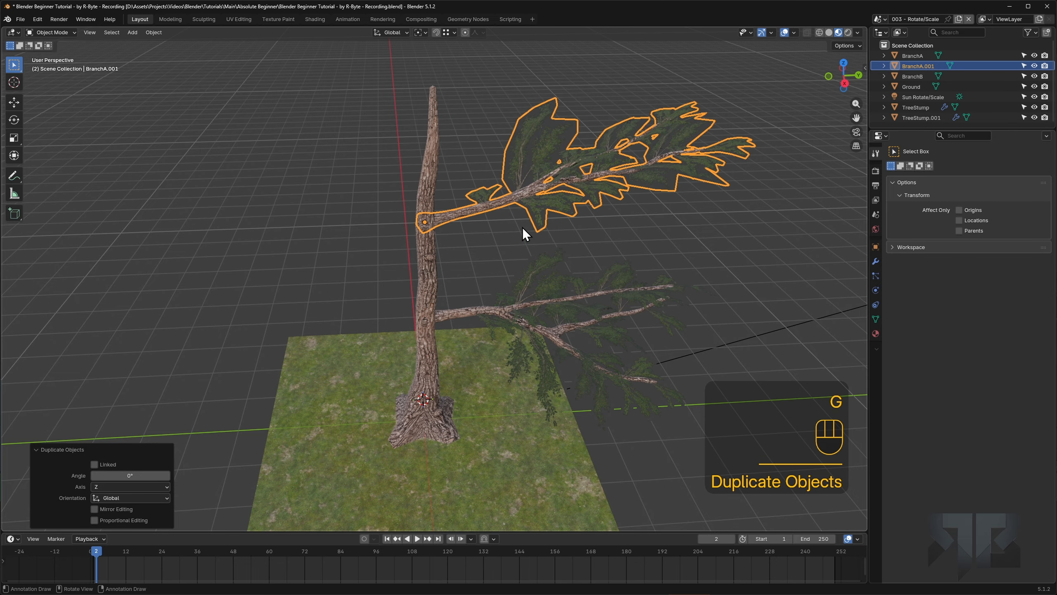
{"action": "key", "text": "g"}
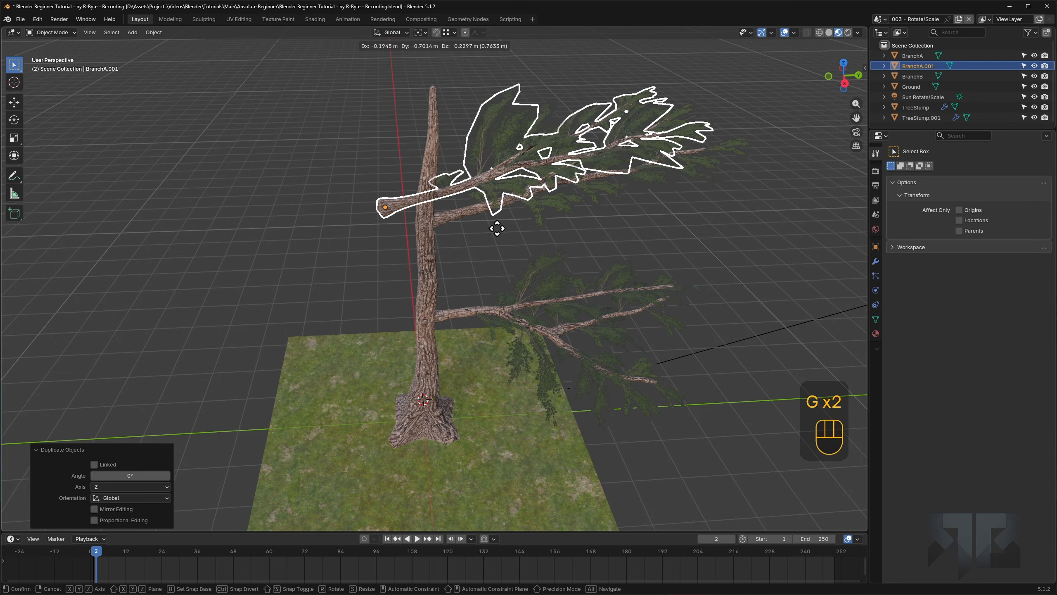
{"action": "right_click", "coordinate": [498, 234]}
Step: Rotate the duplicated branch around its base in the top view so it points away from the other two branches
{"action": "middle_click_drag", "start_coordinate": [497, 234], "coordinate": [498, 201]}
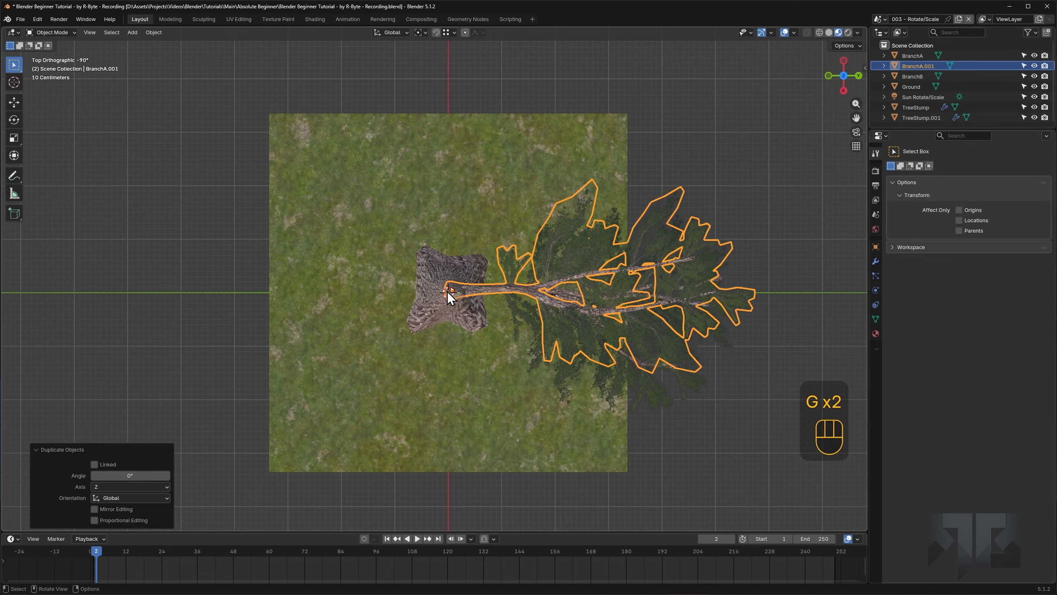
{"action": "scroll", "coordinate": [449, 296], "scroll_direction": "up", "scroll_amount": 3}
{"action": "key", "text": "r"}
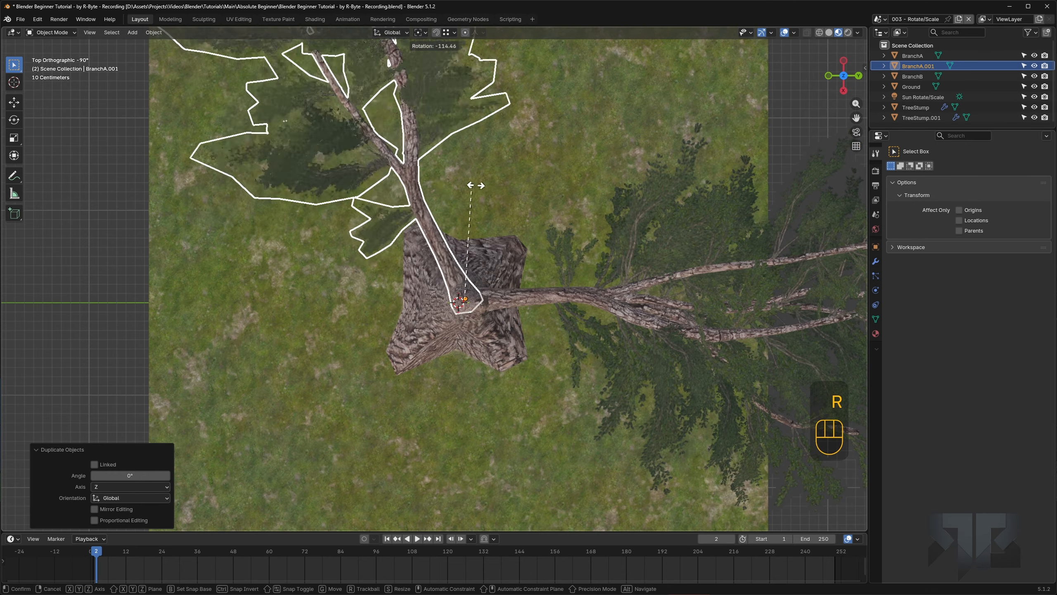
{"action": "left_click", "coordinate": [465, 248]}
Step: Lower the duplicated branch on the trunk in the right view, about -0.81 m along Z
{"action": "middle_click_drag", "start_coordinate": [465, 248], "coordinate": [500, 172], "text": "alt"}
{"action": "key", "text": "g"}
{"action": "key", "text": "z"}
{"action": "left_click", "coordinate": [499, 233]}
{"action": "scroll", "coordinate": [525, 156], "scroll_direction": "down", "scroll_amount": 3}
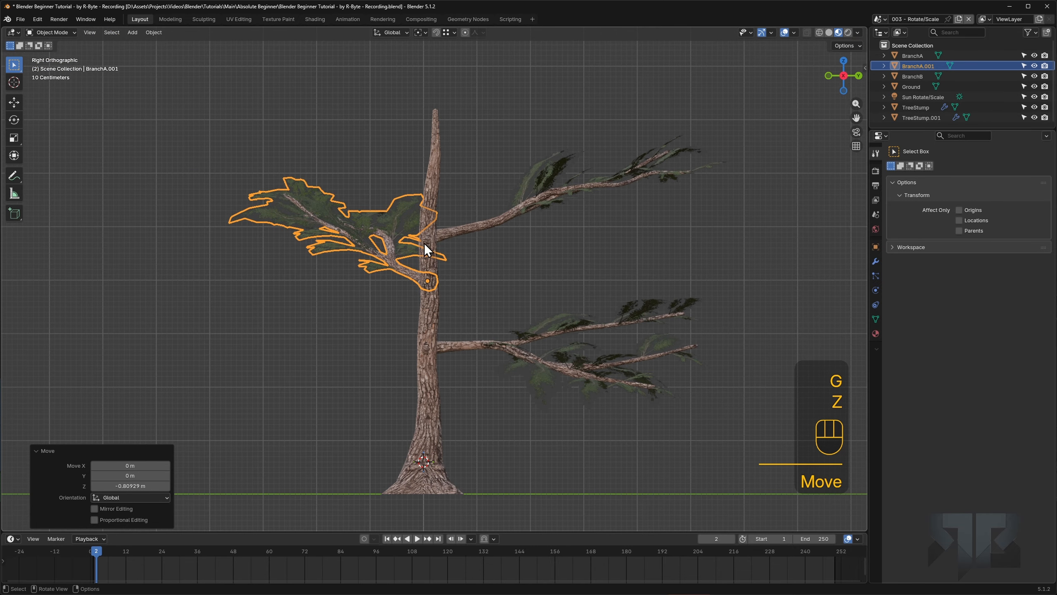
Step: Select BranchA, scale it up by 2.095, and scale it back down to slightly smaller than its original size
{"action": "left_click", "coordinate": [508, 213]}
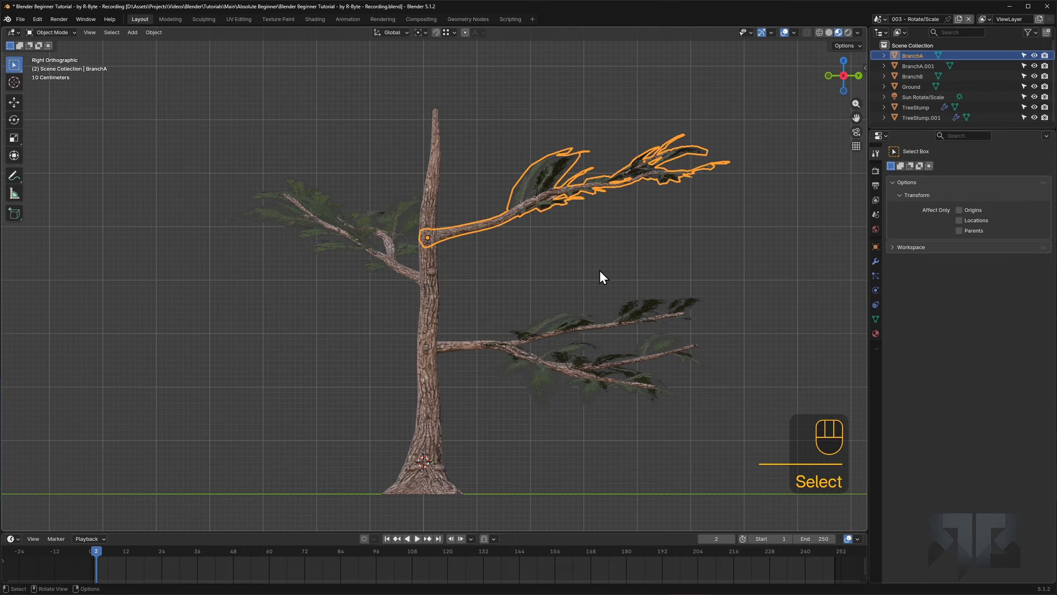
{"action": "key", "text": "s"}
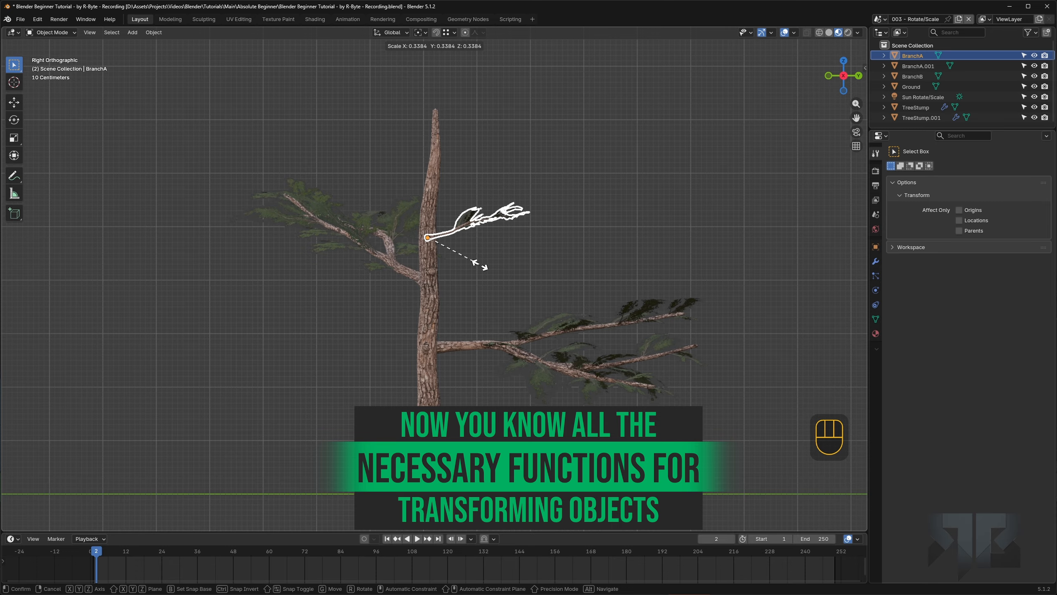
{"action": "left_click", "coordinate": [572, 265]}
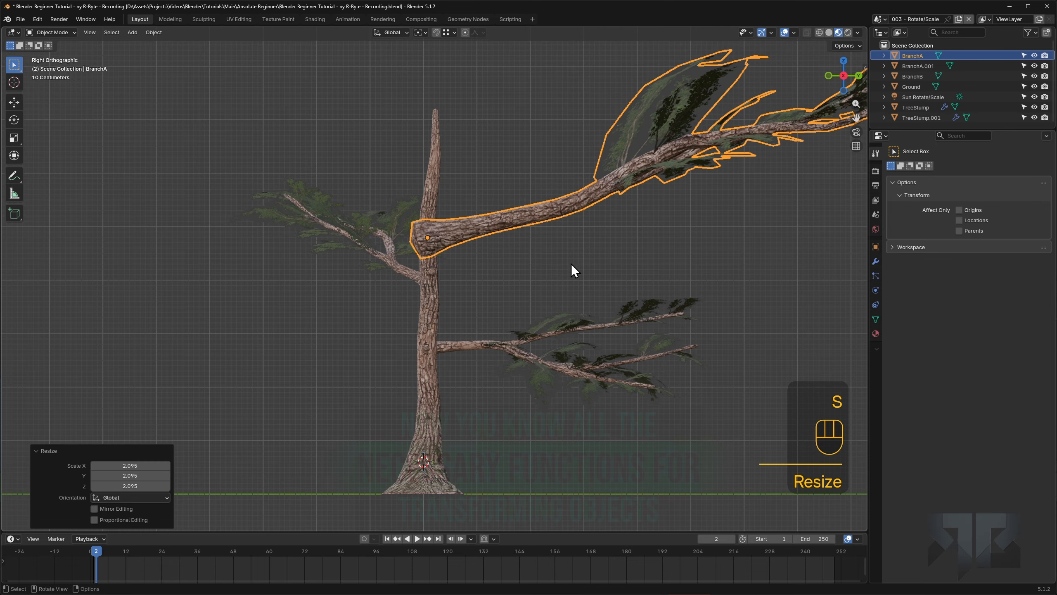
{"action": "key", "text": "s"}
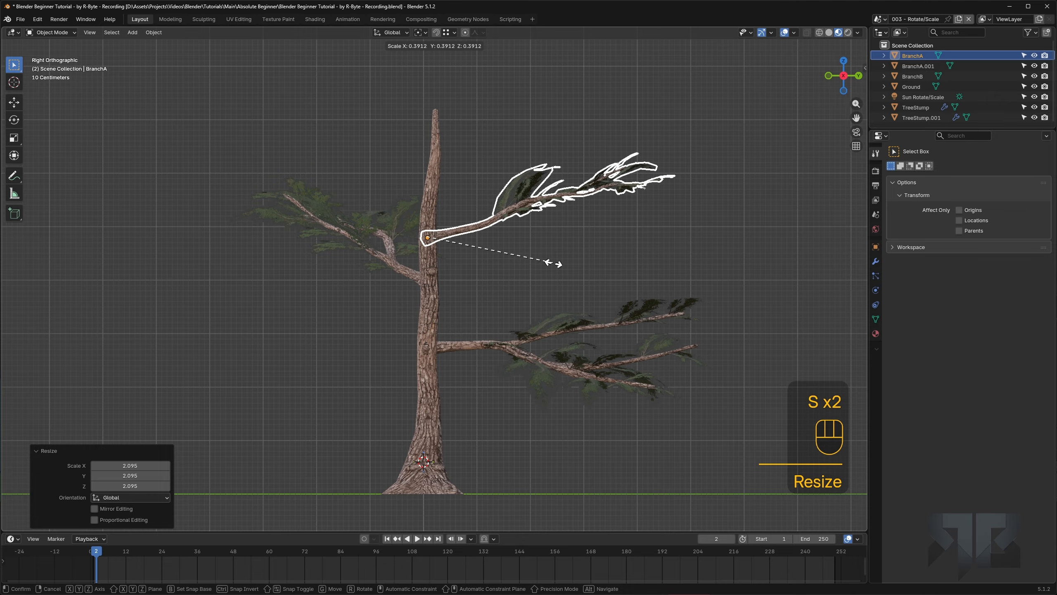
{"action": "left_click", "coordinate": [389, 278]}
Step: Select the duplicated branch BranchA.001 and scale it uniformly by 0.8
{"action": "left_click", "coordinate": [400, 276]}
{"action": "key", "text": "s"}
{"action": "left_click", "coordinate": [493, 289]}
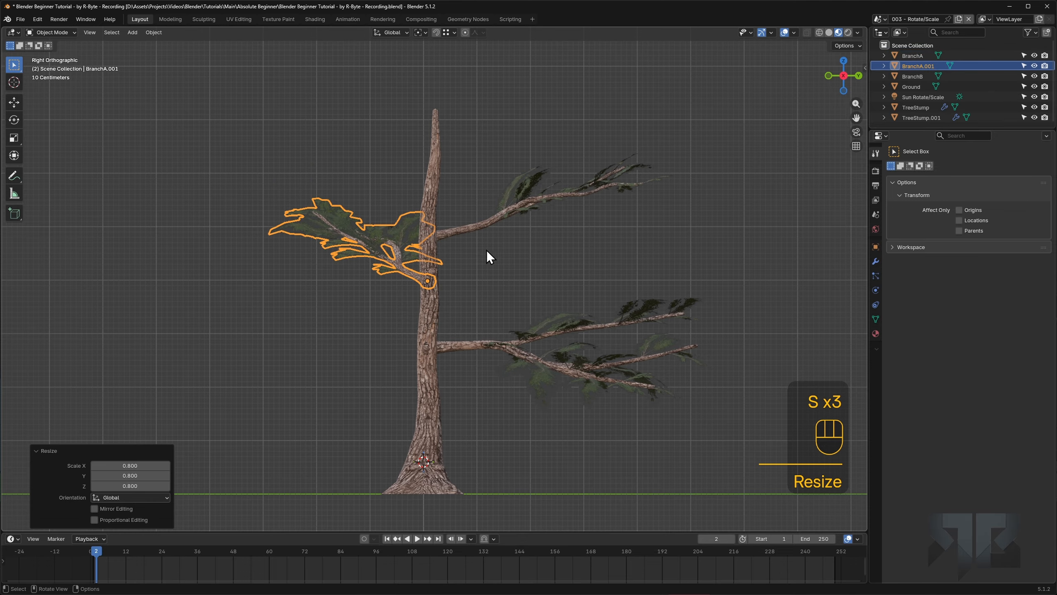
Step: Duplicate BranchA.001 in place and rotate the copy about -101° around its base in the top view
{"action": "middle_click_drag", "start_coordinate": [452, 263], "coordinate": [436, 230], "text": "alt"}
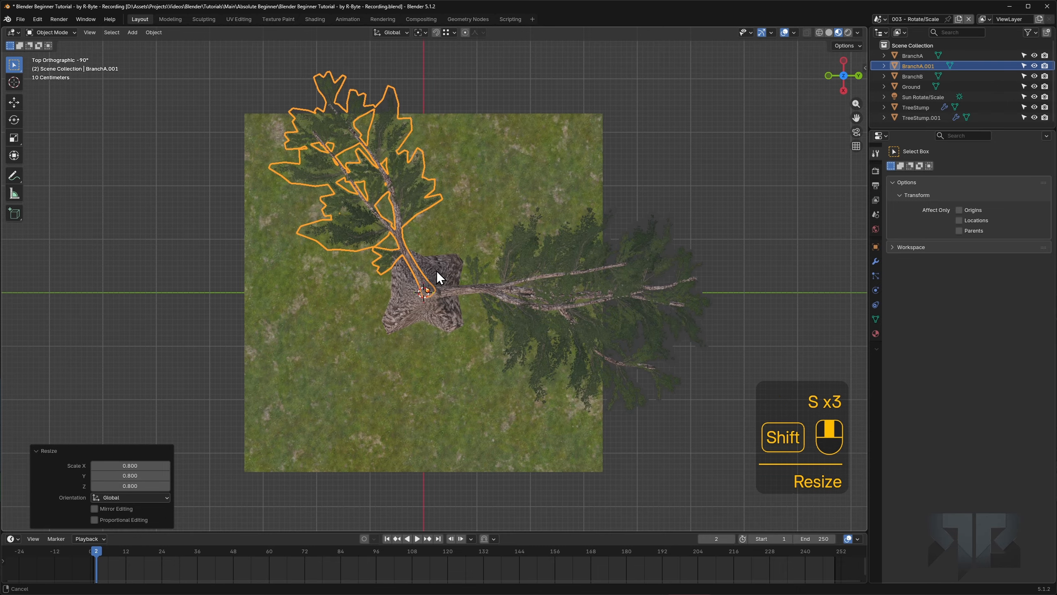
{"action": "middle_click_drag", "start_coordinate": [437, 272], "coordinate": [463, 251], "text": "shift"}
{"action": "key", "text": "shift+d"}
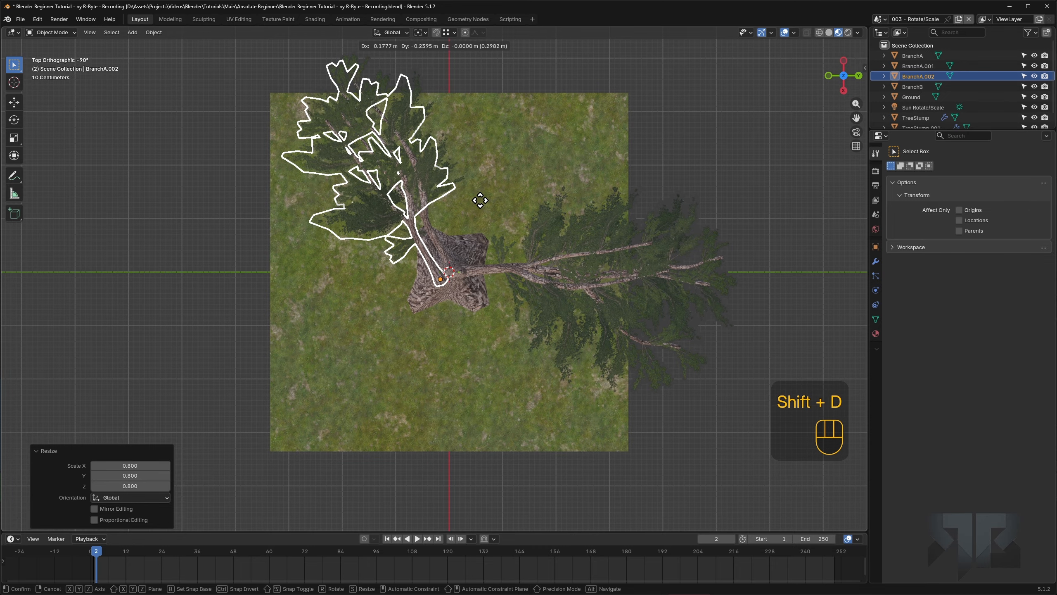
{"action": "right_click", "coordinate": [481, 199]}
{"action": "key", "text": "r"}
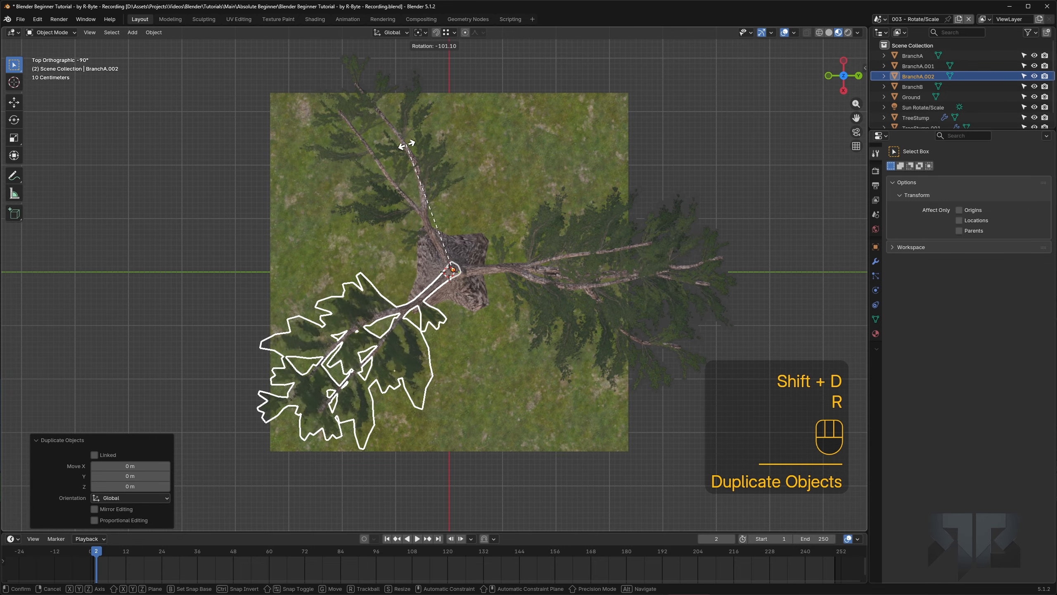
{"action": "left_click", "coordinate": [454, 273]}
Step: Raise the new branch about 1.68 m along Z in the right view and rotate it 16.5° to angle it upward
{"action": "middle_click_drag", "start_coordinate": [475, 305], "coordinate": [473, 247], "text": "alt"}
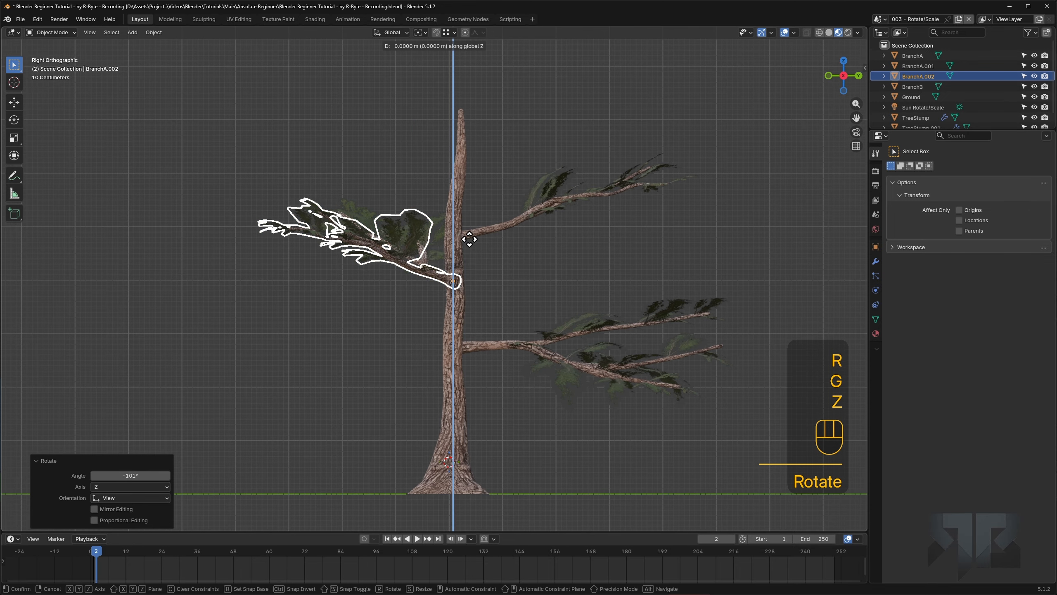
{"action": "left_click", "coordinate": [466, 152]}
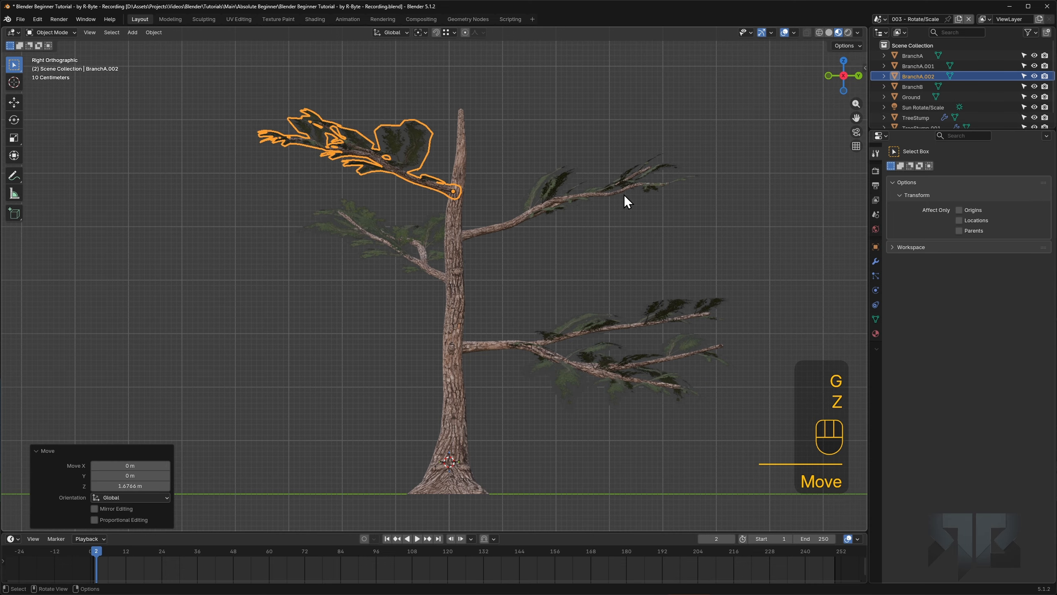
{"action": "mouse_move", "coordinate": [606, 195]}
{"action": "middle_mouse_down"}
{"action": "mouse_move", "coordinate": [560, 204]}
{"action": "mouse_move", "coordinate": [590, 196]}
{"action": "middle_mouse_up"}
{"action": "left_click", "coordinate": [546, 223]}
{"action": "middle_click_drag", "start_coordinate": [546, 223], "coordinate": [482, 331]}
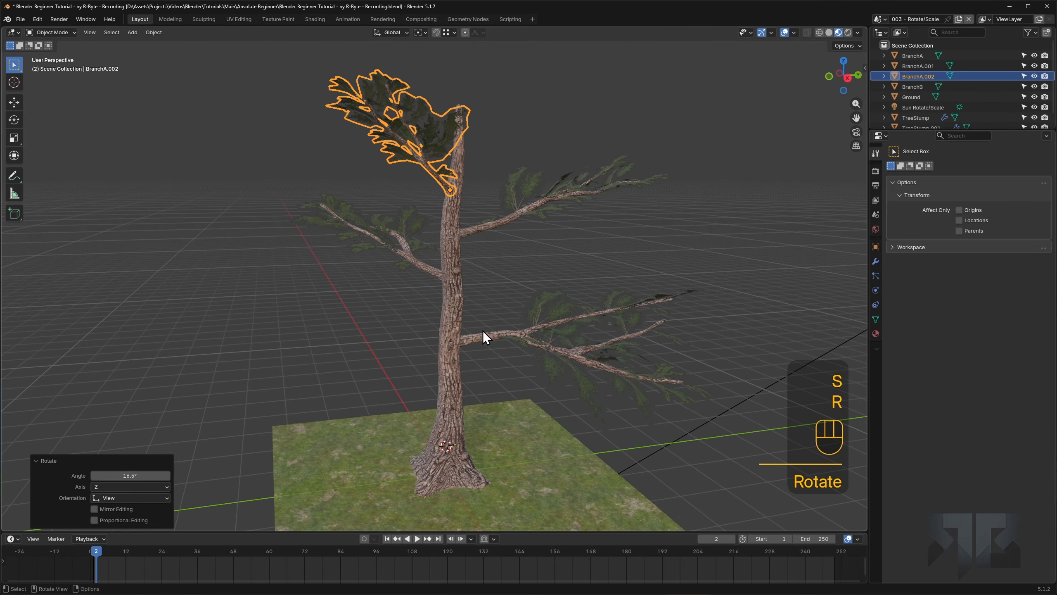
{"action": "left_click", "coordinate": [482, 333]}
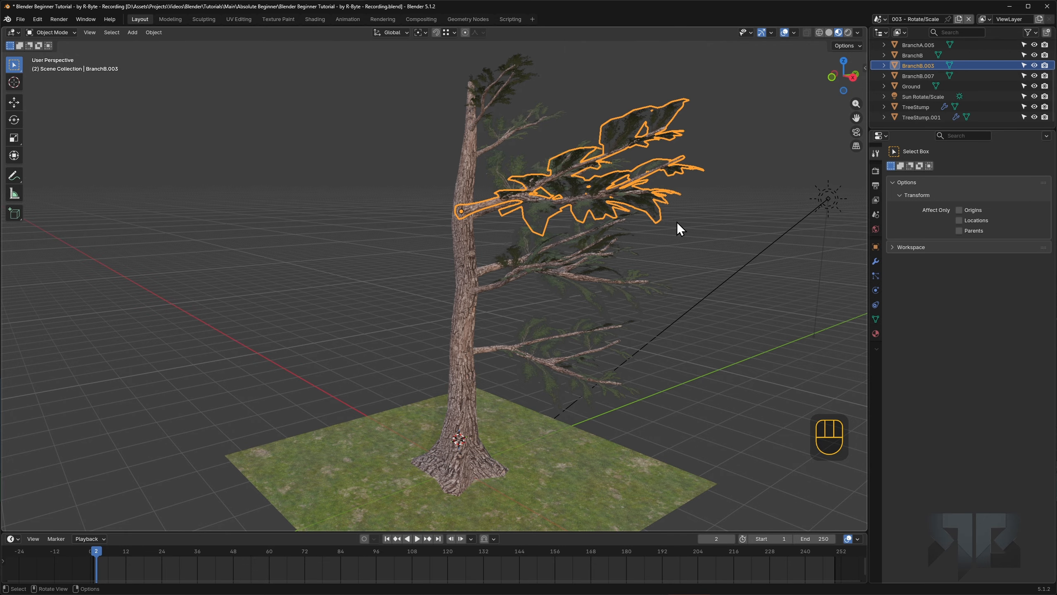
Step: Try rotating BranchB.003 freely in the perspective, top and front views
{"action": "key", "text": "r"}
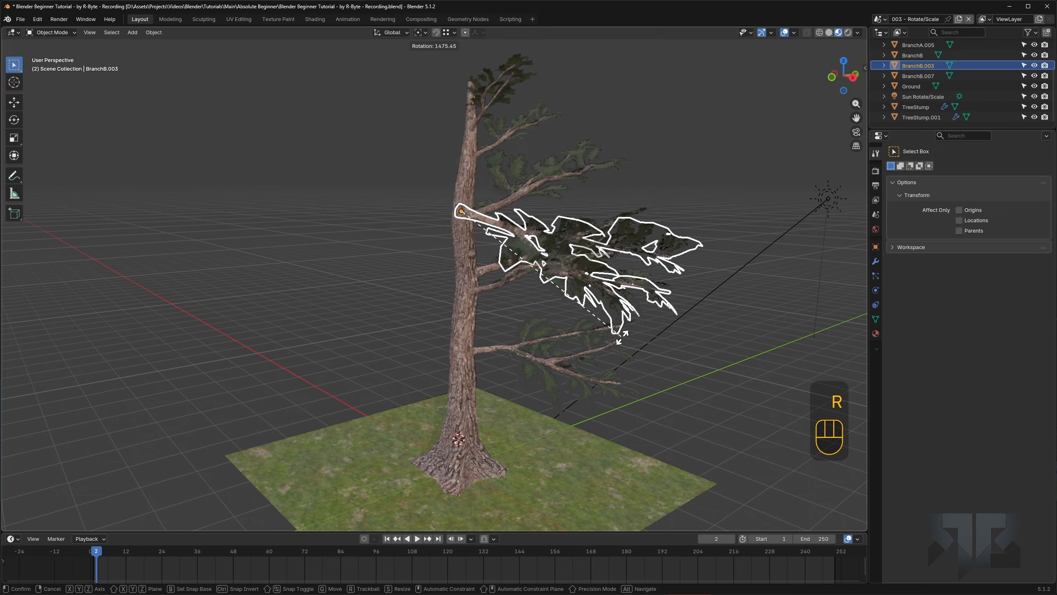
{"action": "left_click", "coordinate": [554, 406]}
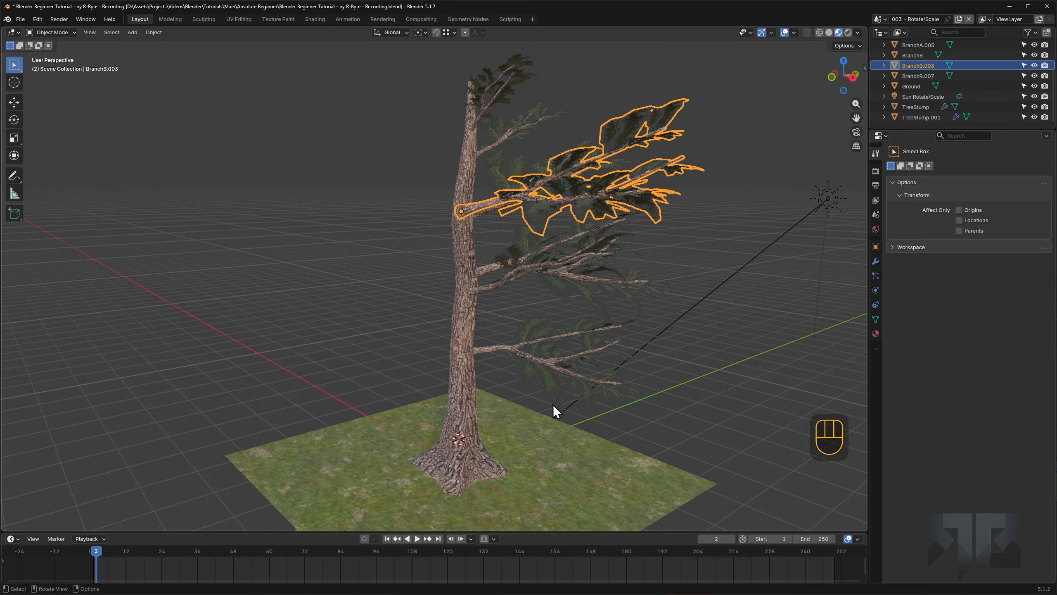
{"action": "left_click", "coordinate": [844, 63]}
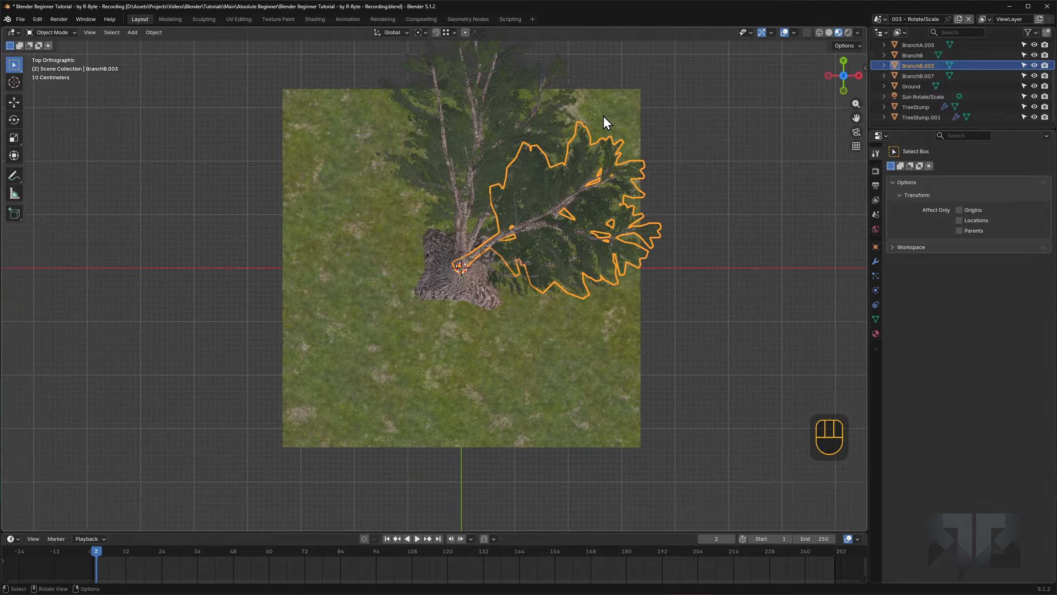
{"action": "key", "text": "r"}
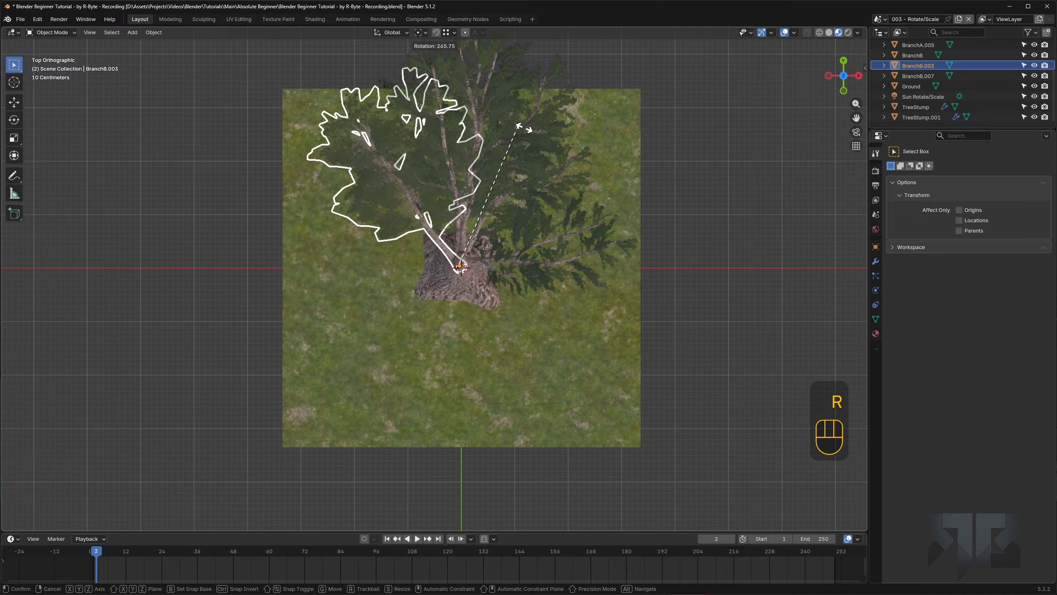
{"action": "left_click", "coordinate": [555, 301]}
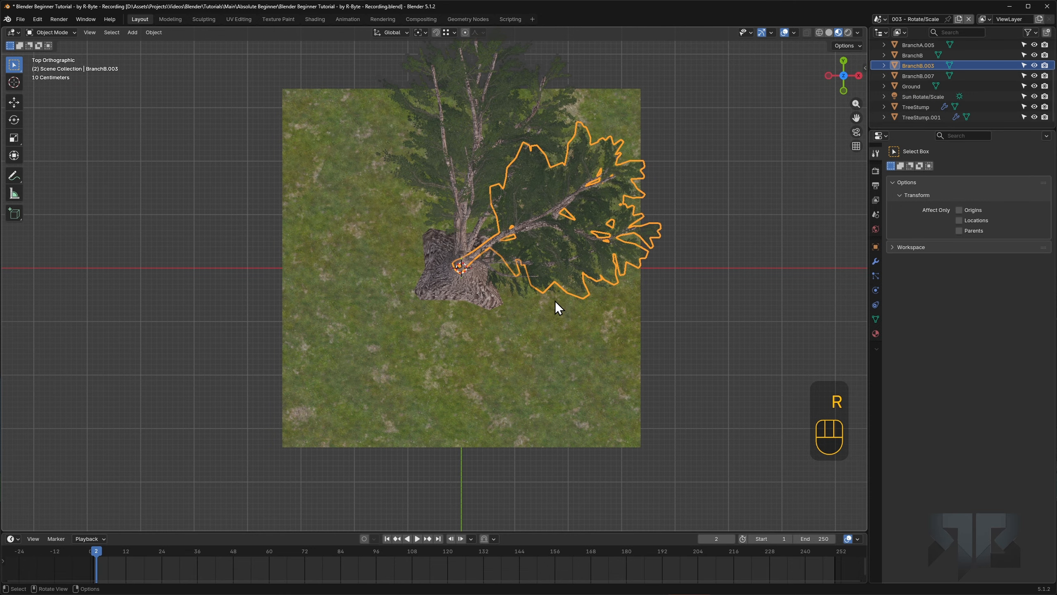
{"action": "middle_click_drag", "start_coordinate": [545, 329], "coordinate": [542, 194], "text": "alt"}
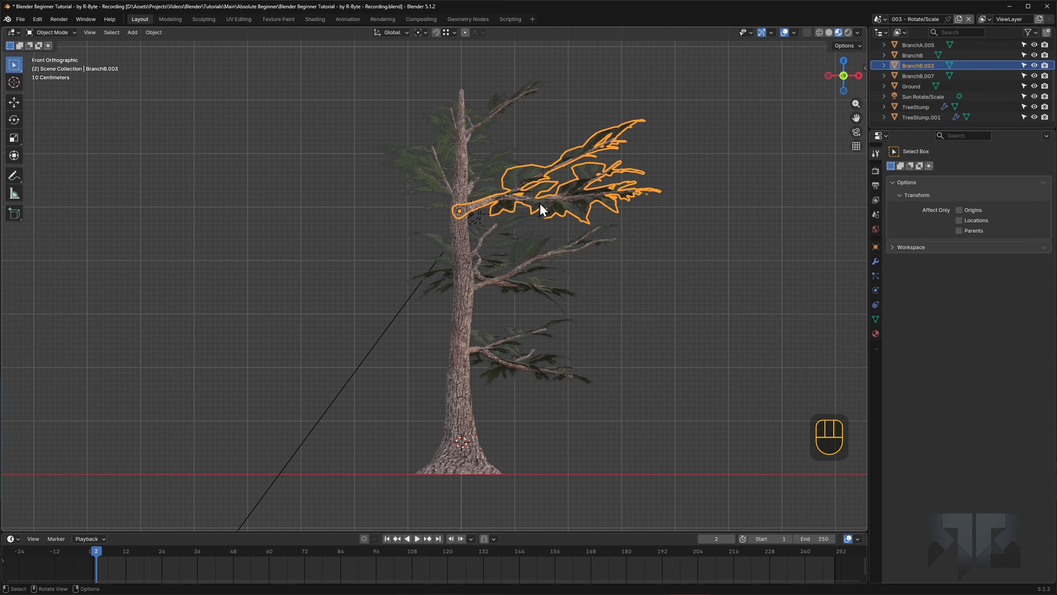
{"action": "key", "text": "r"}
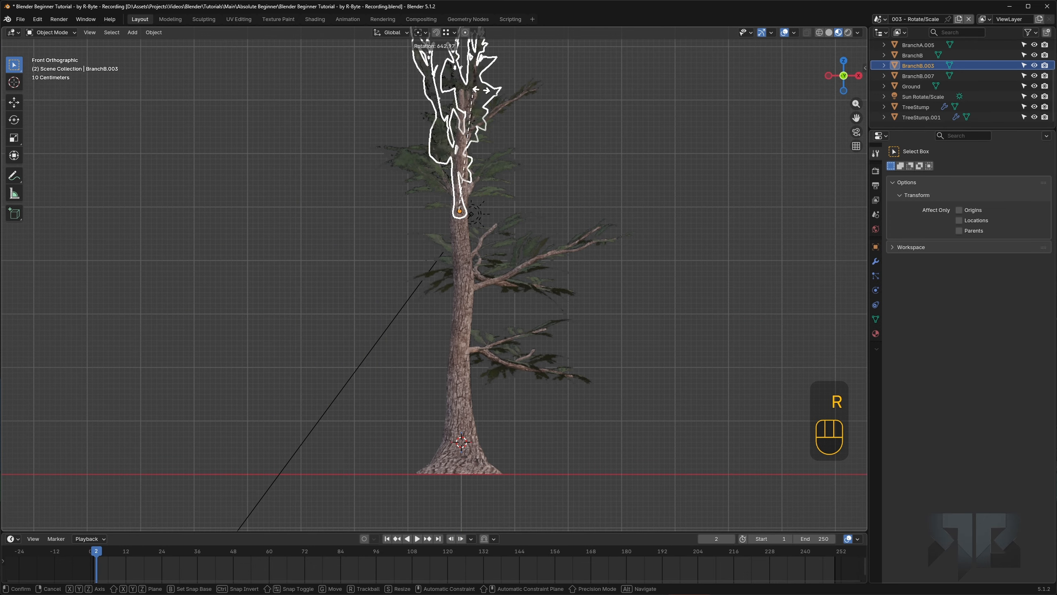
{"action": "left_click", "coordinate": [595, 242]}
Step: Try rotating BranchB.003 in a perspective view, constrained to the global Z, X and Y axes in turn
{"action": "middle_click_drag", "start_coordinate": [595, 242], "coordinate": [564, 269]}
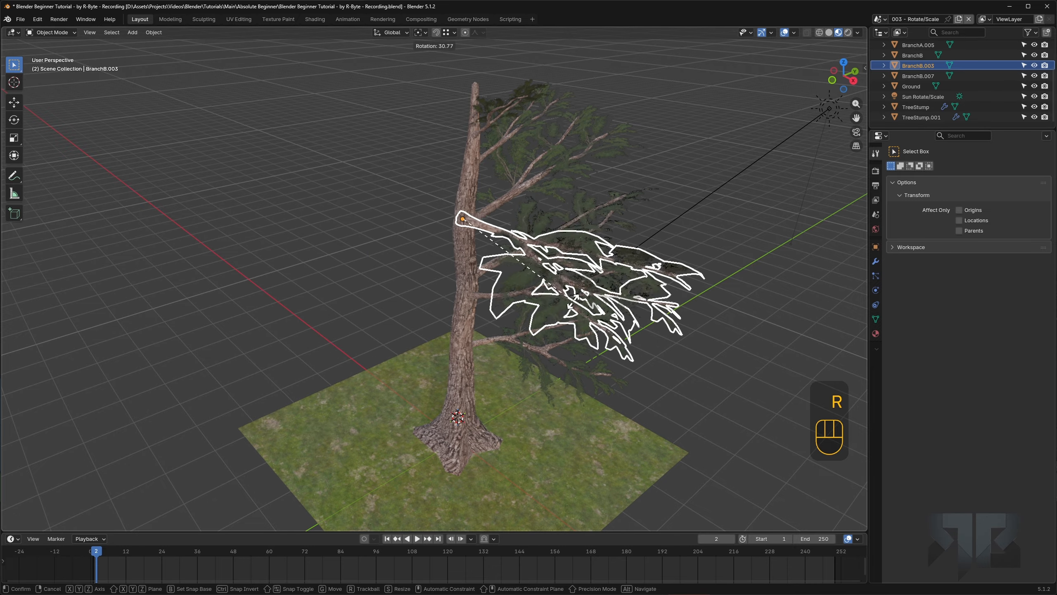
{"action": "key", "text": "z"}
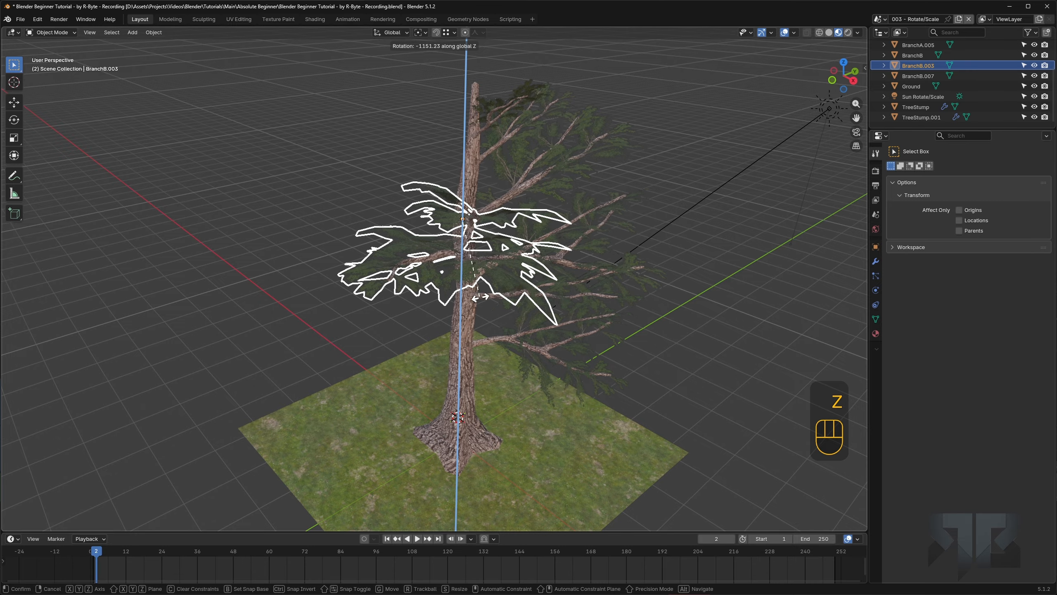
{"action": "key", "text": "x"}
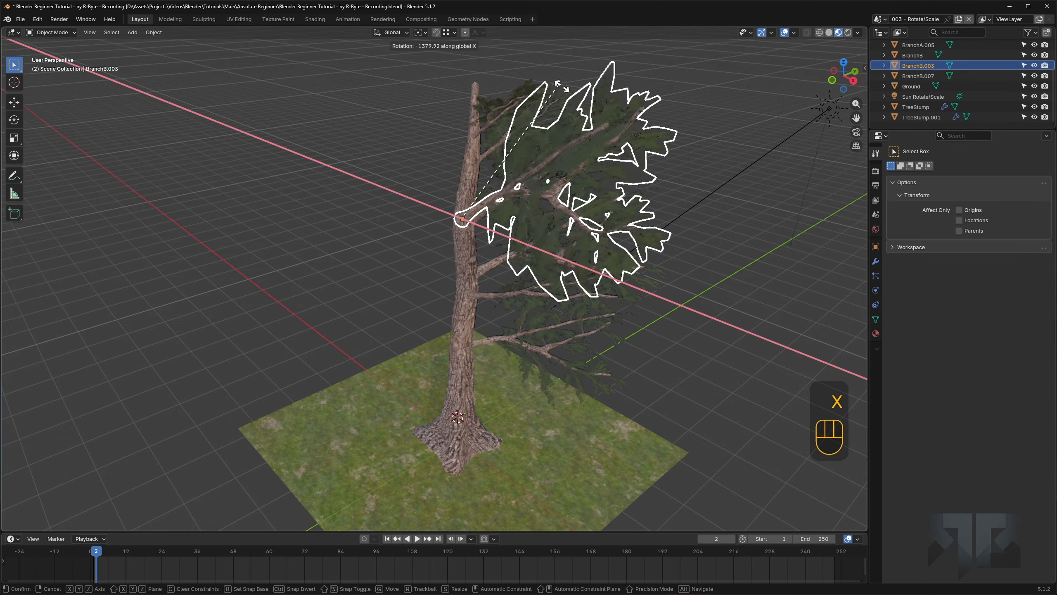
{"action": "key", "text": "y"}
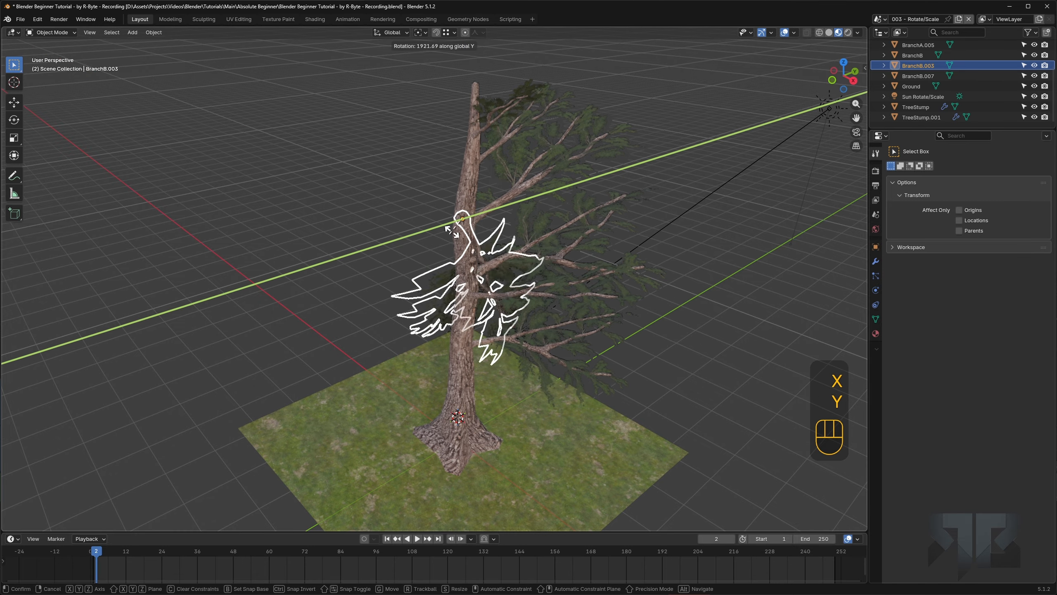
{"action": "right_click", "coordinate": [567, 201]}
Step: Try moving BranchB.003 freely and constrained to the global Z, Y and X axes in turn
{"action": "key", "text": "g"}
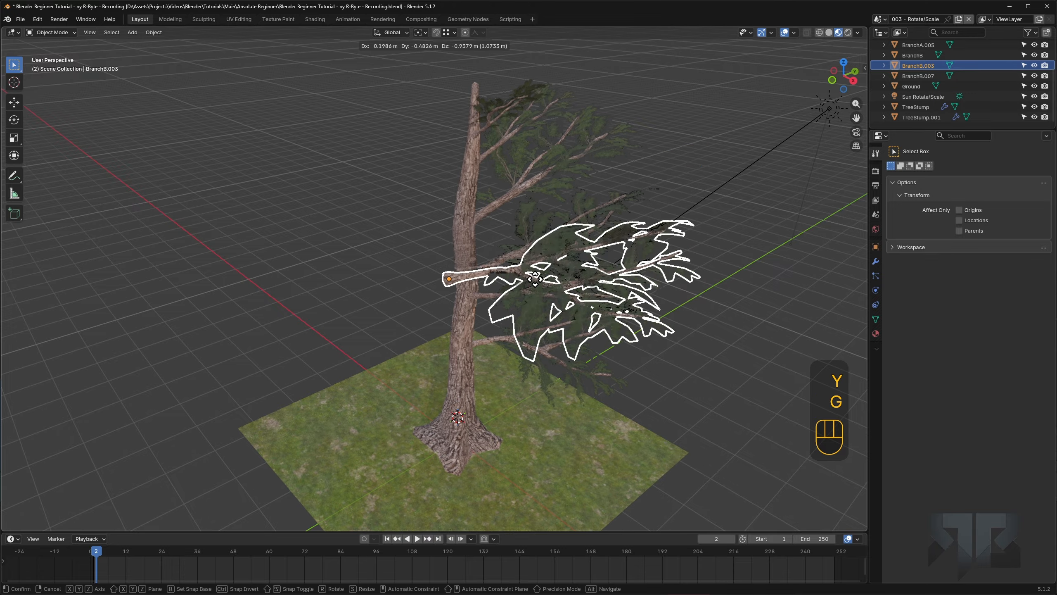
{"action": "key", "text": "z"}
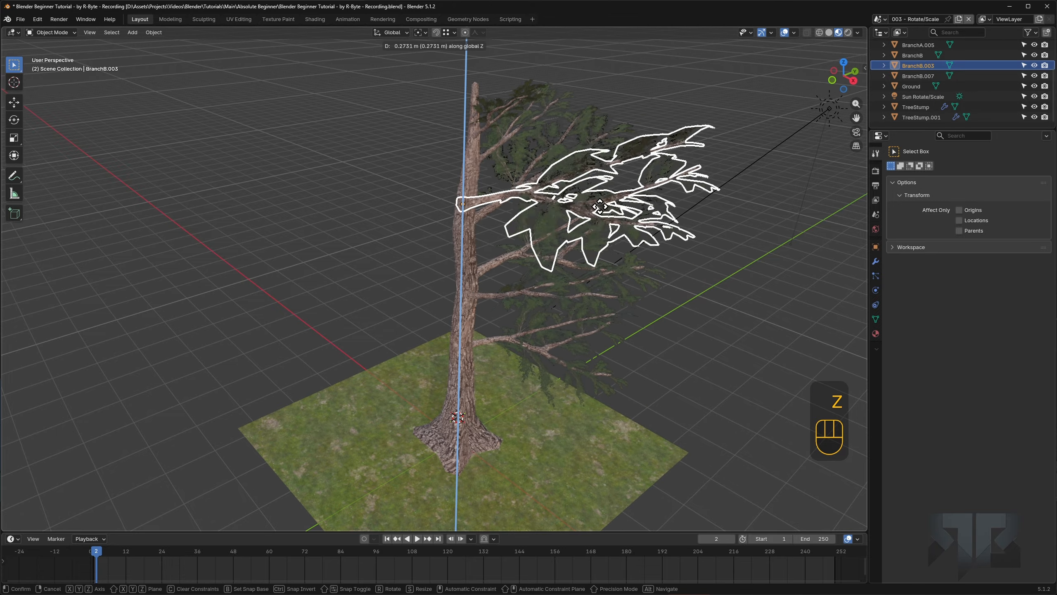
{"action": "key", "text": "y"}
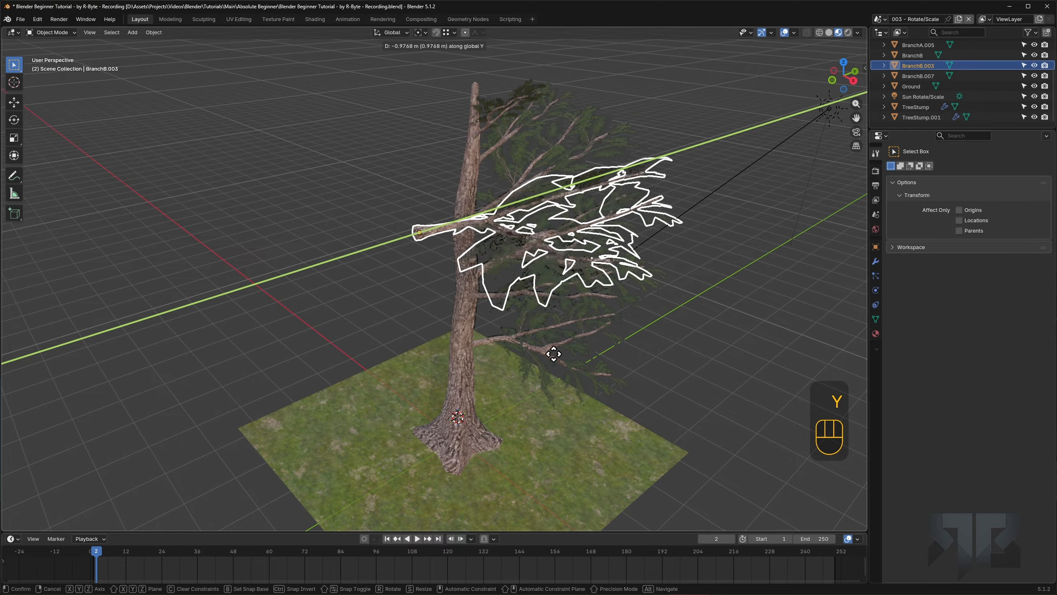
{"action": "key", "text": "x"}
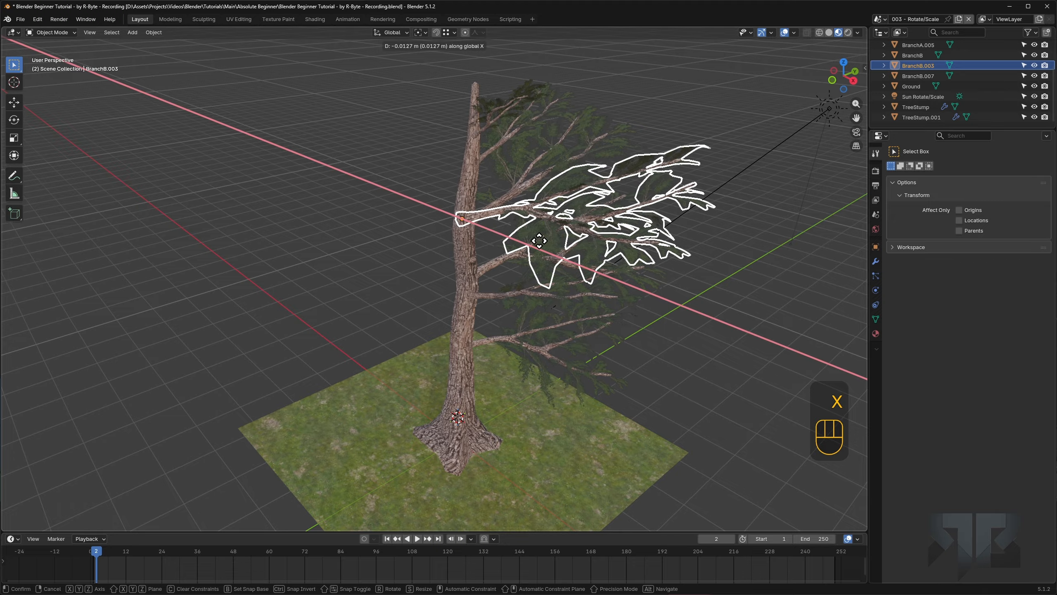
{"action": "left_click", "coordinate": [558, 244]}
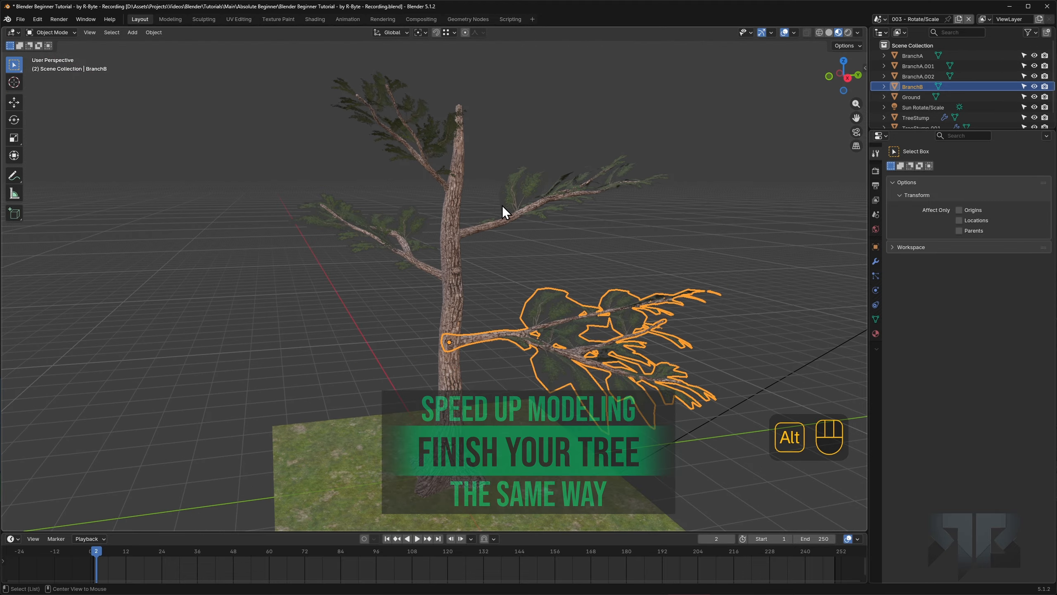
Step: Duplicate BranchB, rotate the copy about 152° around its base in the top view, and scale it down
{"action": "key", "text": "shift+d"}
{"action": "key", "text": "r"}
{"action": "key", "text": "s"}
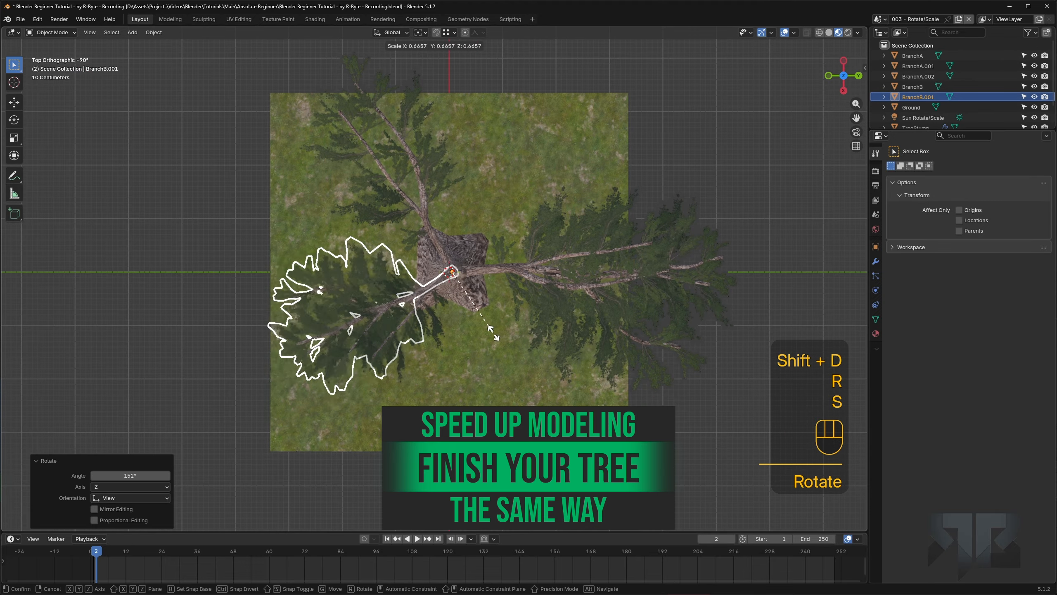
Step: Duplicate the new branch, rotate the copy, scale it by 0.893, raise it about 0.68 m, and lower BranchB about 0.43 m along Z
{"action": "key", "text": "shift+d"}
{"action": "key", "text": "r"}
{"action": "left_click", "coordinate": [319, 320]}
{"action": "key", "text": "s"}
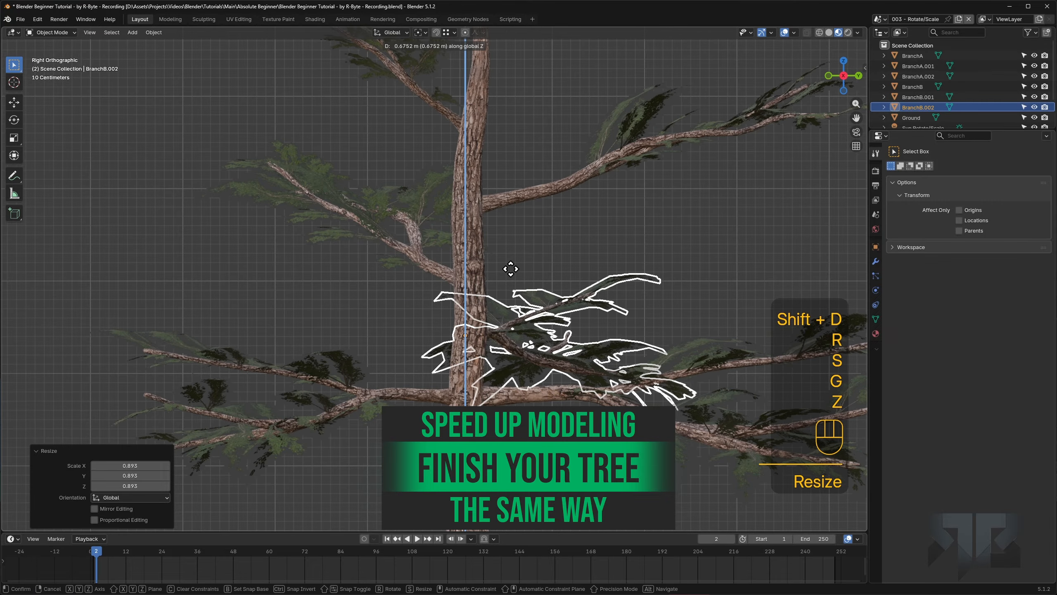
{"action": "key", "text": "g"}
{"action": "key", "text": "z"}
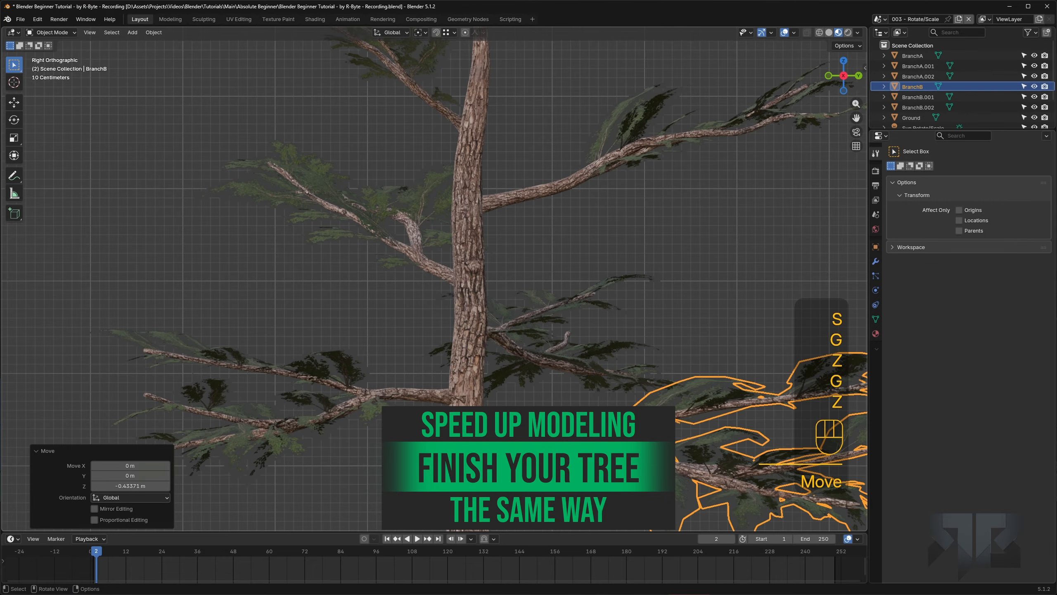
Step: Scale BranchB.003 by 0.938 and nudge its base against the trunk
{"action": "left_click", "coordinate": [453, 230]}
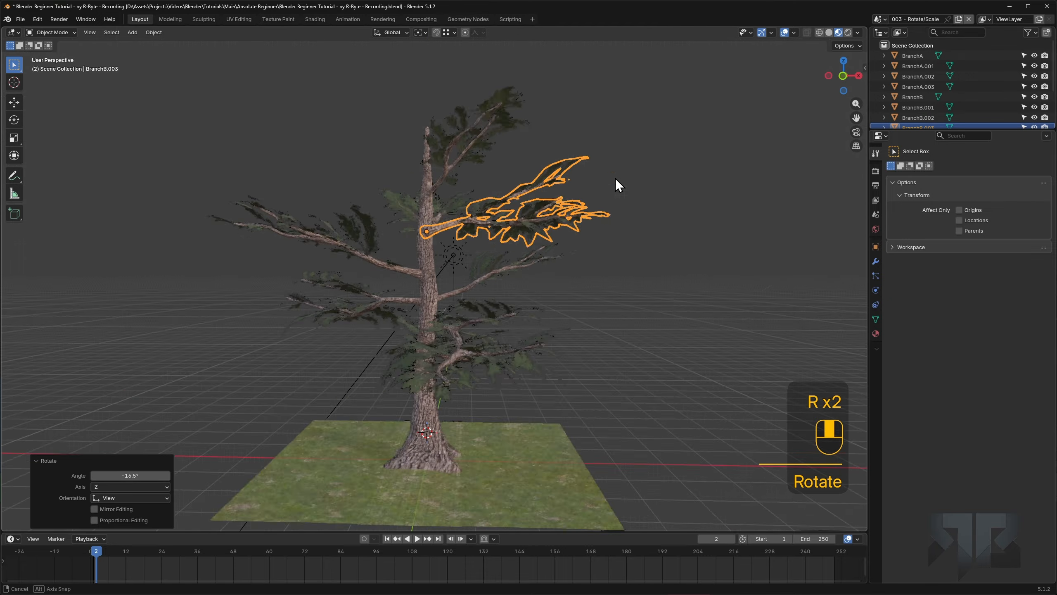
{"action": "key", "text": "s"}
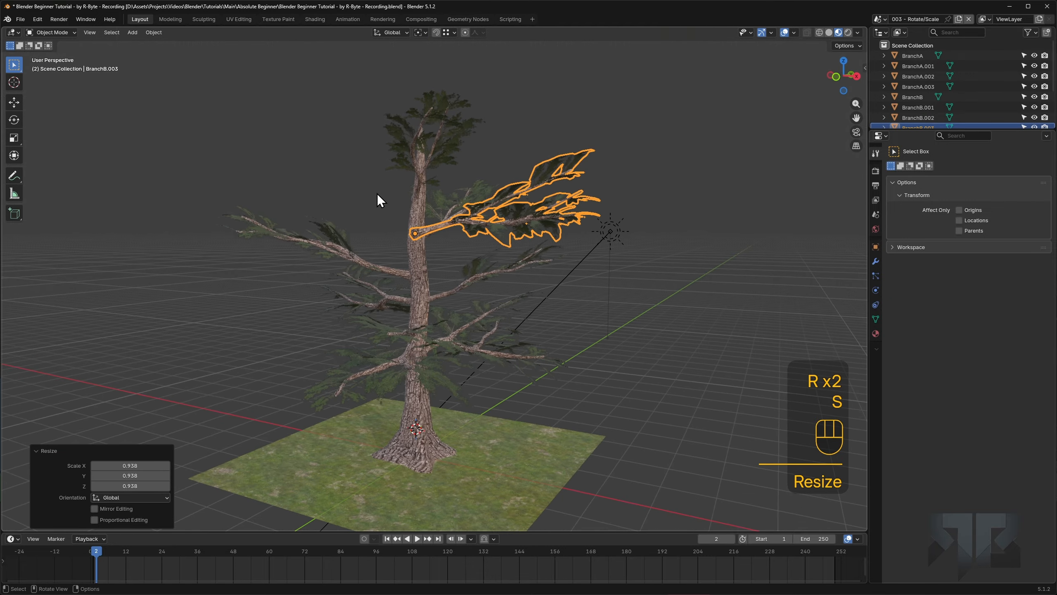
{"action": "key", "text": "g"}
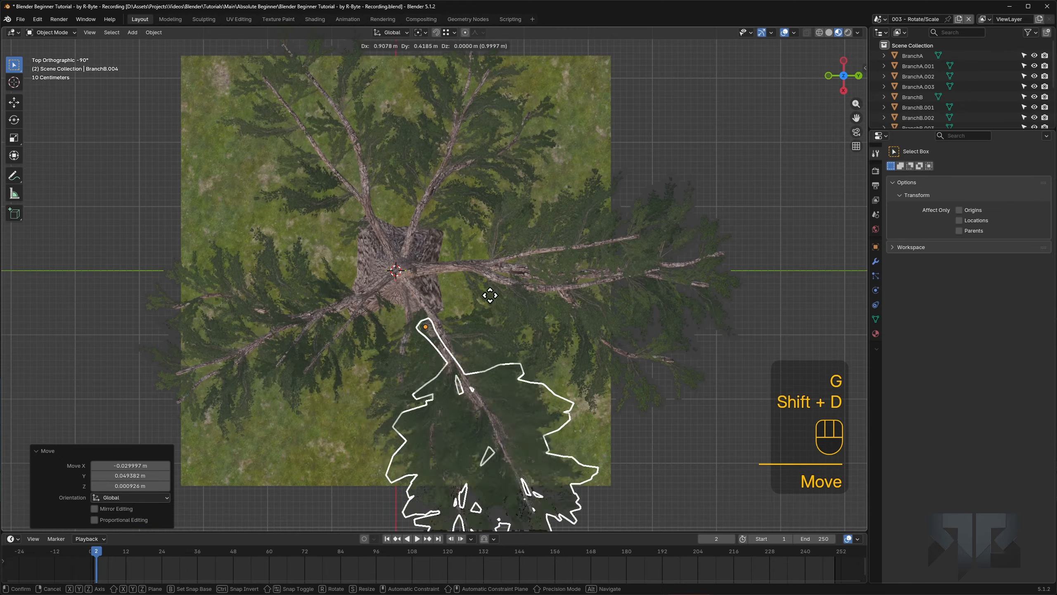
Step: Rotate the duplicate BranchB.004 around the trunk, raise it about 0.4 m along Z, and scale it by 0.753
{"action": "left_click", "coordinate": [486, 293]}
{"action": "key", "text": "r"}
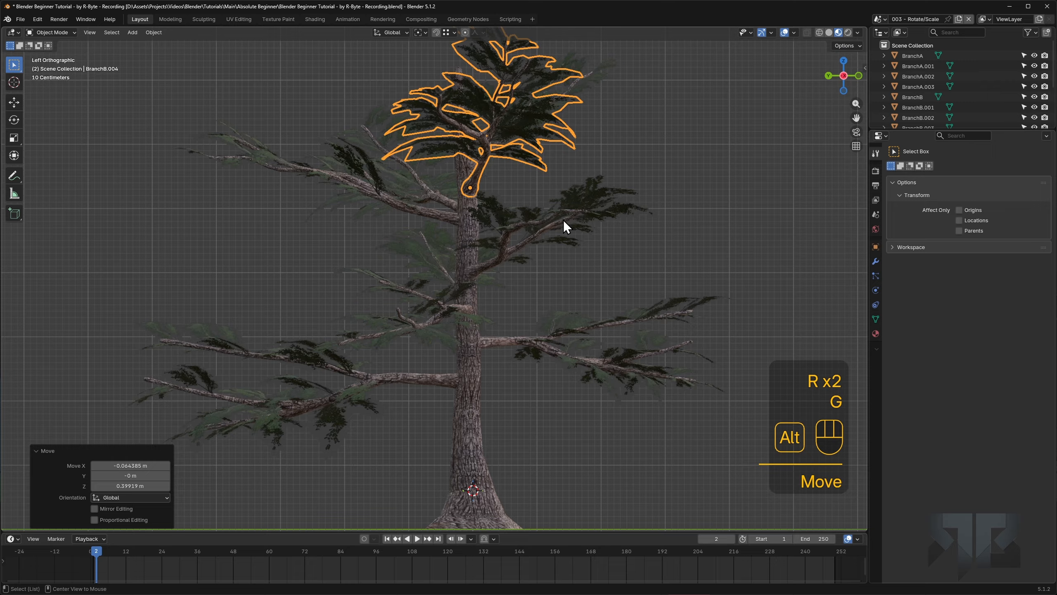
{"action": "key", "text": "s"}
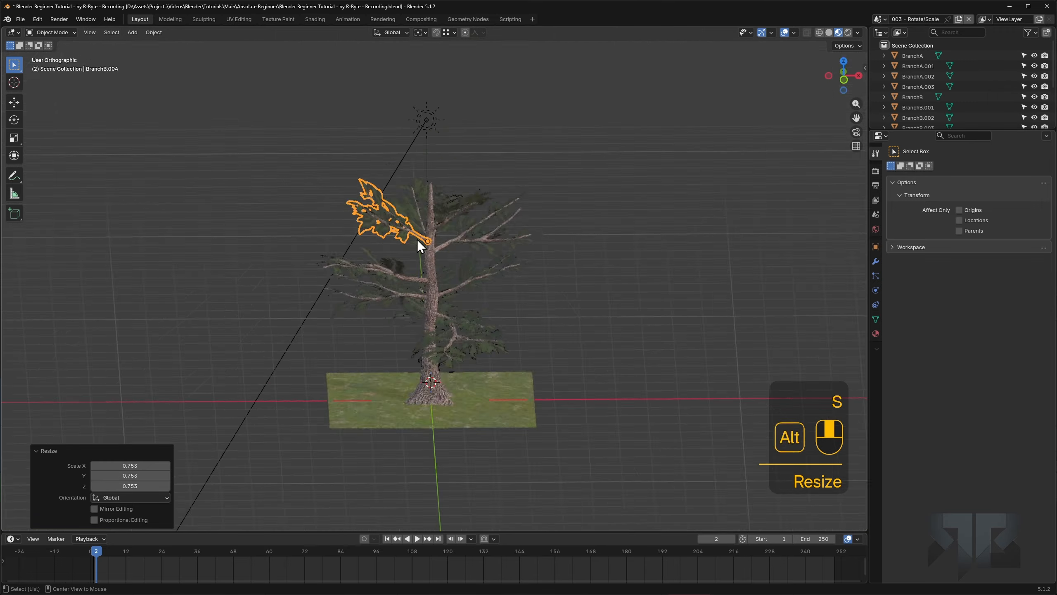
Step: Duplicate BranchB.004 as a smaller branch higher on the trunk
{"action": "key", "text": "shift+d"}
{"action": "key", "text": "s"}
Step: Duplicate BranchA.002, scale the copy by 0.572, rotate it in the top view, and move its base onto the upper trunk
{"action": "left_click", "coordinate": [505, 259]}
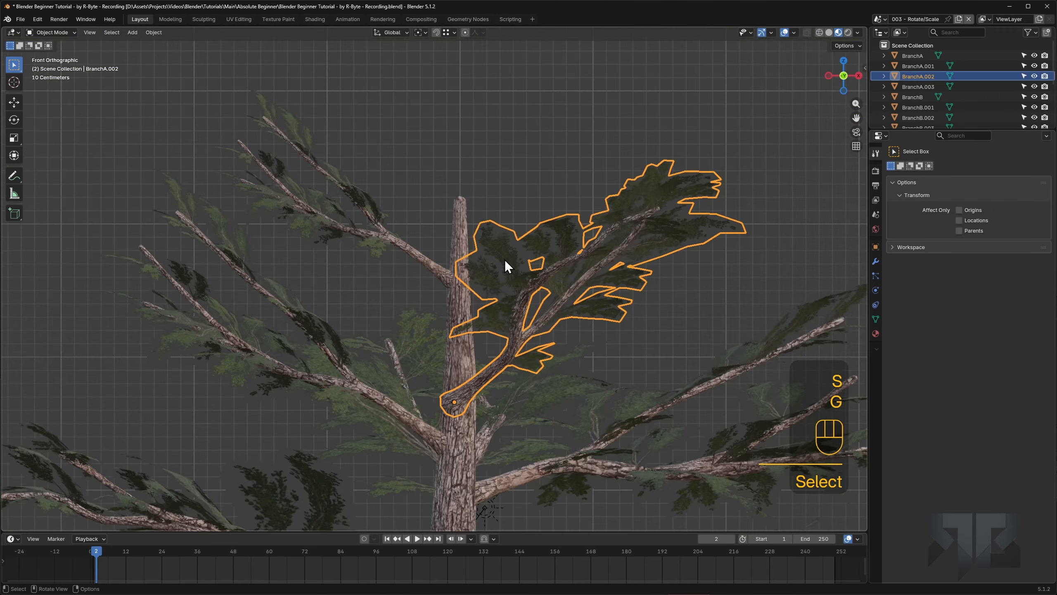
{"action": "key", "text": "shift+d"}
{"action": "key", "text": "s"}
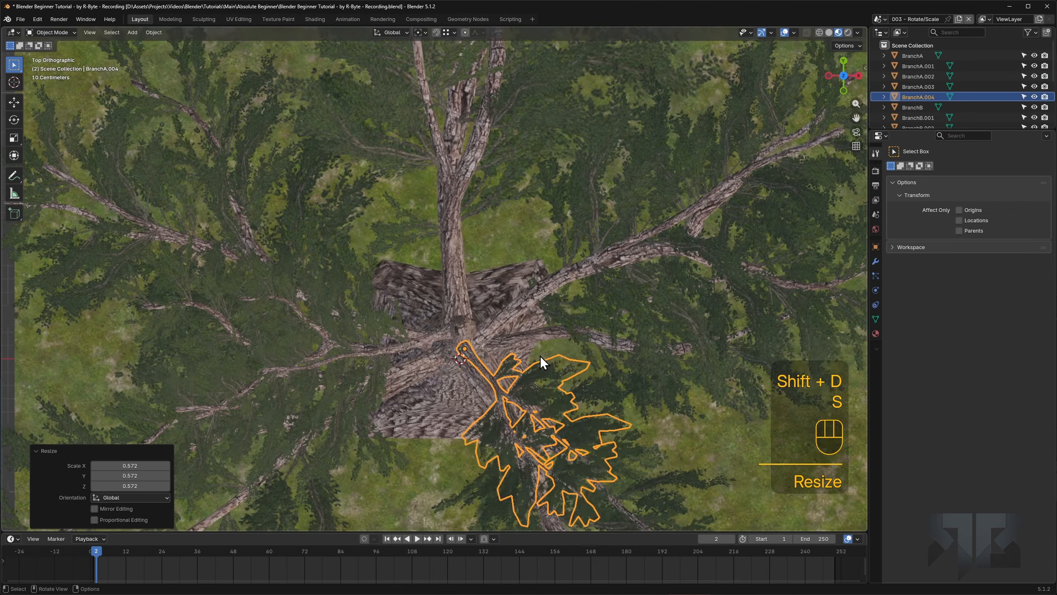
{"action": "key", "text": "r"}
{"action": "key", "text": "g"}
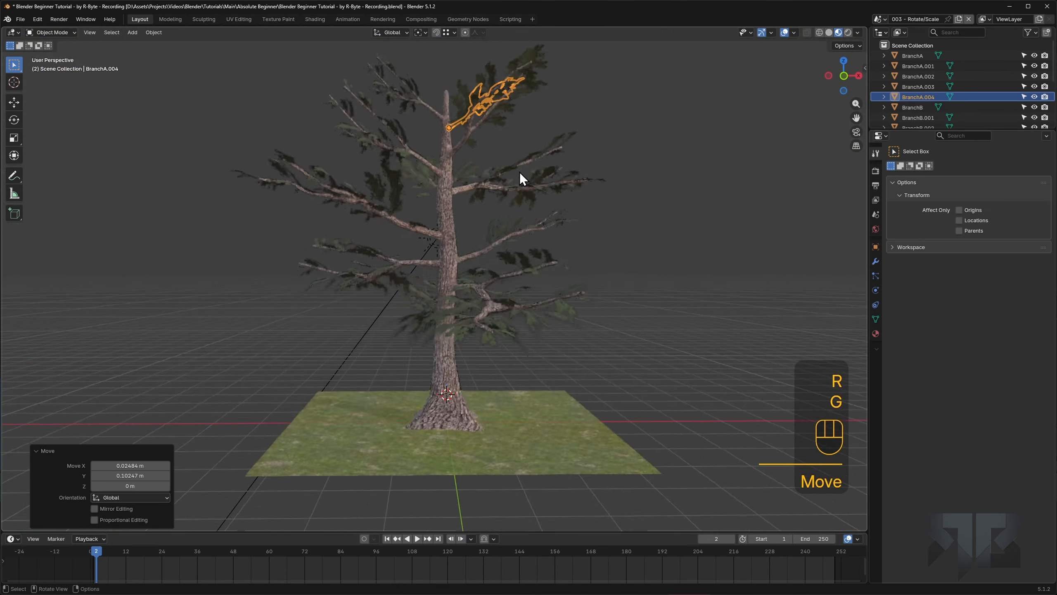
{"action": "key", "text": "g"}
Step: Duplicate the lower BranchB-type branch about 1.3 m up along Z and rotate the copy around the trunk
{"action": "left_click", "coordinate": [432, 317]}
{"action": "key", "text": "shift+d"}
{"action": "key", "text": "z"}
{"action": "key", "text": "r"}
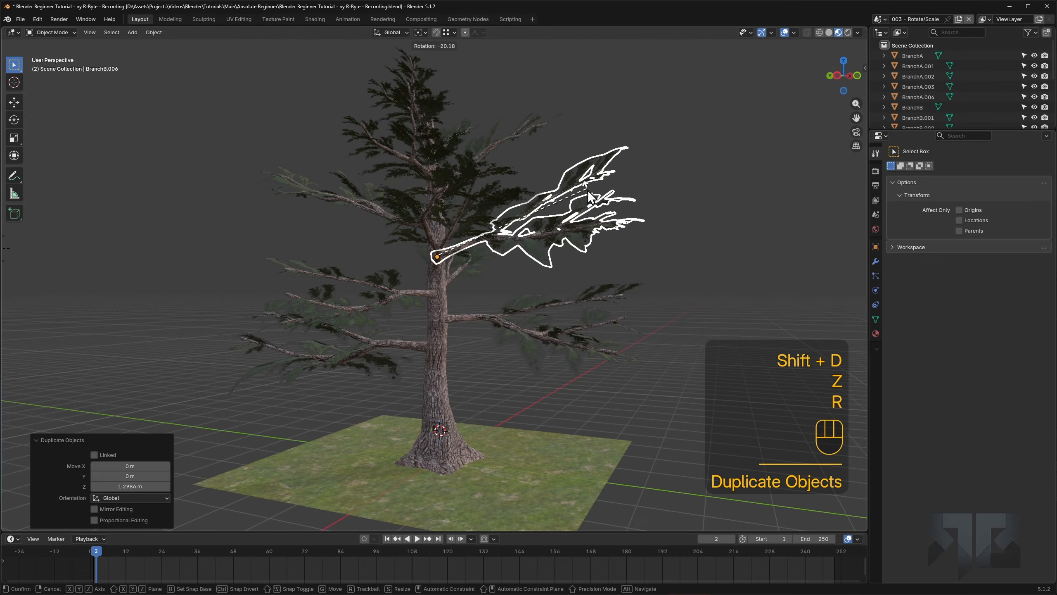
Step: Move BranchB.006 so its base meets the trunk and scale it by 0.773
{"action": "key", "text": "g"}
{"action": "left_click", "coordinate": [586, 230]}
{"action": "key", "text": "g"}
{"action": "left_click", "coordinate": [583, 241]}
{"action": "key", "text": "s"}
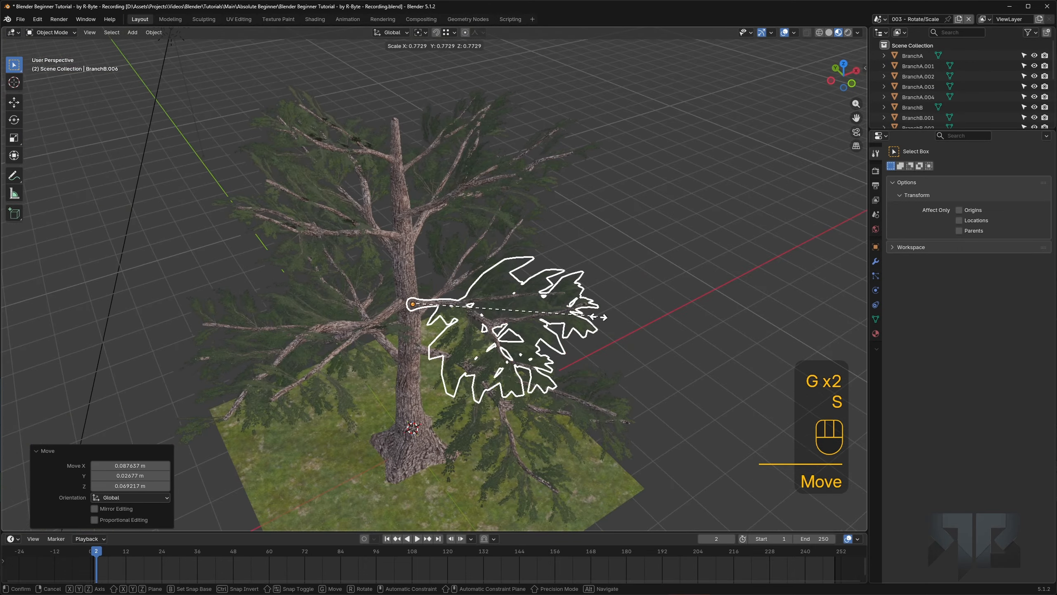
{"action": "left_click", "coordinate": [415, 230]}
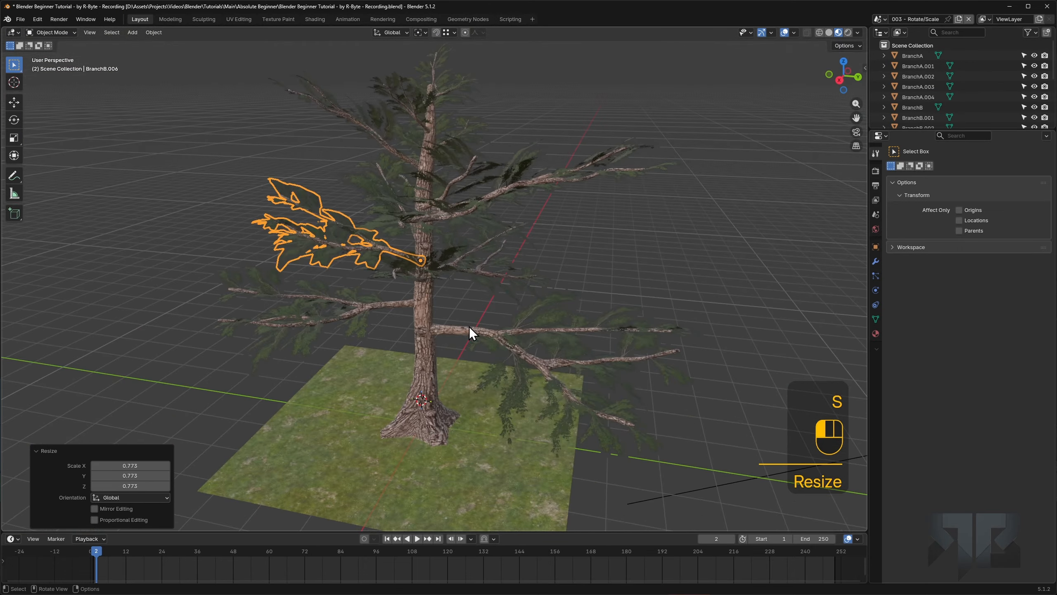
Step: Scale the long lowest branch by 0.645 and duplicate it about 1.32 m up along Z
{"action": "key", "text": "s"}
{"action": "key", "text": "shift+d"}
{"action": "key", "text": "z"}
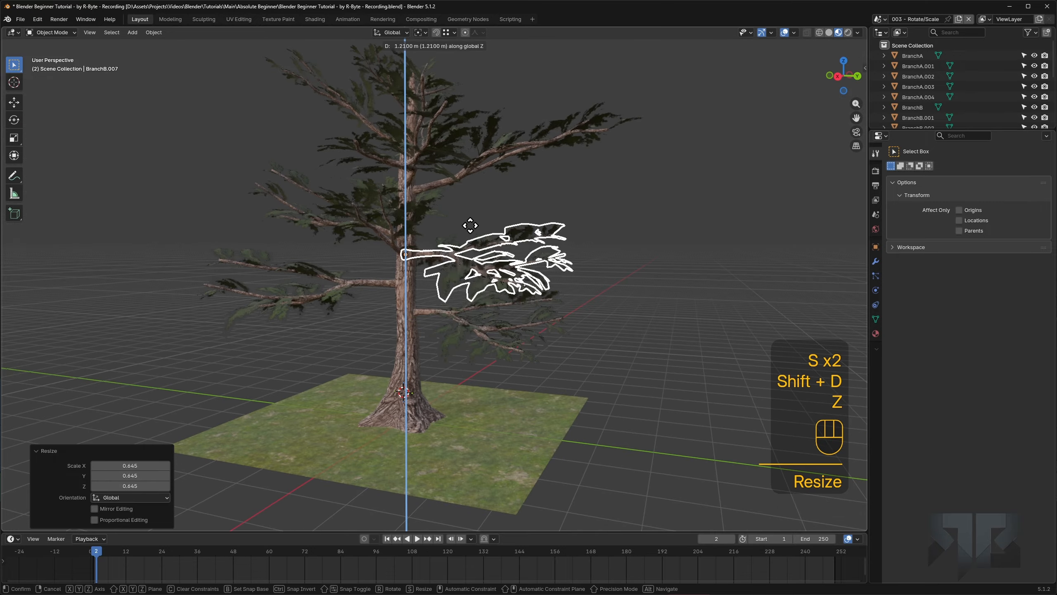
{"action": "left_click", "coordinate": [605, 259]}
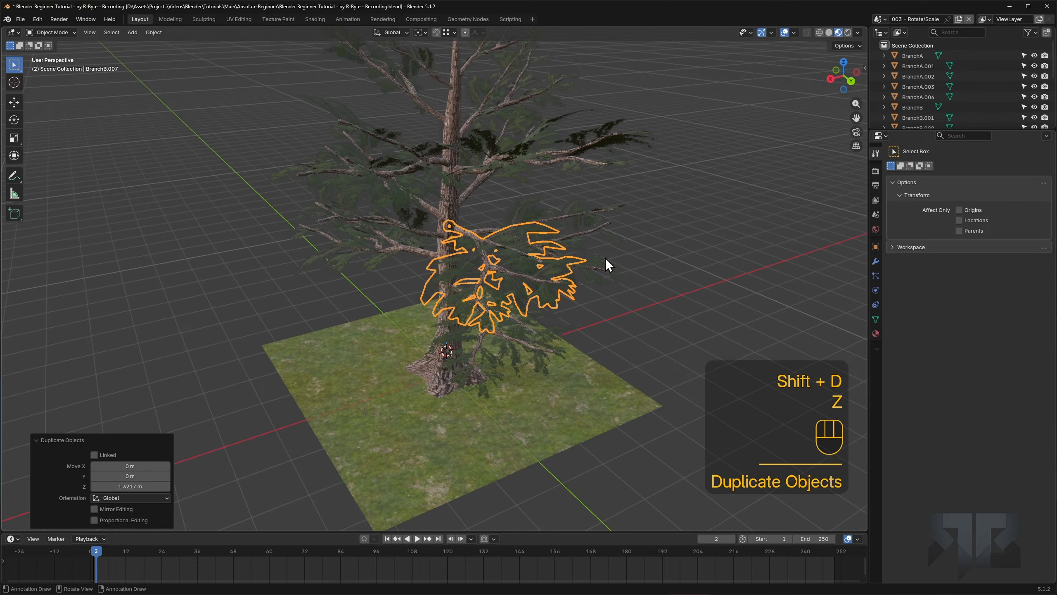
Step: Rotate BranchB.007 around the trunk, scale it by 0.925, and fit its base against the trunk in the right view
{"action": "key", "text": "r"}
{"action": "key", "text": "z"}
{"action": "key", "text": "s"}
{"action": "key", "text": "s"}
{"action": "key", "text": "r"}
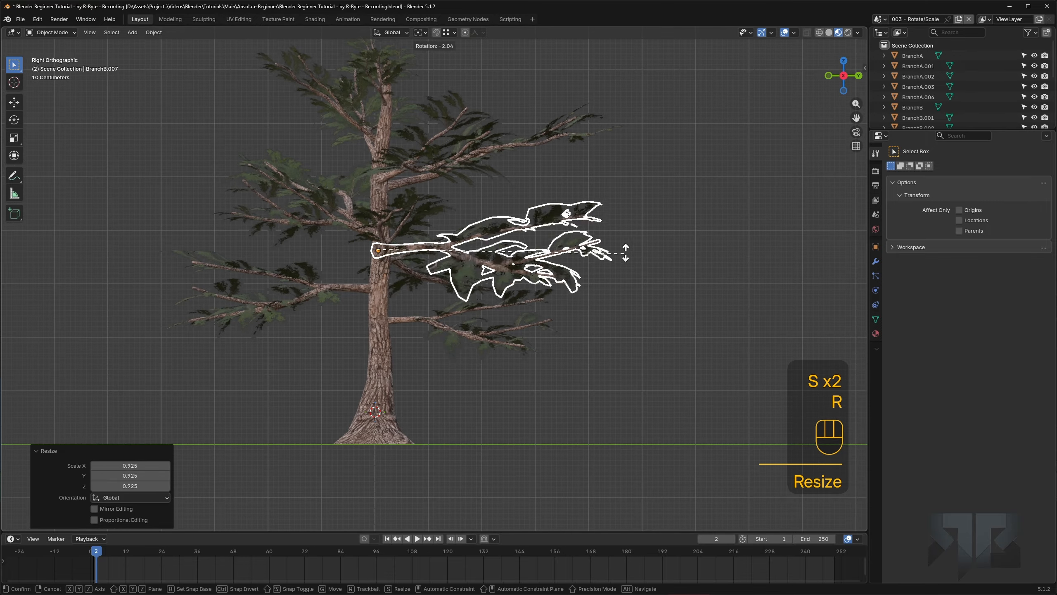
{"action": "key", "text": "g"}
{"action": "left_click", "coordinate": [628, 244]}
Step: Rotate the lowest branch, BranchB, around the global Z axis and clear the selection
{"action": "key", "text": "a"}
{"action": "key", "text": "a"}
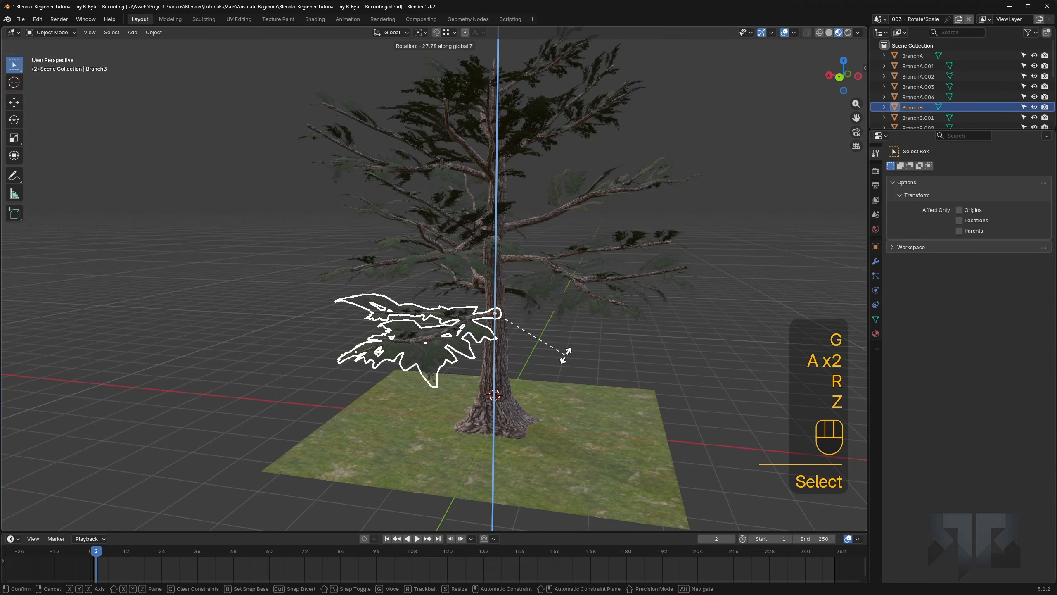
{"action": "key", "text": "a"}
{"action": "key", "text": "a"}
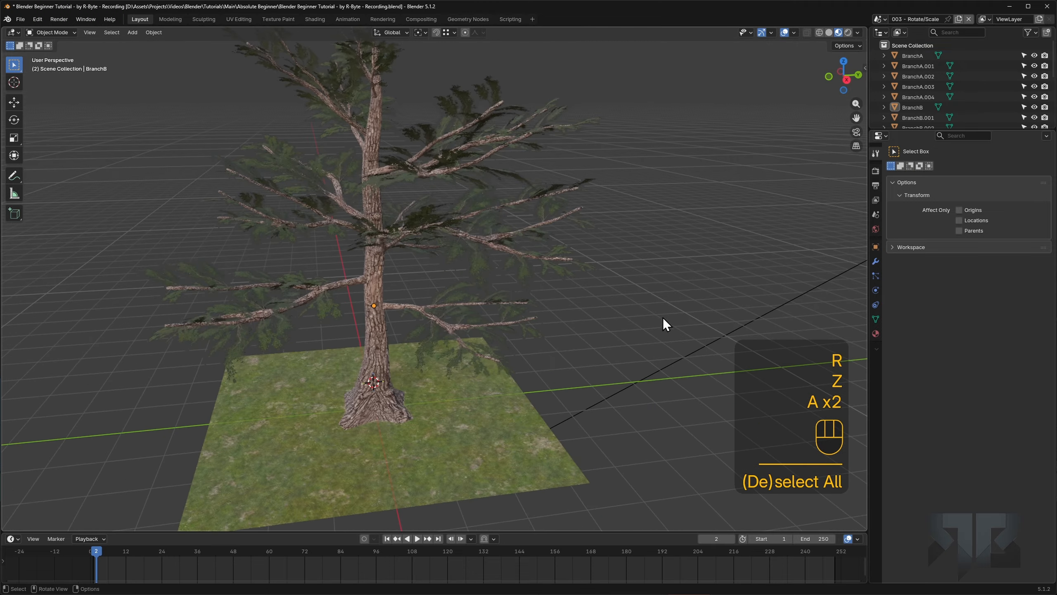
Step: Duplicate a BranchA-type branch along the Z axis onto the upper trunk and scale the copy
{"action": "middle_click_drag", "start_coordinate": [665, 324], "coordinate": [451, 308]}
{"action": "key", "text": "shift+d"}
{"action": "key", "text": "z"}
{"action": "left_click", "coordinate": [448, 213]}
{"action": "key", "text": "s"}
{"action": "left_click", "coordinate": [571, 245]}
Step: Move the base of BranchA.005 onto the upper trunk, adjust the rotation, and clear the selection
{"action": "key", "text": "g"}
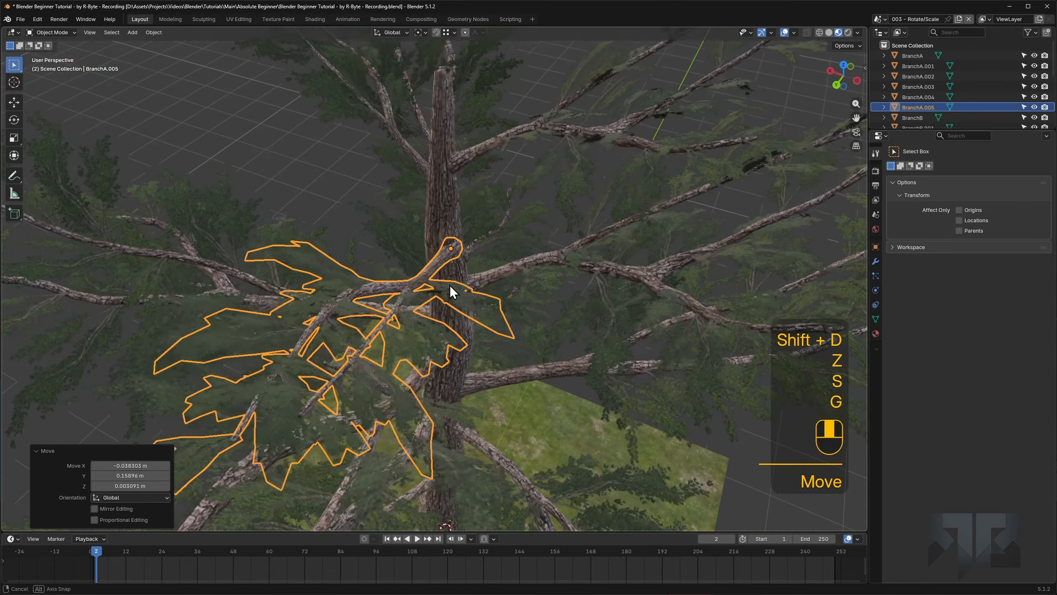
{"action": "key", "text": "g"}
{"action": "left_click", "coordinate": [573, 244]}
{"action": "key", "text": "a"}
{"action": "key", "text": "a"}
{"action": "key", "text": "r"}
{"action": "key", "text": "a"}
{"action": "key", "text": "a"}
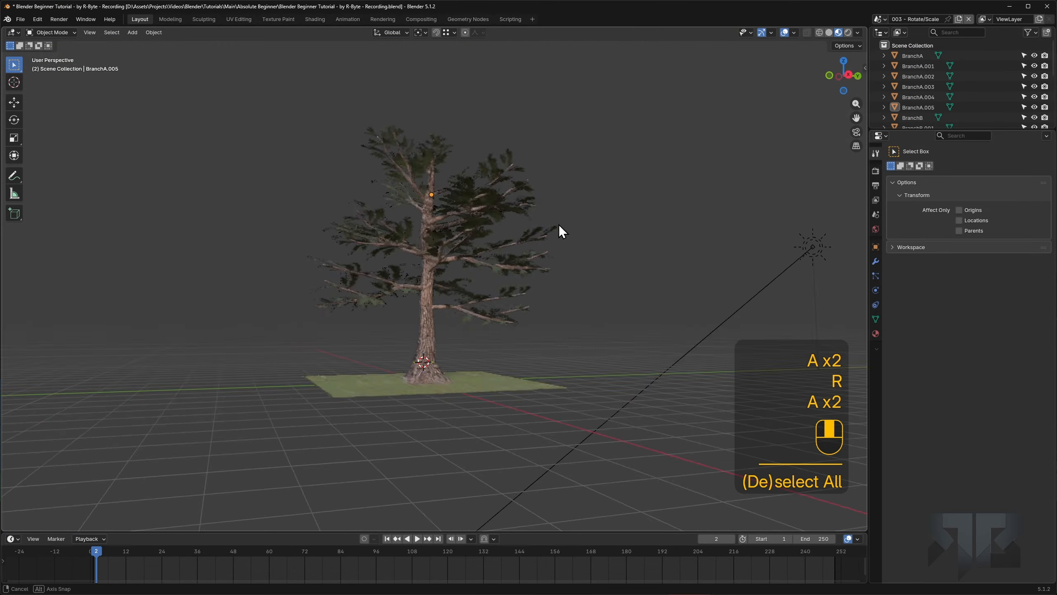
{"action": "mouse_move", "coordinate": [558, 225]}
{"action": "middle_mouse_down"}
{"action": "mouse_move", "coordinate": [595, 253]}
{"action": "mouse_move", "coordinate": [550, 235]}
{"action": "middle_mouse_up"}
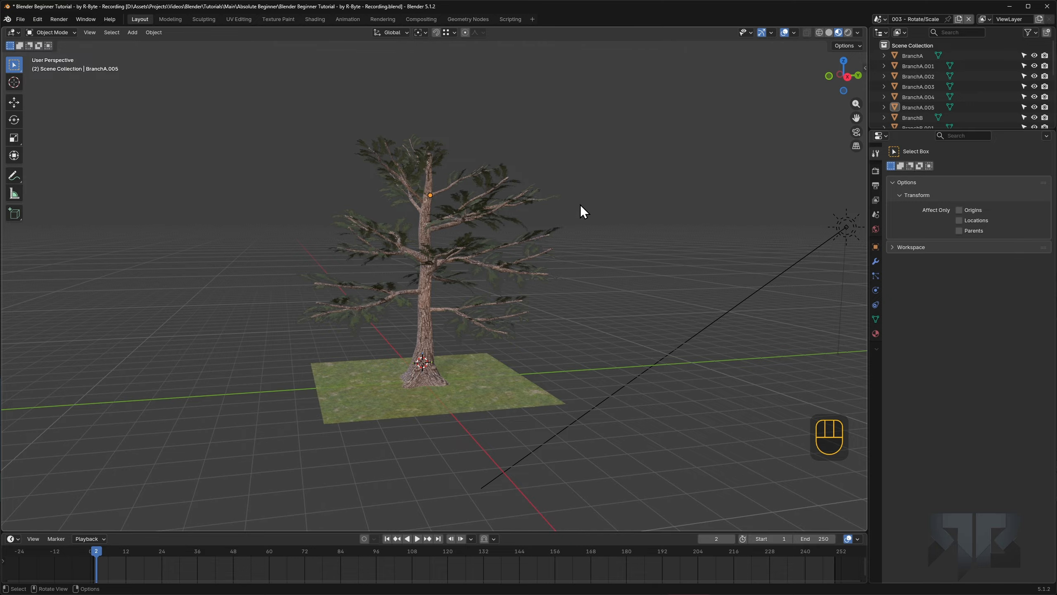
Step: Duplicate BranchB in place and rotate the copy 132° around the global Z axis
{"action": "scroll", "coordinate": [543, 258], "scroll_direction": "up", "scroll_amount": 3}
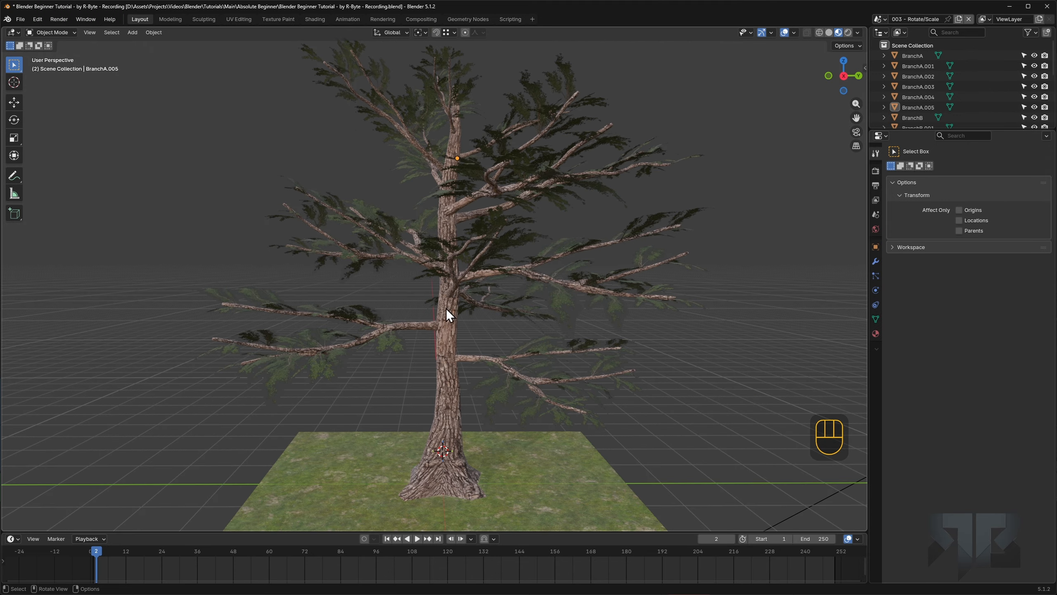
{"action": "middle_click_drag", "start_coordinate": [446, 308], "coordinate": [532, 328]}
{"action": "left_click", "coordinate": [512, 348]}
{"action": "scroll", "coordinate": [512, 348], "scroll_direction": "up", "scroll_amount": 5}
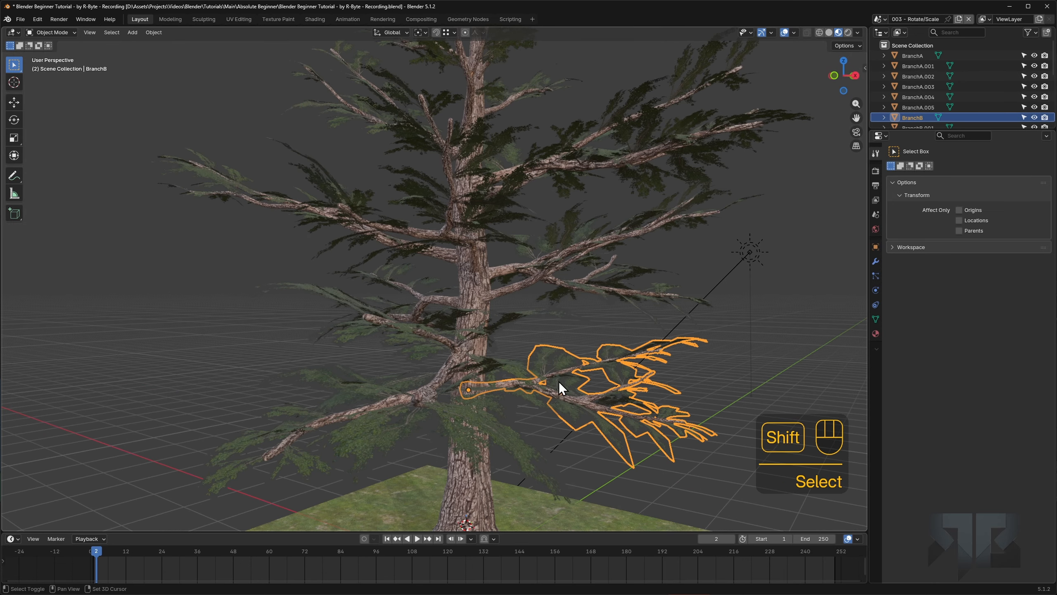
{"action": "scroll", "coordinate": [558, 382], "scroll_direction": "down", "scroll_amount": 5}
{"action": "key", "text": "shift+d"}
{"action": "key", "text": "r"}
{"action": "key", "text": "z"}
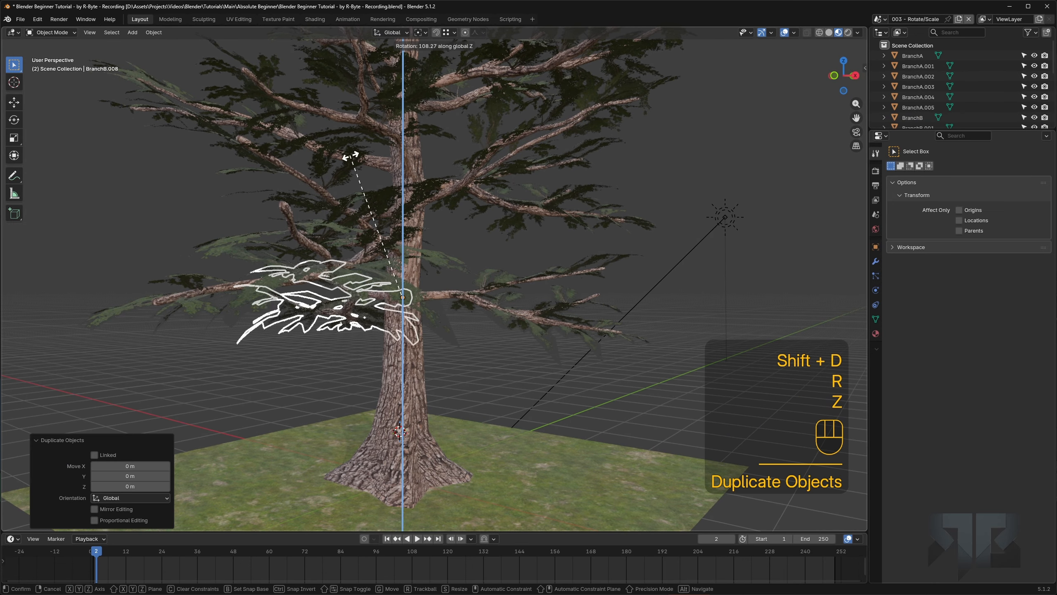
{"action": "left_click", "coordinate": [307, 198]}
Step: Lower BranchB.008 about 0.36 m along Z, scale it, and clear the selection
{"action": "middle_click_drag", "start_coordinate": [308, 198], "coordinate": [385, 219]}
{"action": "key", "text": "g"}
{"action": "key", "text": "z"}
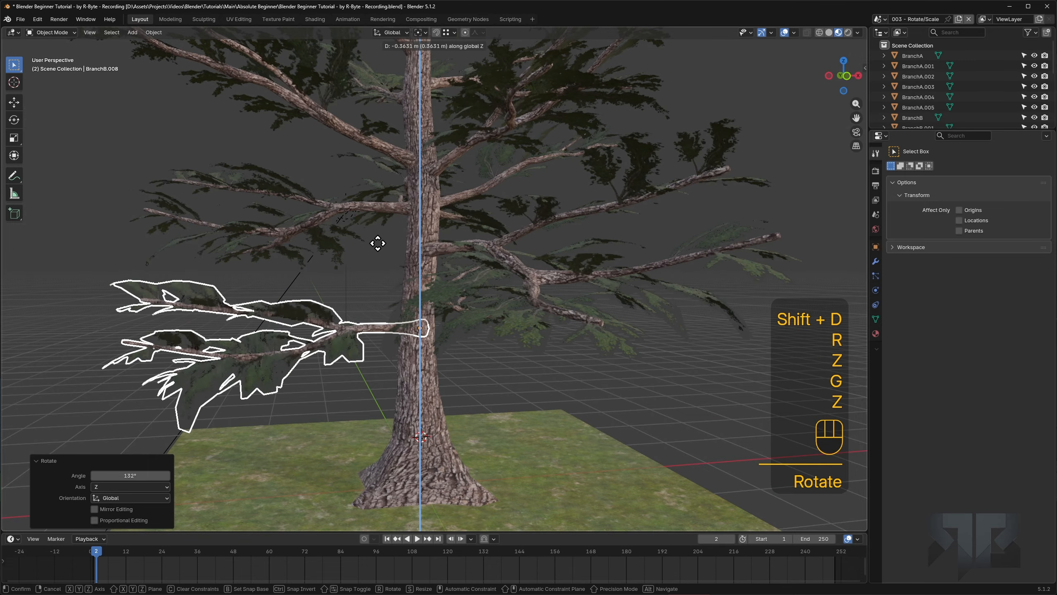
{"action": "left_click", "coordinate": [436, 273]}
{"action": "key", "text": "s"}
{"action": "left_click", "coordinate": [495, 287]}
{"action": "key", "text": "a"}
{"action": "key", "text": "a"}
Step: Select the trunk and all branches without the ground, and duplicate them about -9.08 m in X and -10.22 m in Y
{"action": "middle_click_drag", "start_coordinate": [503, 293], "coordinate": [414, 271]}
{"action": "scroll", "coordinate": [436, 309], "scroll_direction": "down", "scroll_amount": 5}
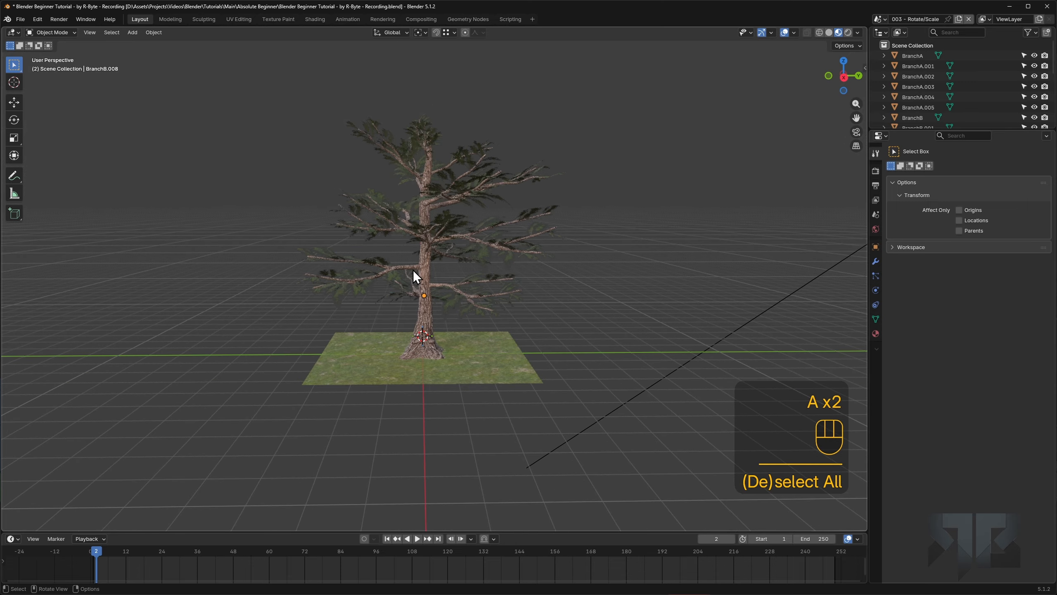
{"action": "left_click", "coordinate": [517, 150]}
{"action": "middle_click_drag", "start_coordinate": [416, 153], "coordinate": [306, 132], "text": "alt"}
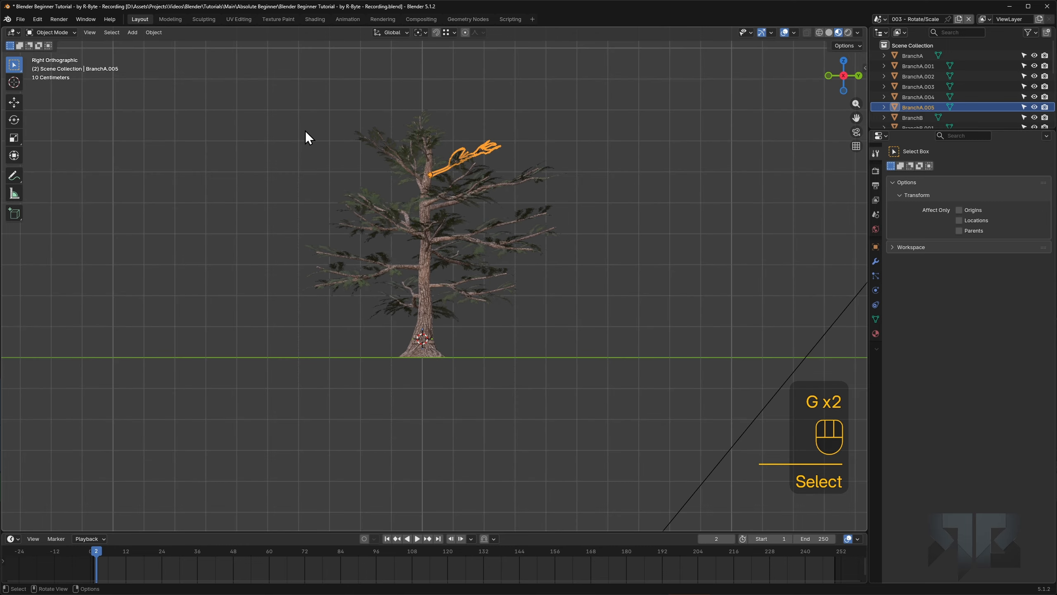
{"action": "left_click_drag", "start_coordinate": [333, 218], "coordinate": [586, 355]}
{"action": "middle_click_drag", "start_coordinate": [438, 334], "coordinate": [497, 317]}
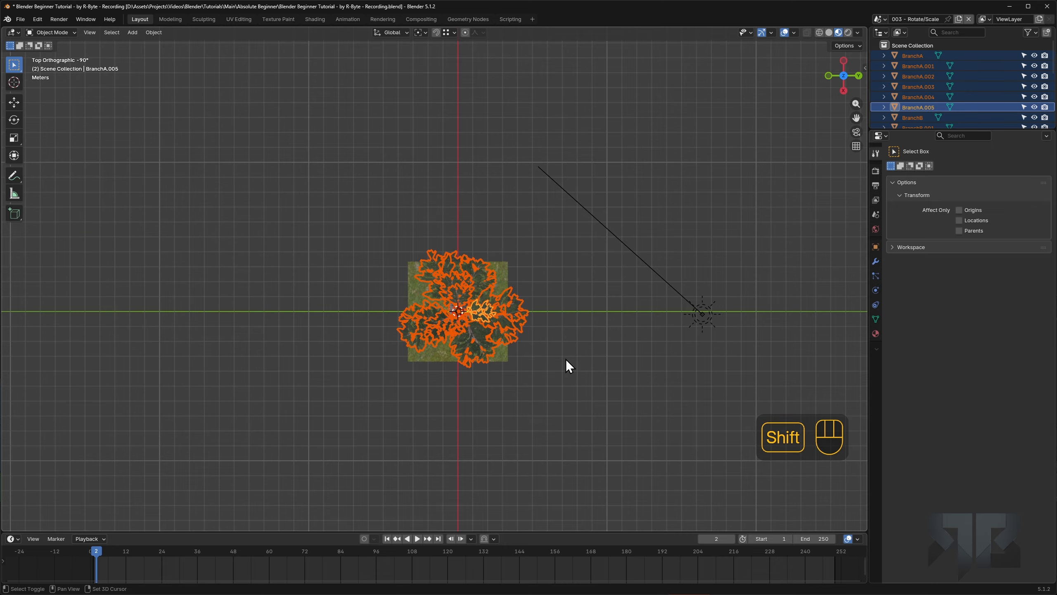
{"action": "key", "text": "shift+d"}
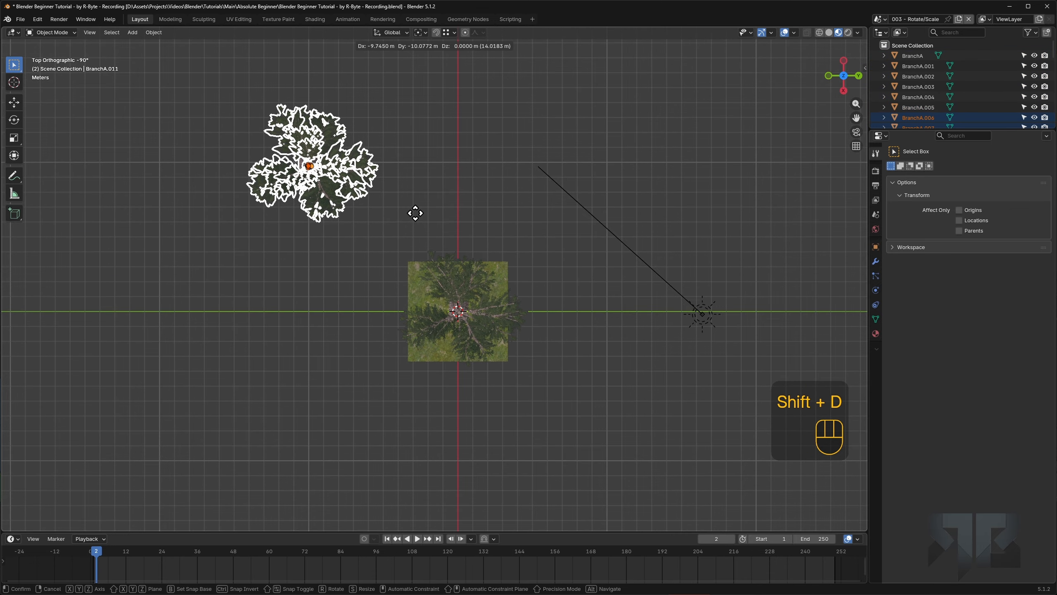
{"action": "left_click", "coordinate": [419, 226]}
Step: Join the copied branches and trunk into one object with TreeStump.002 as the active object
{"action": "middle_click_drag", "start_coordinate": [347, 202], "coordinate": [439, 277]}
{"action": "middle_click_drag", "start_coordinate": [395, 306], "coordinate": [392, 335]}
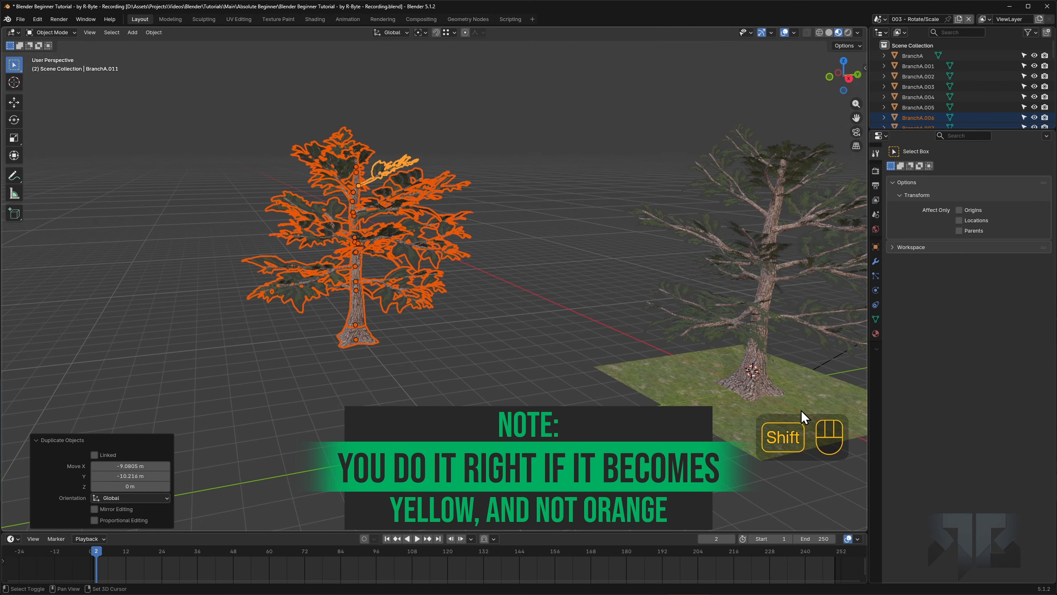
{"action": "left_click", "coordinate": [353, 343], "text": "shift"}
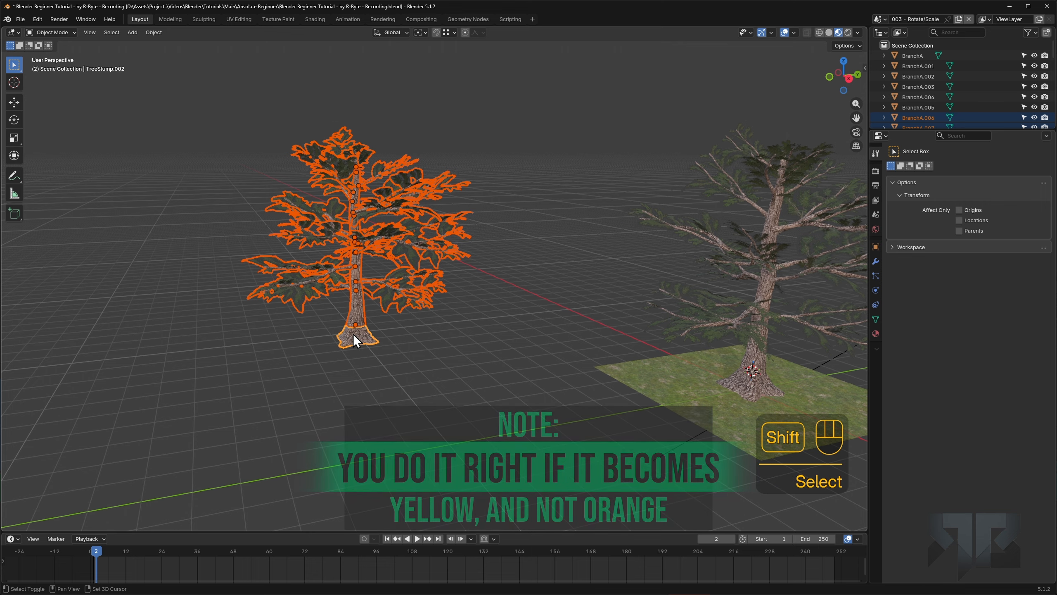
{"action": "key", "text": "ctrl+j"}
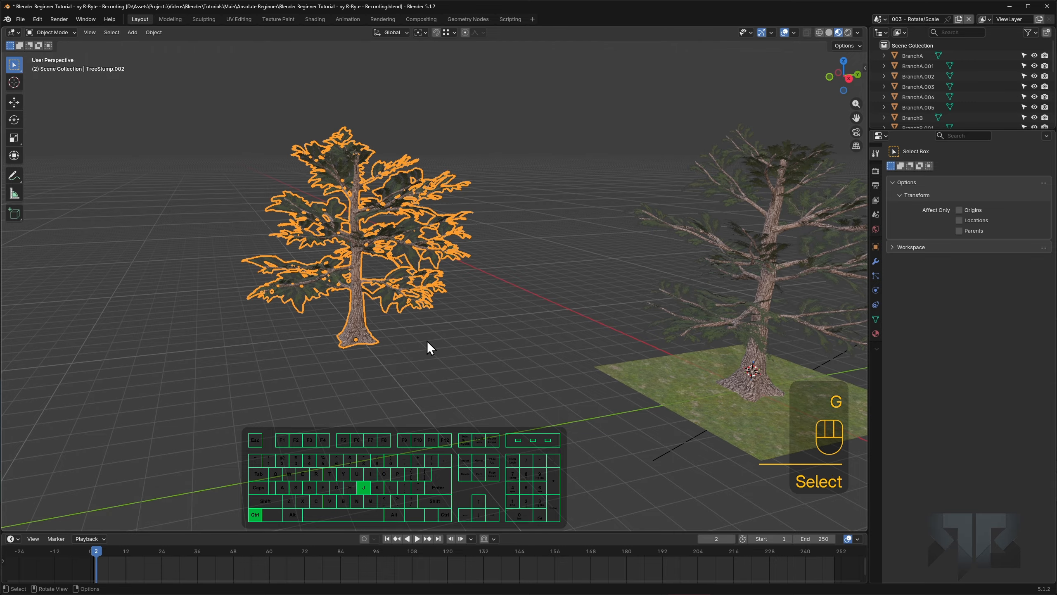
Step: Try moving and rotating the joined tree as a single object
{"action": "key", "text": "g"}
{"action": "right_click", "coordinate": [419, 315]}
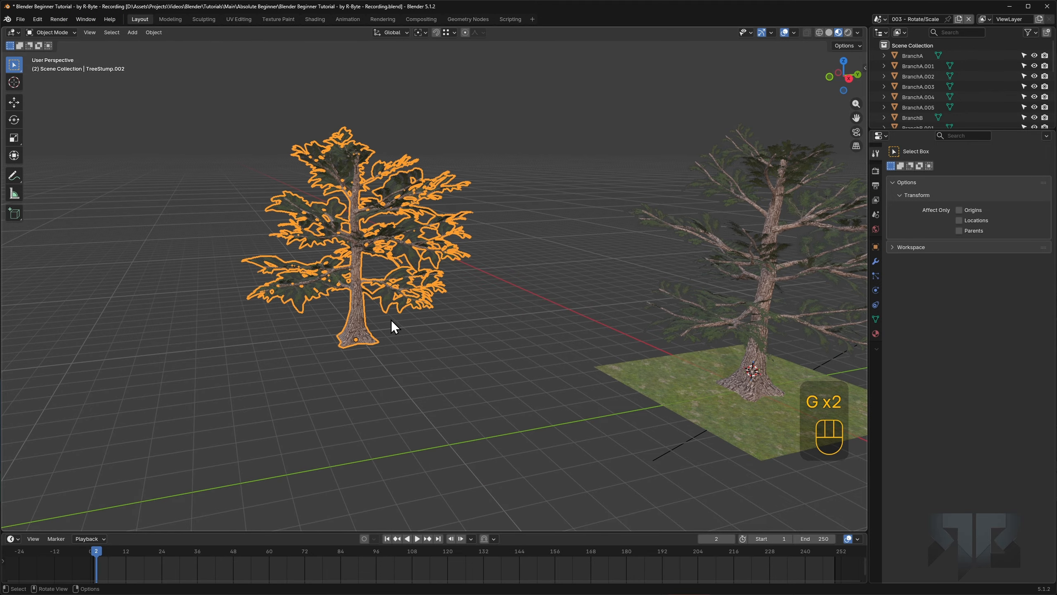
{"action": "middle_click_drag", "start_coordinate": [392, 320], "coordinate": [324, 364]}
{"action": "left_click", "coordinate": [357, 205]}
{"action": "key", "text": "g"}
{"action": "left_click", "coordinate": [357, 205]}
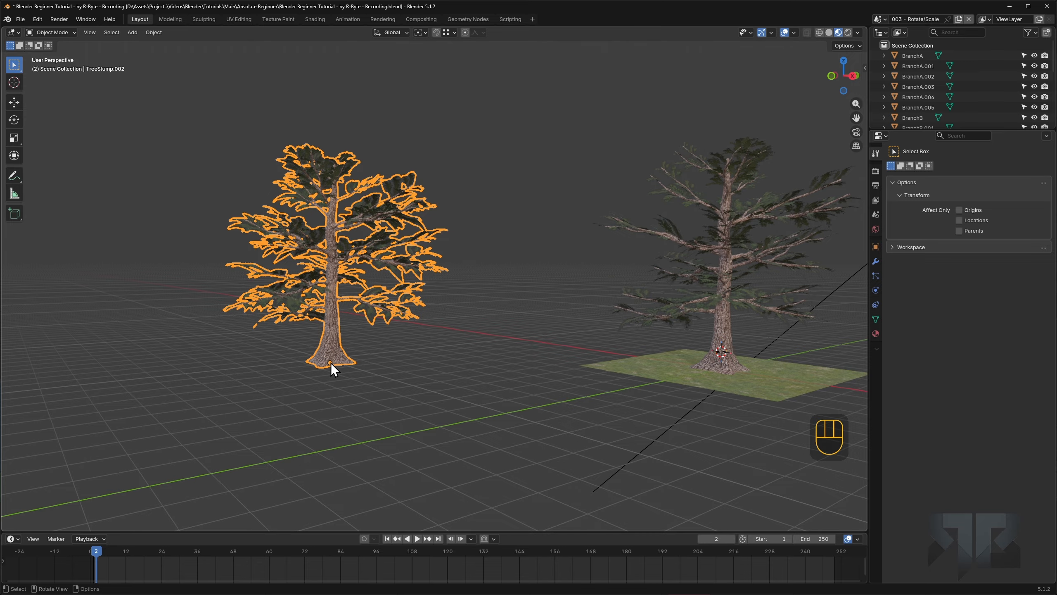
{"action": "middle_click_drag", "start_coordinate": [330, 363], "coordinate": [434, 354]}
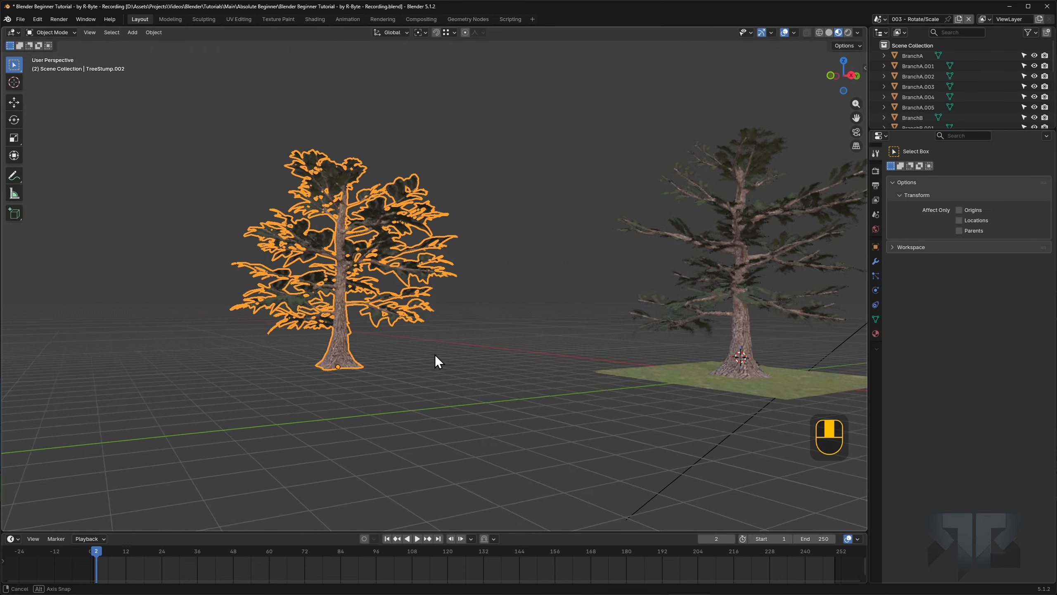
{"action": "key", "text": "r"}
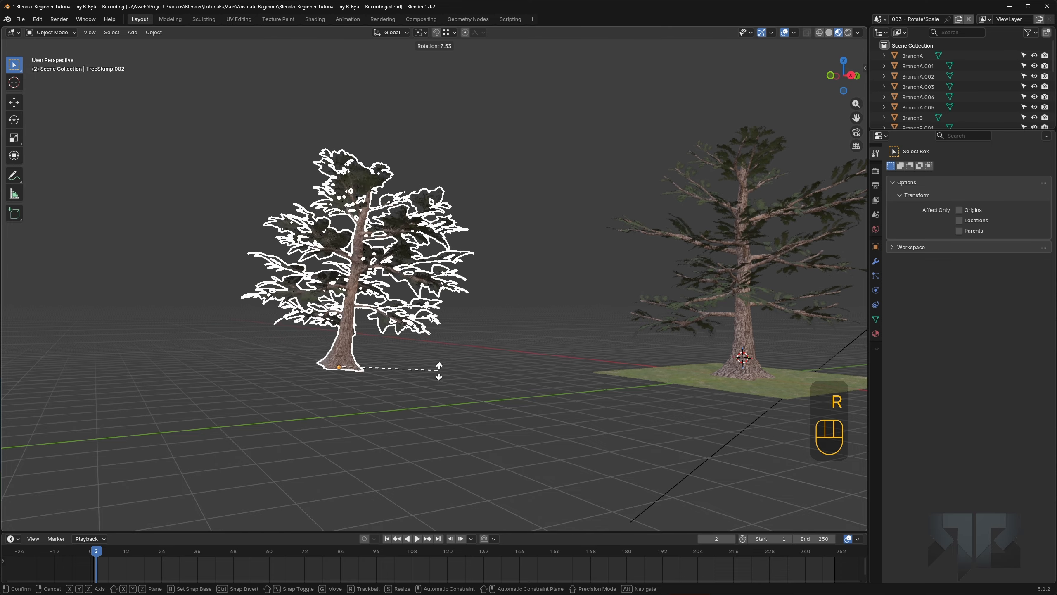
{"action": "left_click", "coordinate": [428, 359]}
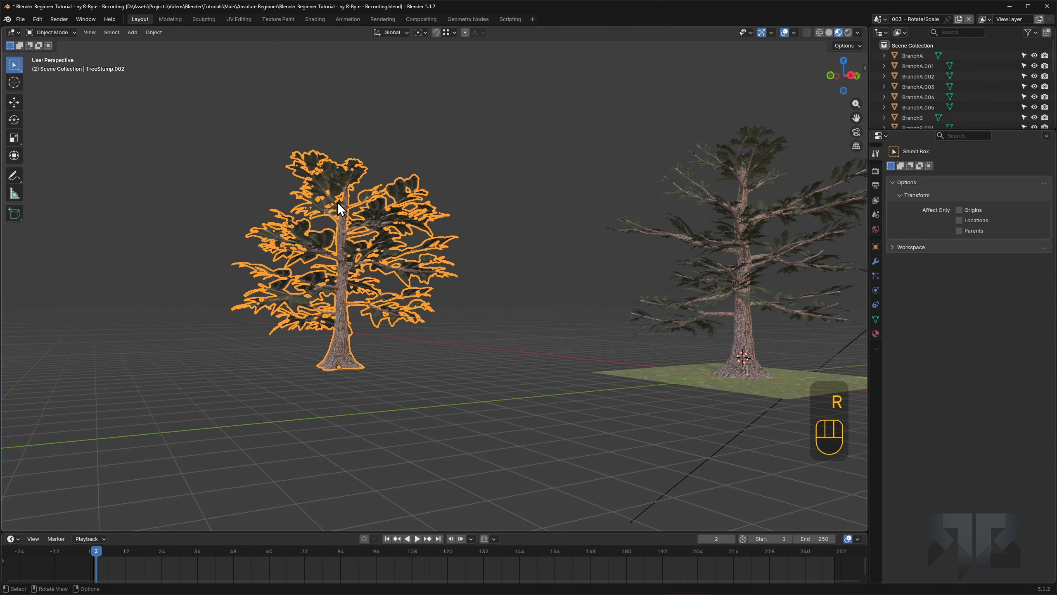
Step: Rotate BranchB.006 on the original, unjoined tree by 96° around the global Z axis
{"action": "middle_click_drag", "start_coordinate": [607, 324], "coordinate": [485, 334], "text": "shift"}
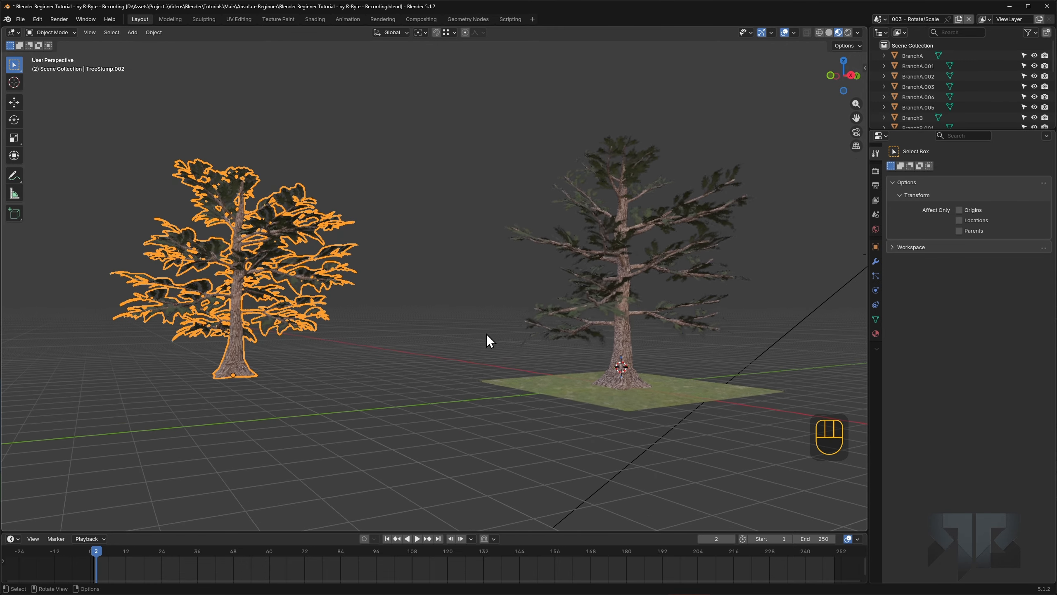
{"action": "middle_click_drag", "start_coordinate": [385, 322], "coordinate": [376, 358]}
{"action": "left_click", "coordinate": [606, 252]}
{"action": "key", "text": "g"}
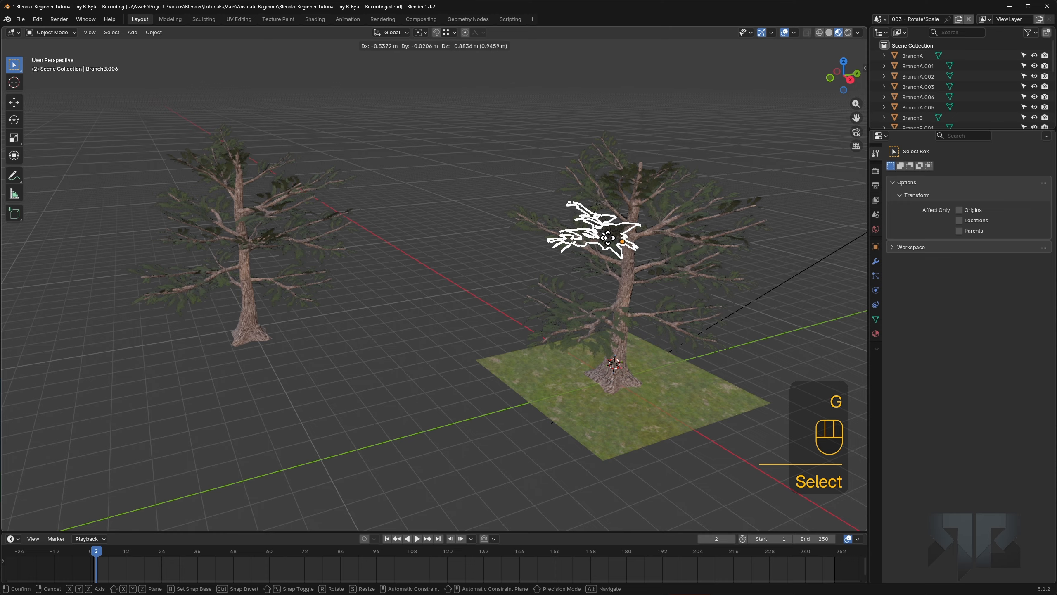
{"action": "right_click", "coordinate": [617, 218]}
{"action": "middle_click_drag", "start_coordinate": [617, 266], "coordinate": [505, 297], "text": "shift"}
{"action": "scroll", "coordinate": [516, 308], "scroll_direction": "up", "scroll_amount": 3}
{"action": "key", "text": "r"}
{"action": "key", "text": "z"}
{"action": "left_click", "coordinate": [580, 200]}
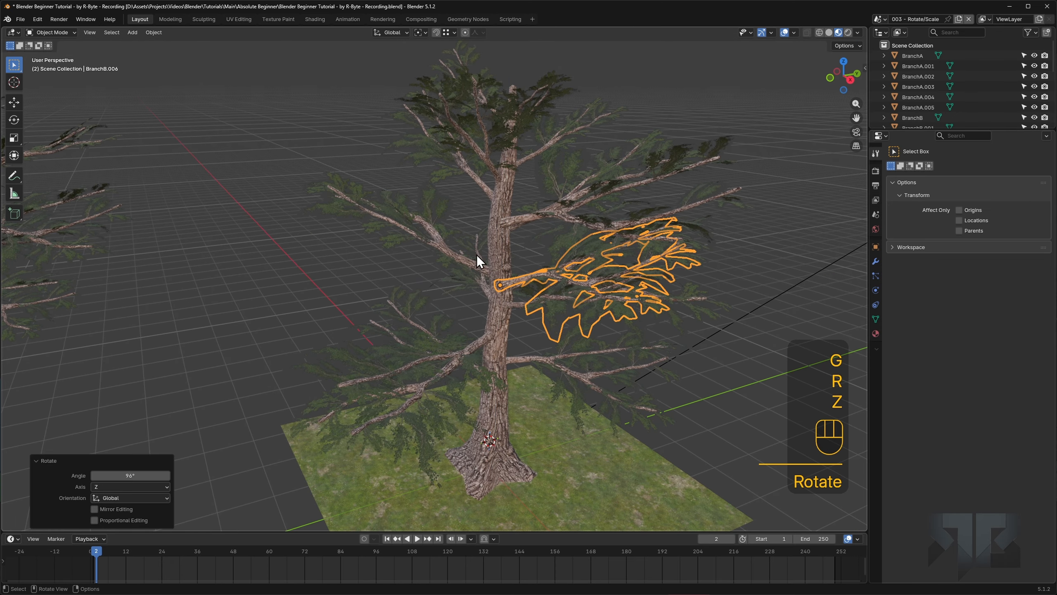
Step: Rotate BranchA.001 on the original tree by 58.1° around the global Z axis
{"action": "left_click", "coordinate": [478, 262]}
{"action": "key", "text": "r"}
{"action": "key", "text": "z"}
{"action": "left_click", "coordinate": [579, 200]}
{"action": "scroll", "coordinate": [430, 189], "scroll_direction": "down", "scroll_amount": 4}
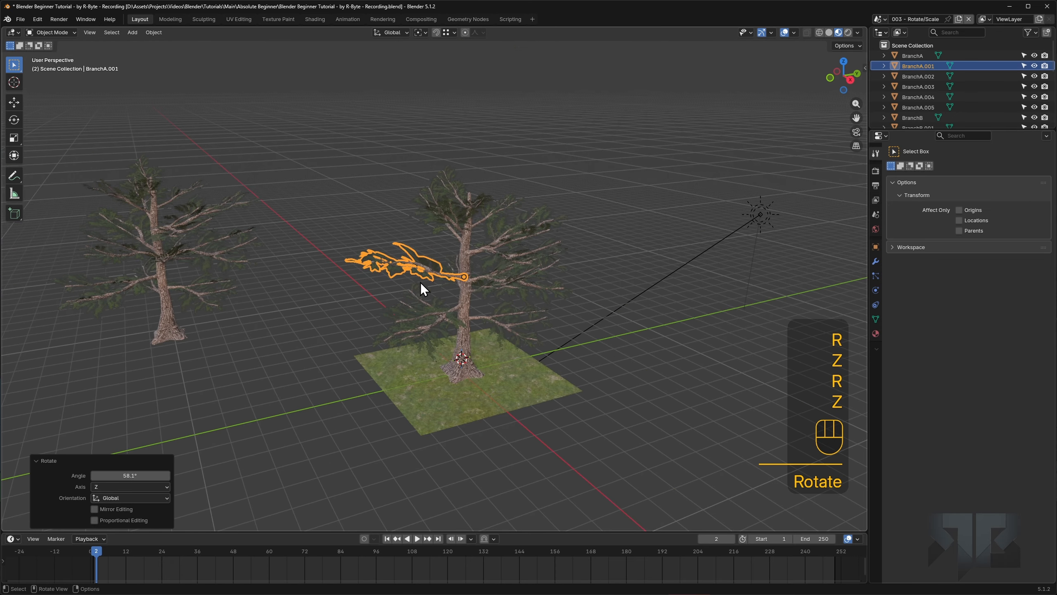
Step: Undo the rotations of BranchA.001 and BranchB.006
{"action": "key", "text": "ctrl+z"}
{"action": "key", "text": "ctrl+z"}
{"action": "key", "text": "ctrl+z"}
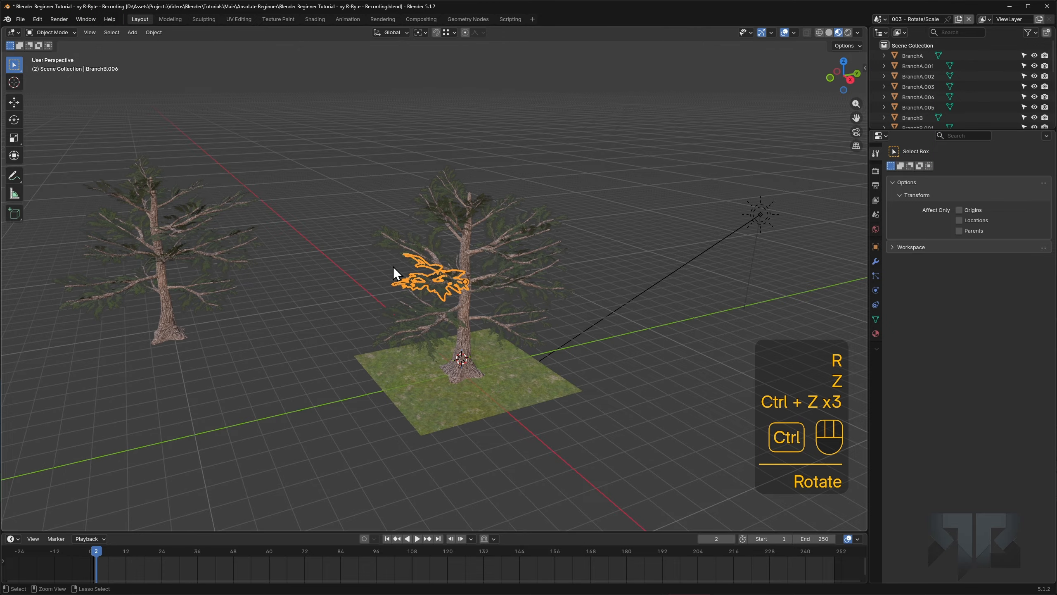
Step: Select the joined tree copy and try moving it as one piece
{"action": "middle_click_drag", "start_coordinate": [316, 304], "coordinate": [302, 284]}
{"action": "left_click", "coordinate": [152, 285]}
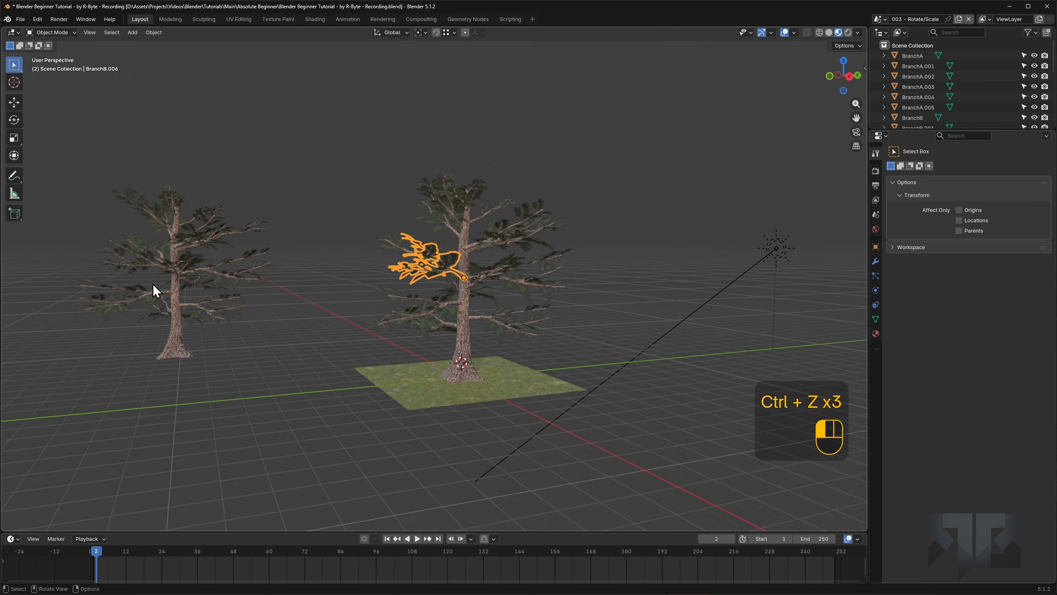
{"action": "key", "text": "g"}
{"action": "right_click", "coordinate": [194, 299]}
{"action": "middle_click_drag", "start_coordinate": [196, 306], "coordinate": [251, 329], "text": "shift"}
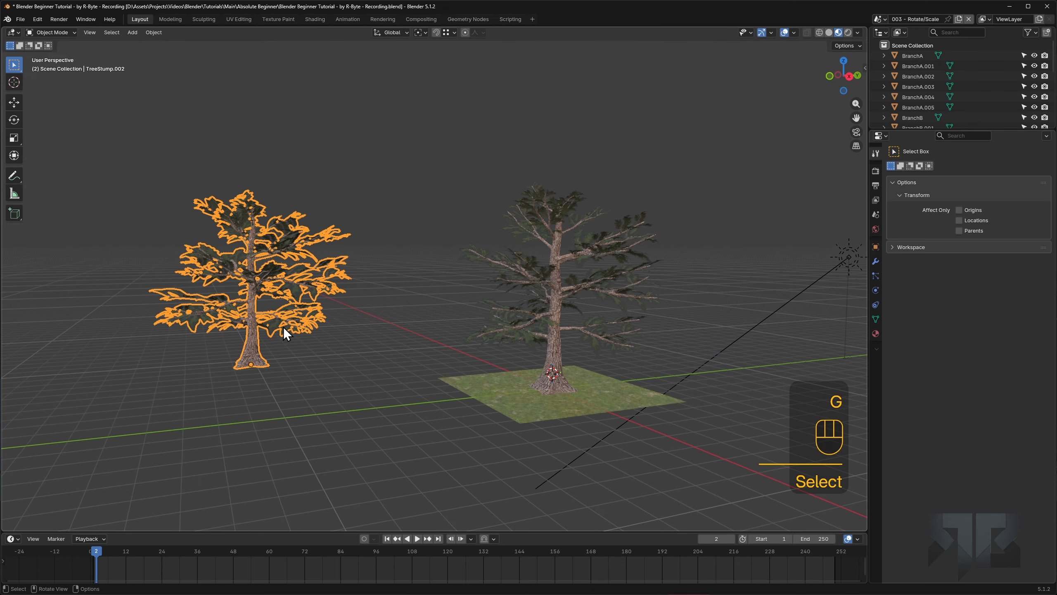
{"action": "scroll", "coordinate": [926, 75], "scroll_direction": "down", "scroll_amount": 5}
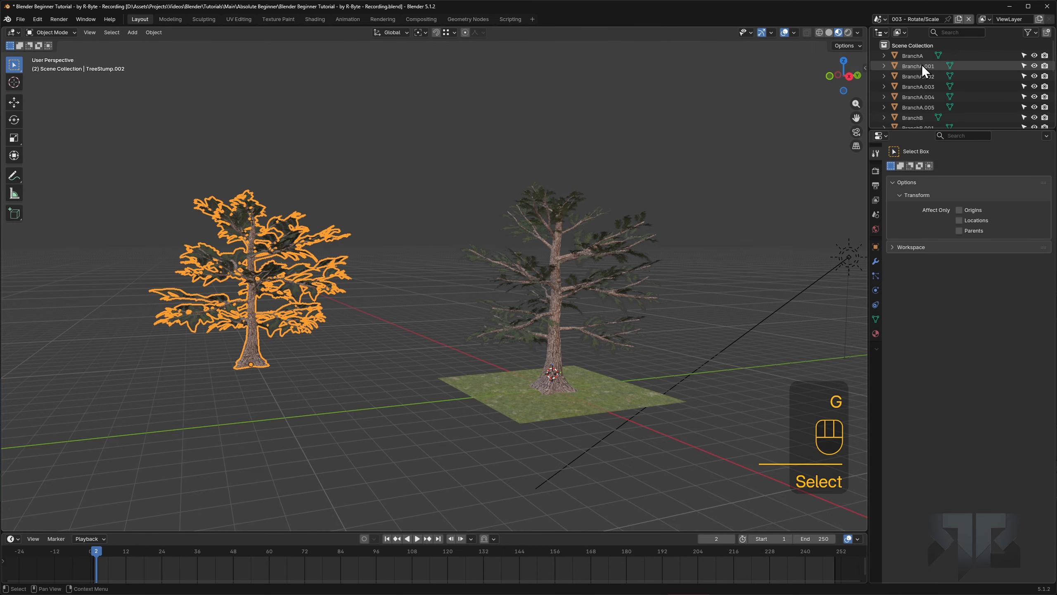
Step: Rename the joined tree object TreeStump.002 as TreeFull01a
{"action": "scroll", "coordinate": [923, 75], "scroll_direction": "down", "scroll_amount": 2}
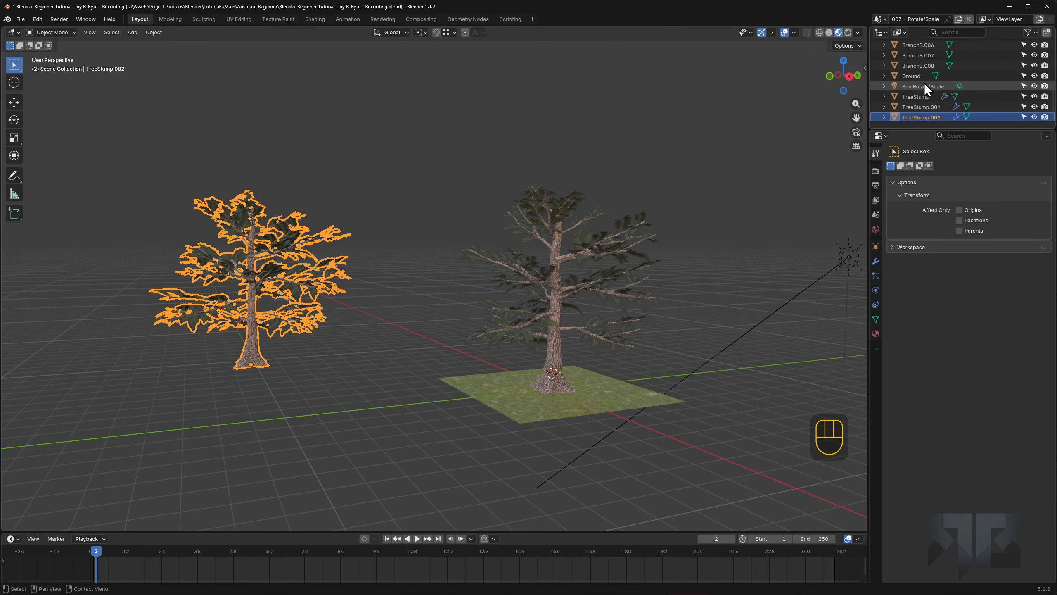
{"action": "double_click", "coordinate": [925, 116]}
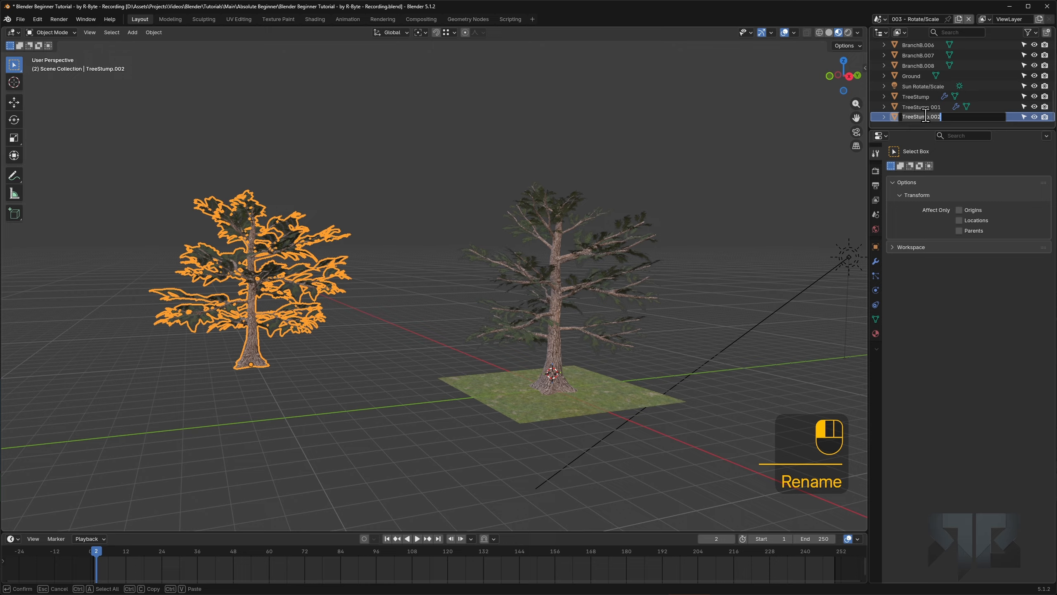
{"action": "type", "text": "TreeFull"}
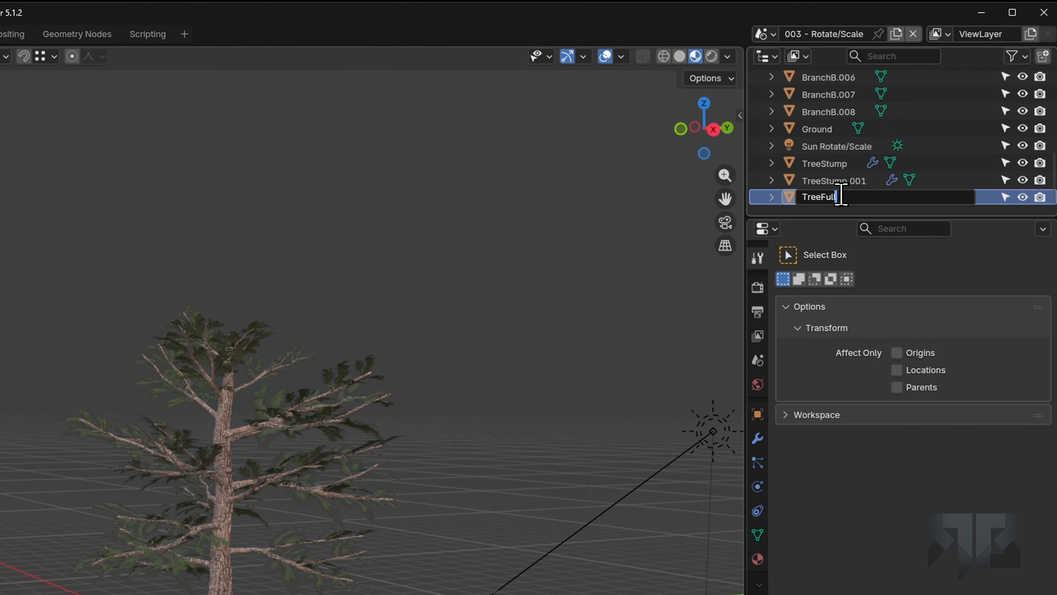
{"action": "type", "text": "01a"}
{"action": "key", "text": "Return"}
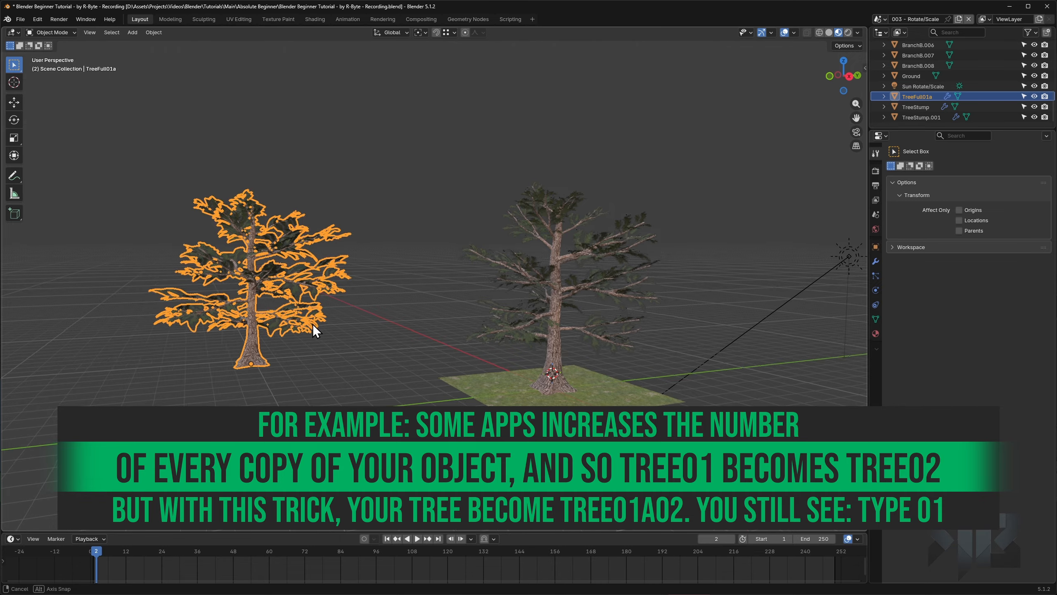
Step: Try moving TreeFull01a from a higher viewing angle
{"action": "mouse_move", "coordinate": [312, 324]}
{"action": "middle_mouse_down"}
{"action": "mouse_move", "coordinate": [315, 352]}
{"action": "mouse_move", "coordinate": [314, 317]}
{"action": "middle_mouse_up"}
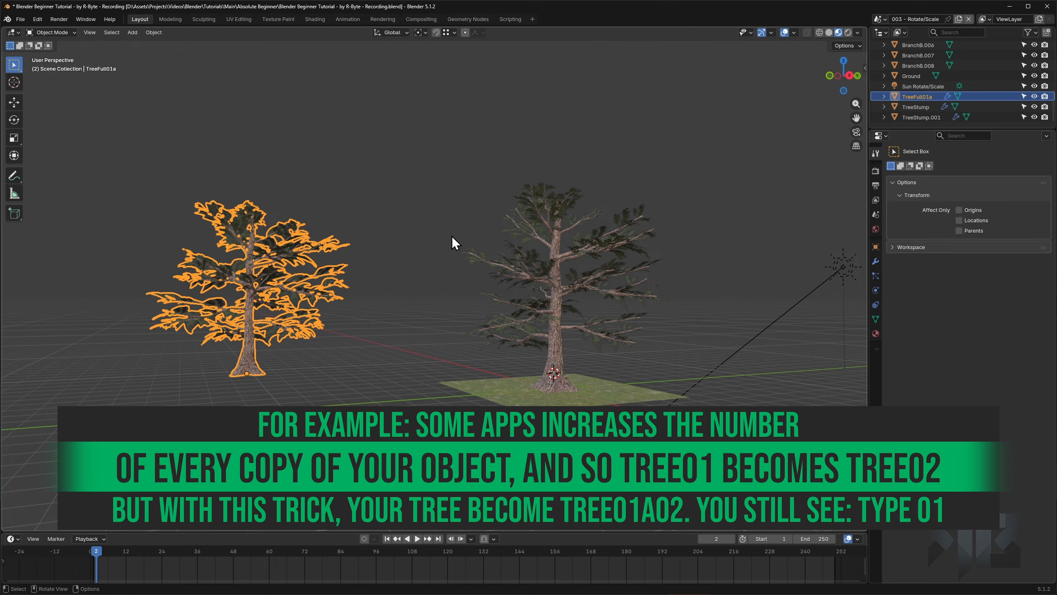
{"action": "middle_click_drag", "start_coordinate": [402, 248], "coordinate": [313, 318]}
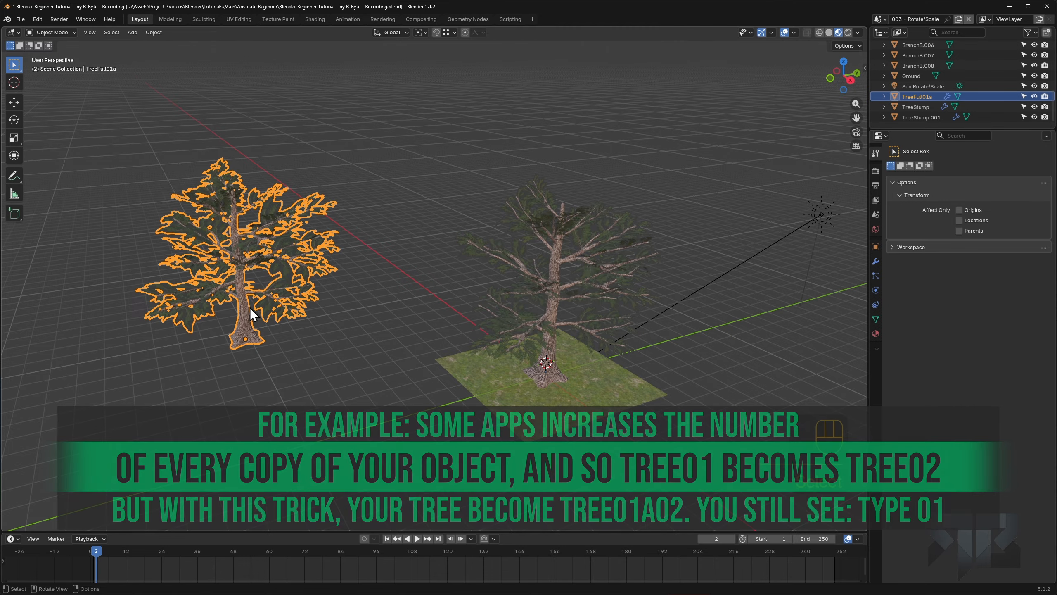
{"action": "key", "text": "g"}
{"action": "right_click", "coordinate": [280, 270]}
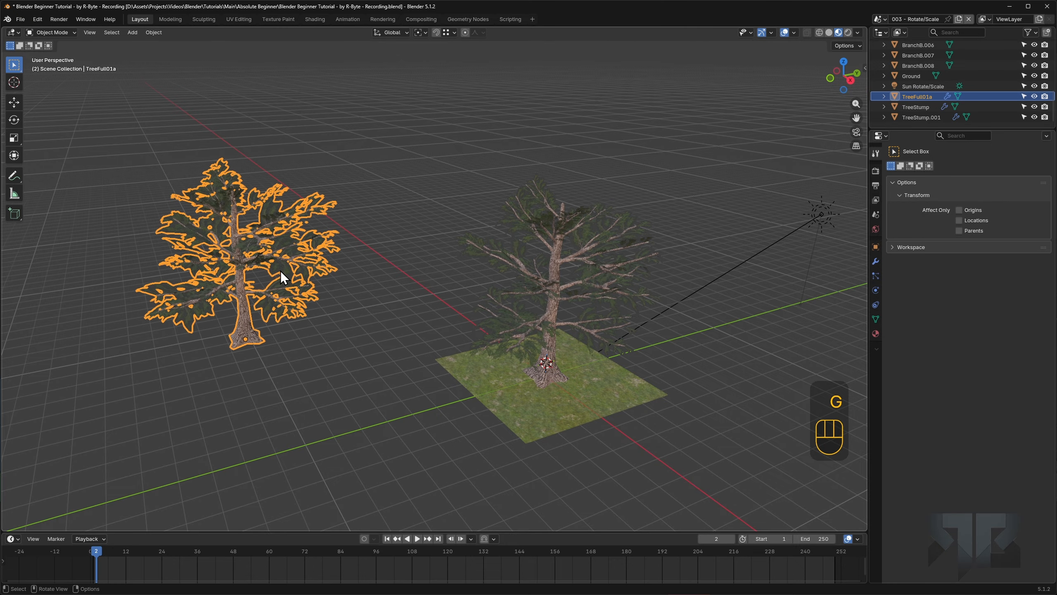
Step: Duplicate TreeFull01a with an offset of about 3.4 m in X, 8.6 m in Y and 2.4 m in Z, and delete the duplicate
{"action": "key", "text": "ctrl+c"}
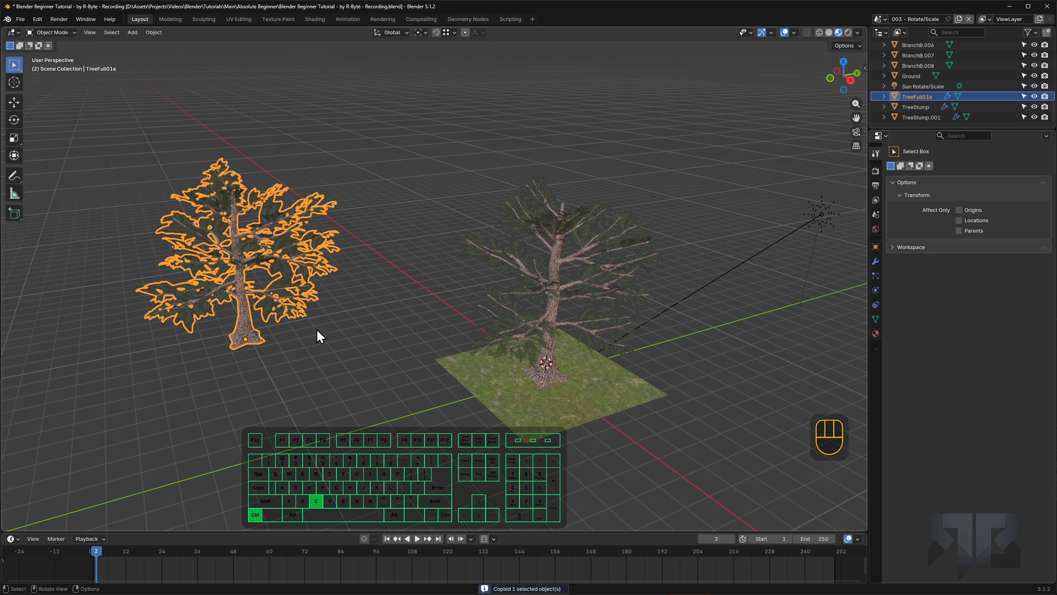
{"action": "key", "text": "shift+d"}
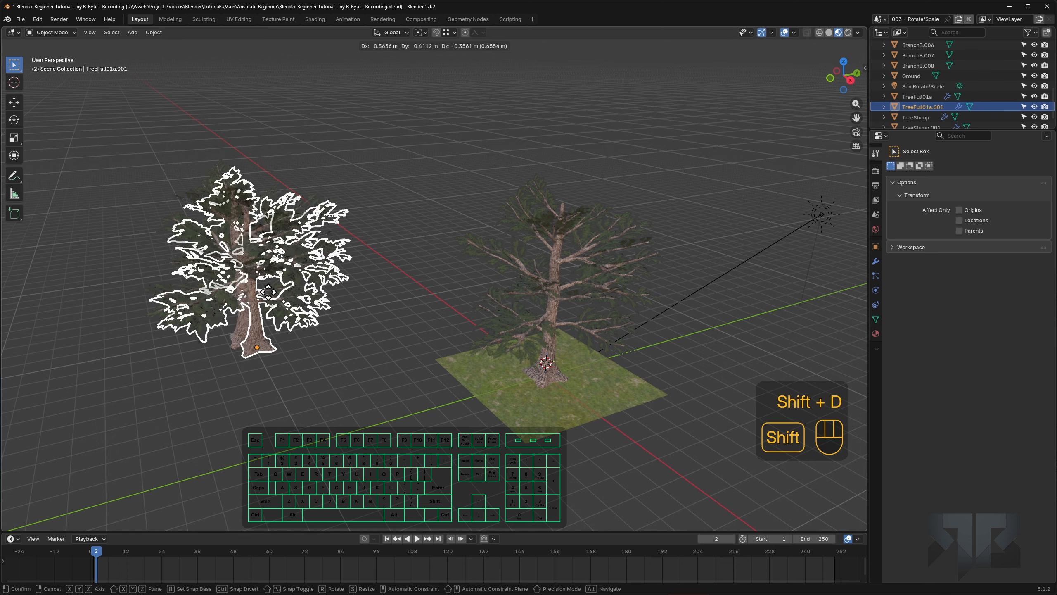
{"action": "left_click", "coordinate": [447, 204]}
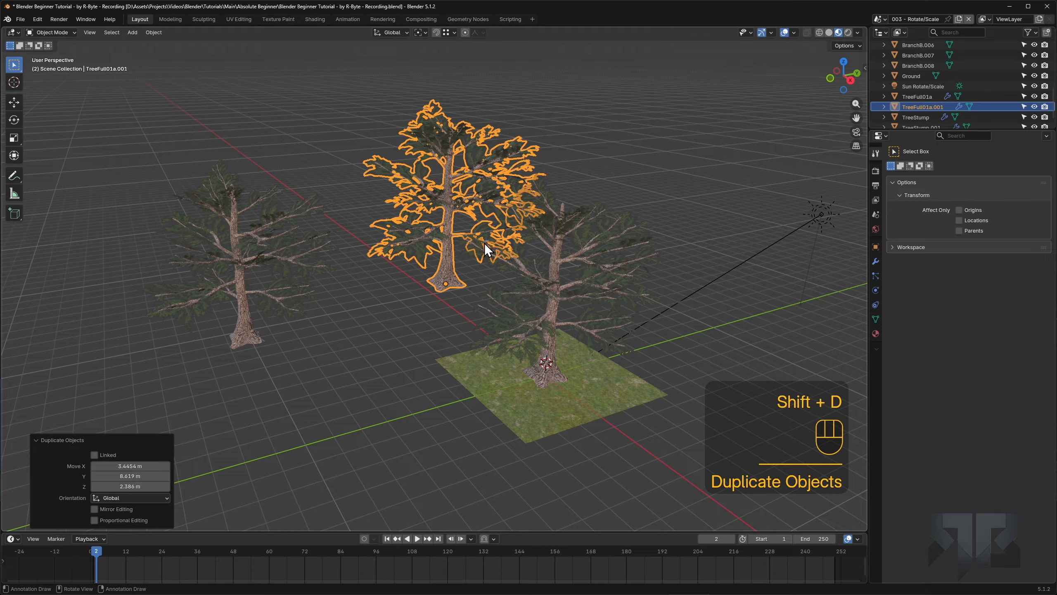
{"action": "key", "text": "x"}
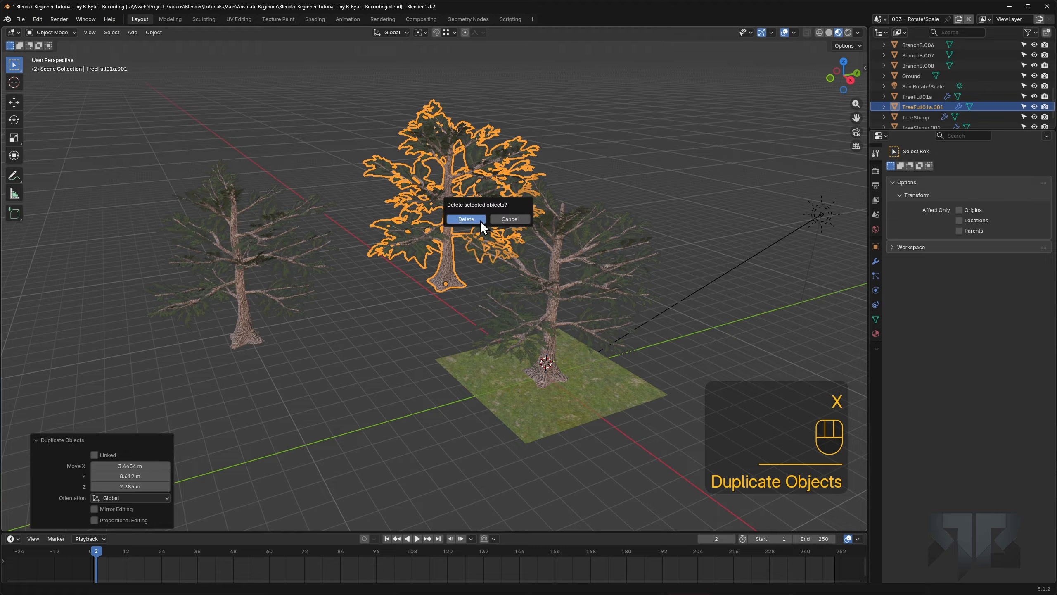
{"action": "left_click", "coordinate": [481, 221]}
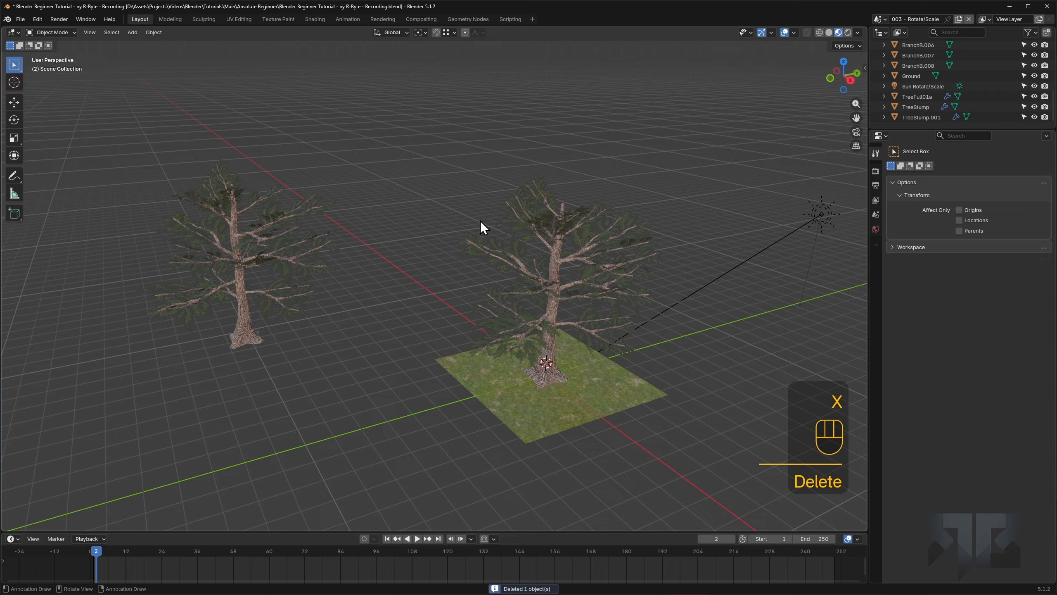
Step: Switch to the 004 - Editing scene
{"action": "left_click", "coordinate": [879, 20]}
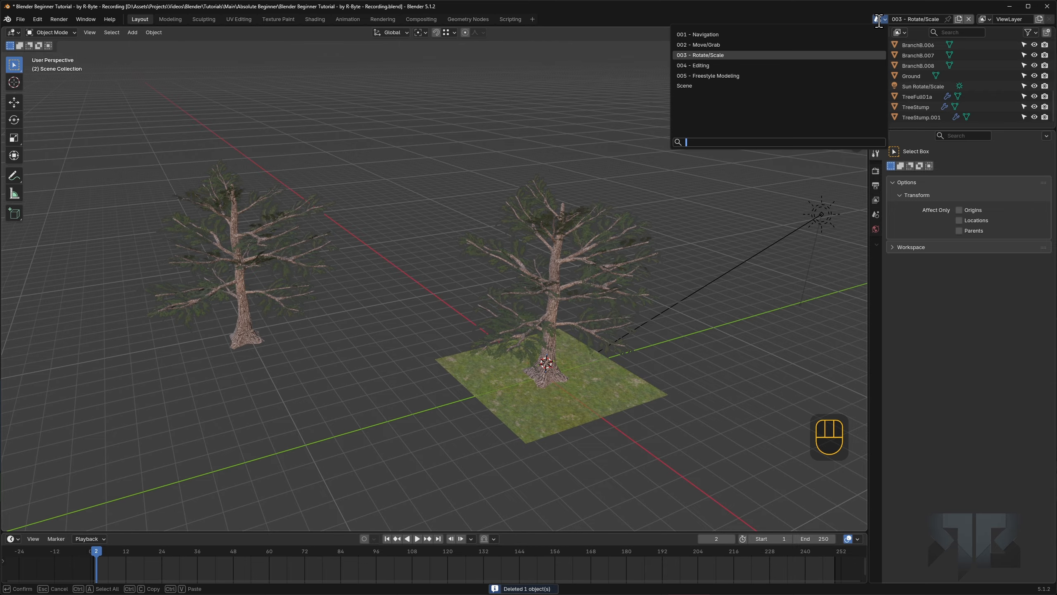
{"action": "left_click", "coordinate": [745, 68]}
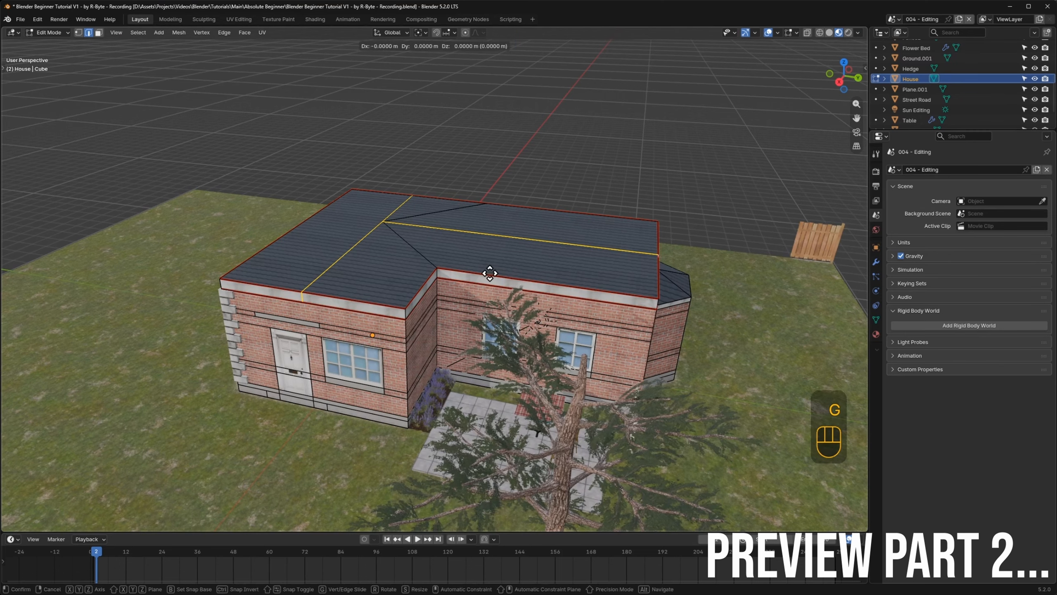
Step: Raise the house's roof ridges along the global Z axis and lift the bay roof's peak by about 1.64 m
{"action": "key", "text": "g"}
{"action": "key", "text": "z"}
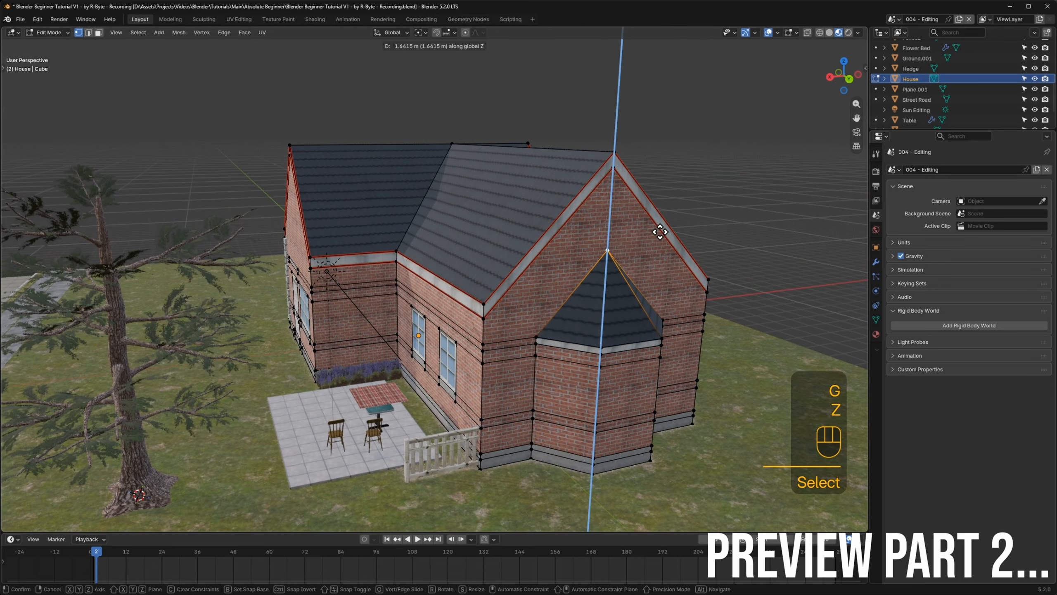
{"action": "left_click", "coordinate": [658, 236]}
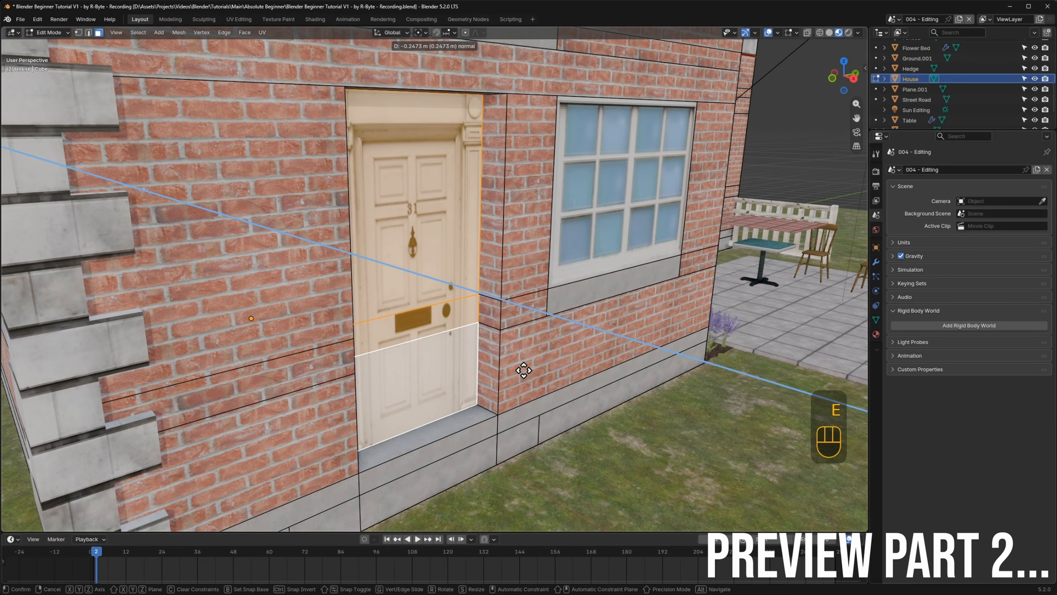
Step: Offset the house's extruded window faces along their normals with Shrink/Fatten
{"action": "key", "text": "alt+s"}
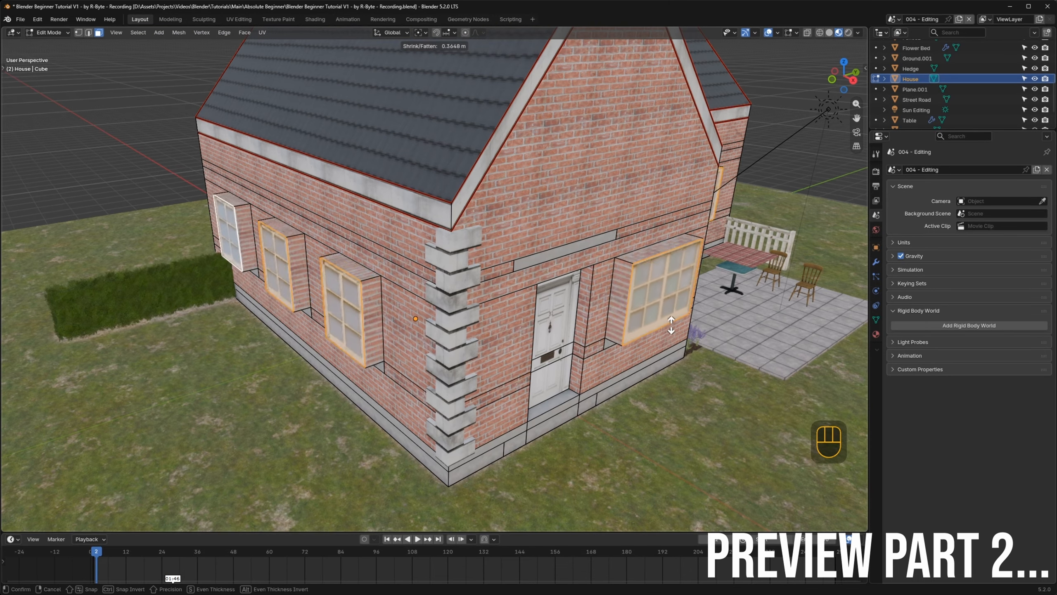
{"action": "left_click", "coordinate": [929, 256]}
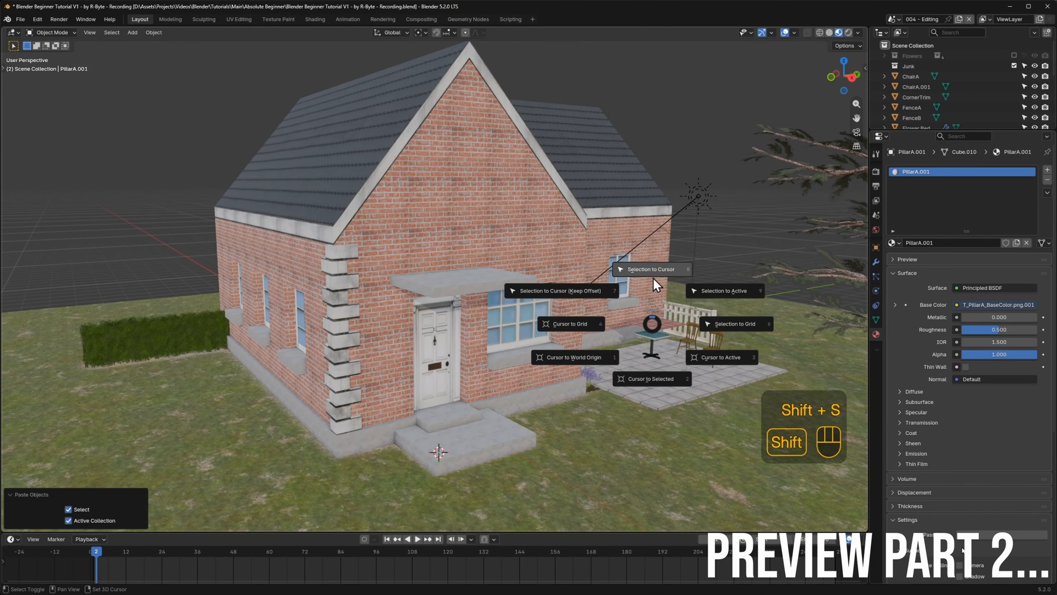
Step: Snap PillarA.001 to the 3D cursor on the front door's step
{"action": "left_click", "coordinate": [654, 277]}
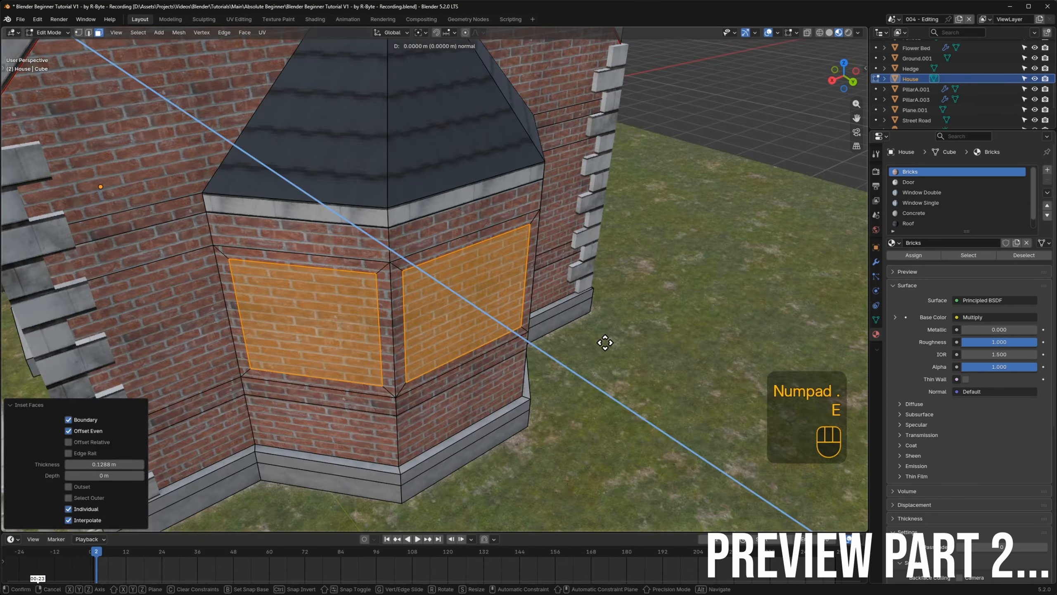
Step: Extrude the two inset bay wall faces in place and recess them with a Shrink/Fatten offset of -0.114 m
{"action": "right_click", "coordinate": [612, 371]}
{"action": "key", "text": "alt+s"}
{"action": "left_click", "coordinate": [593, 369]}
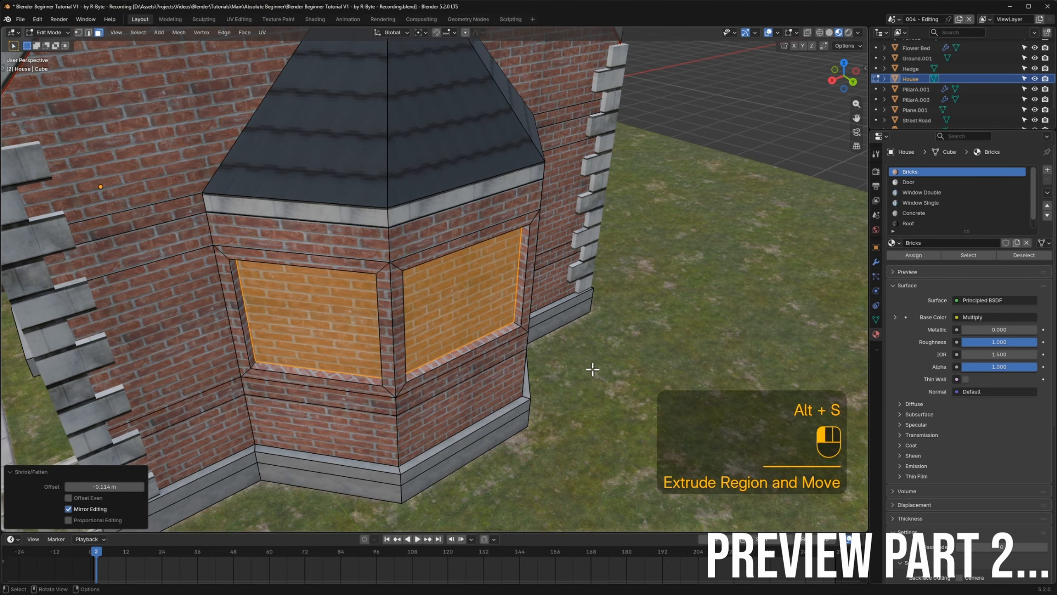